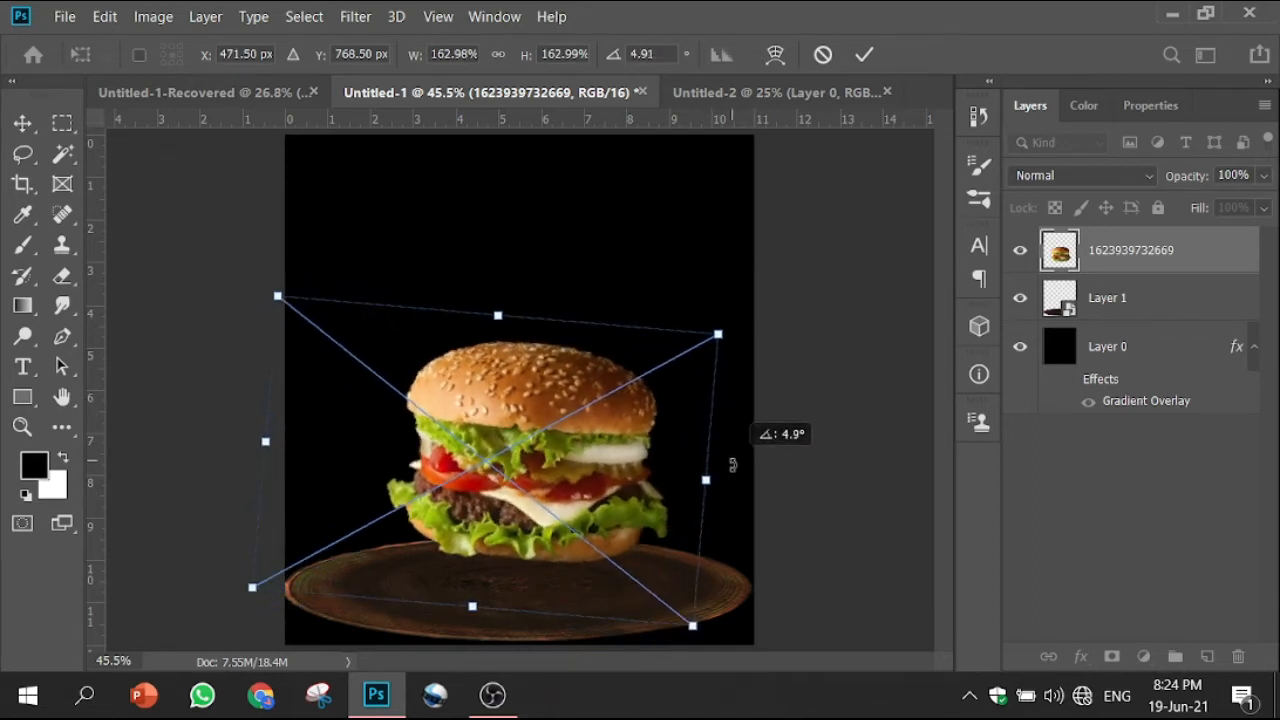
Move the enlarged, slightly rotated burger down onto the wooden log slice and commit the transform
drag(592, 456, 571, 503)
click(864, 55)
key(z)
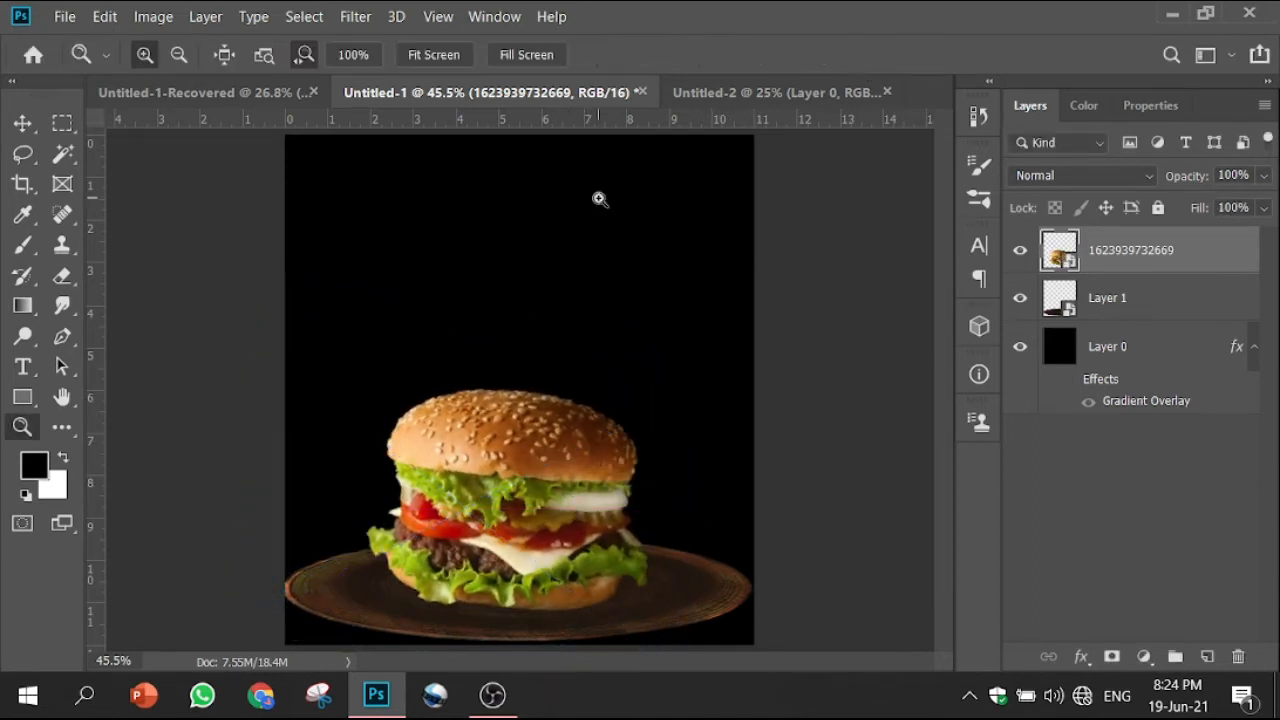
Apply Smart Sharpen to the burger with amount 321%, radius 0.1 px, reduce noise 47% and Lens Blur removal
click(355, 16)
mouse_move(567, 396)
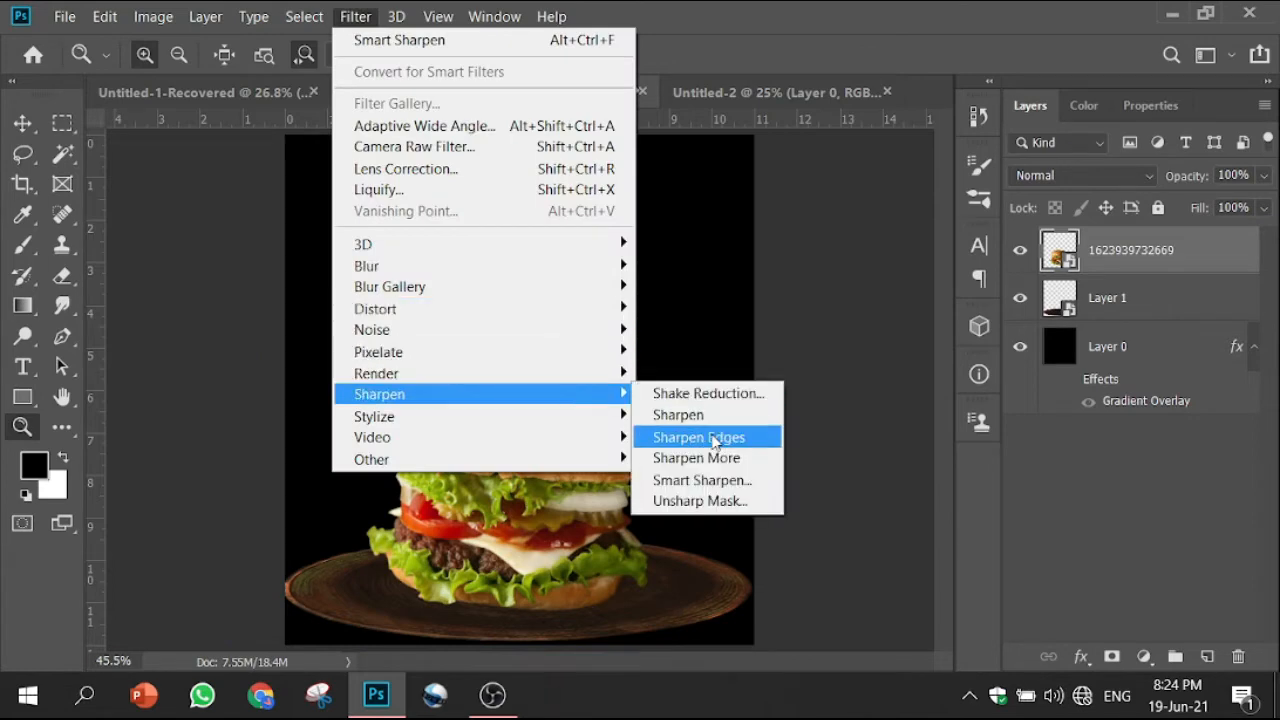
click(720, 480)
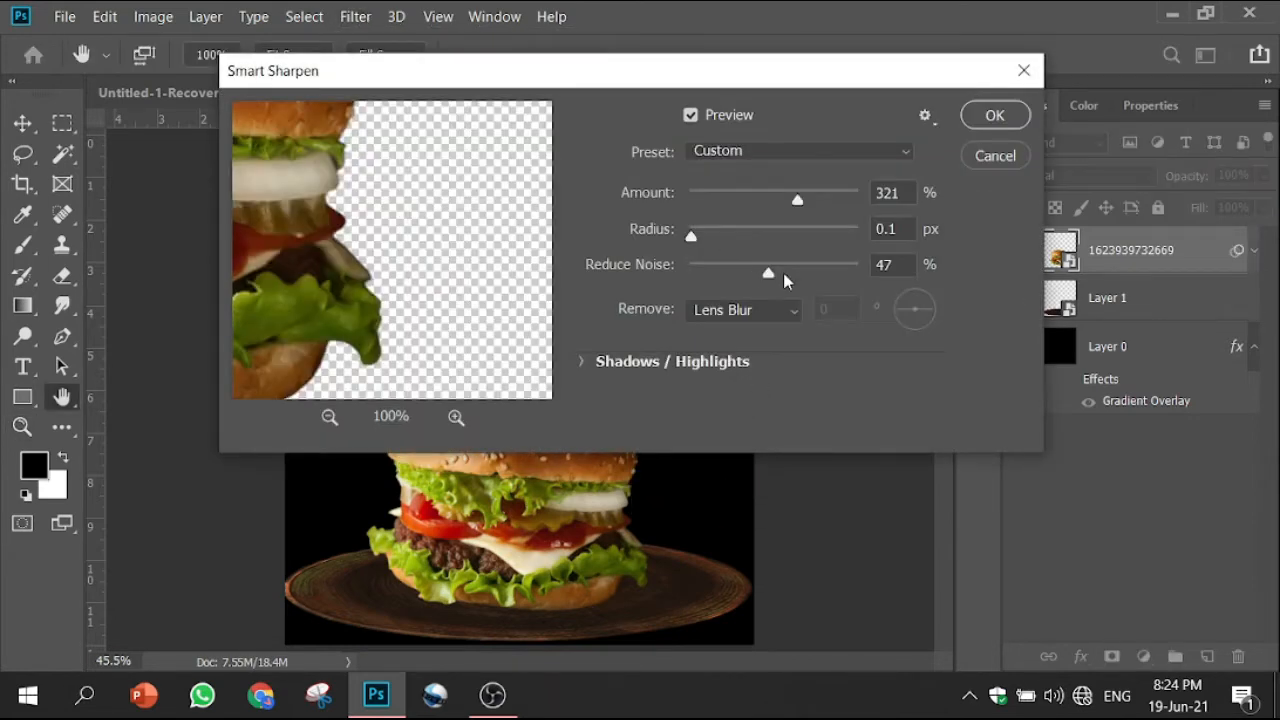
click(995, 126)
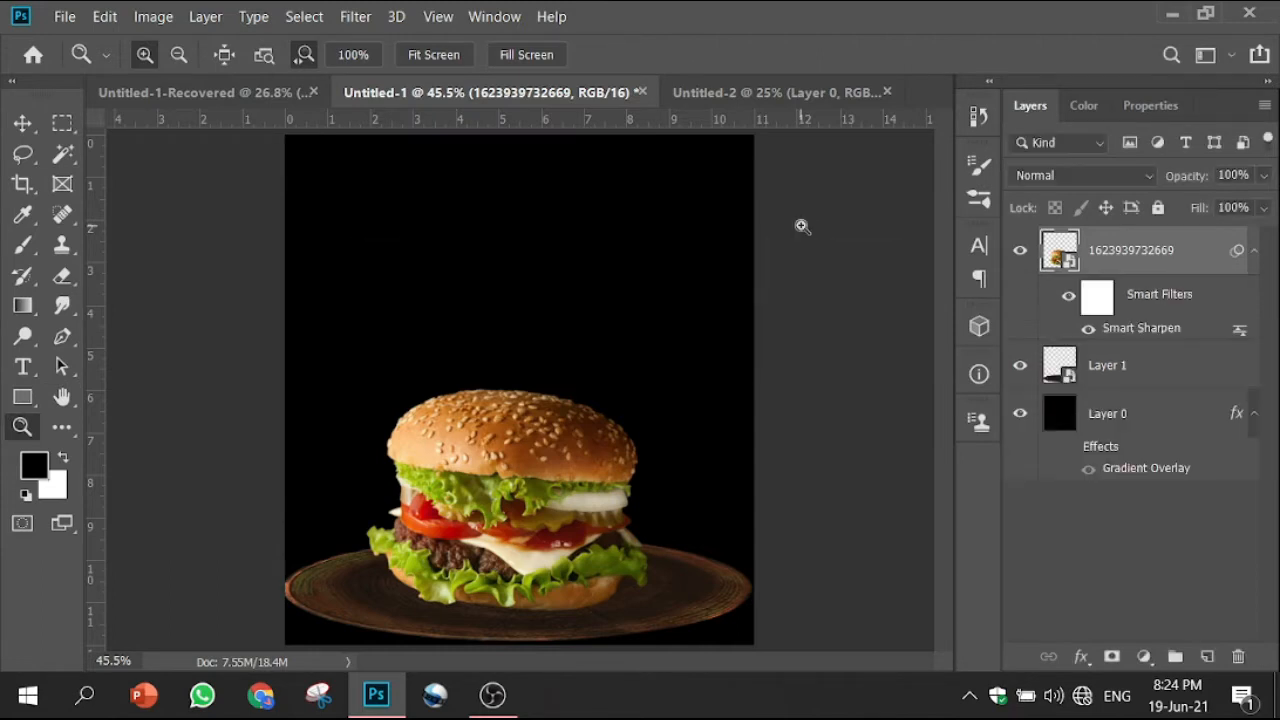
Apply the Sharpen filter to the burger layer and collapse its smart filter list
click(372, 12)
mouse_move(614, 394)
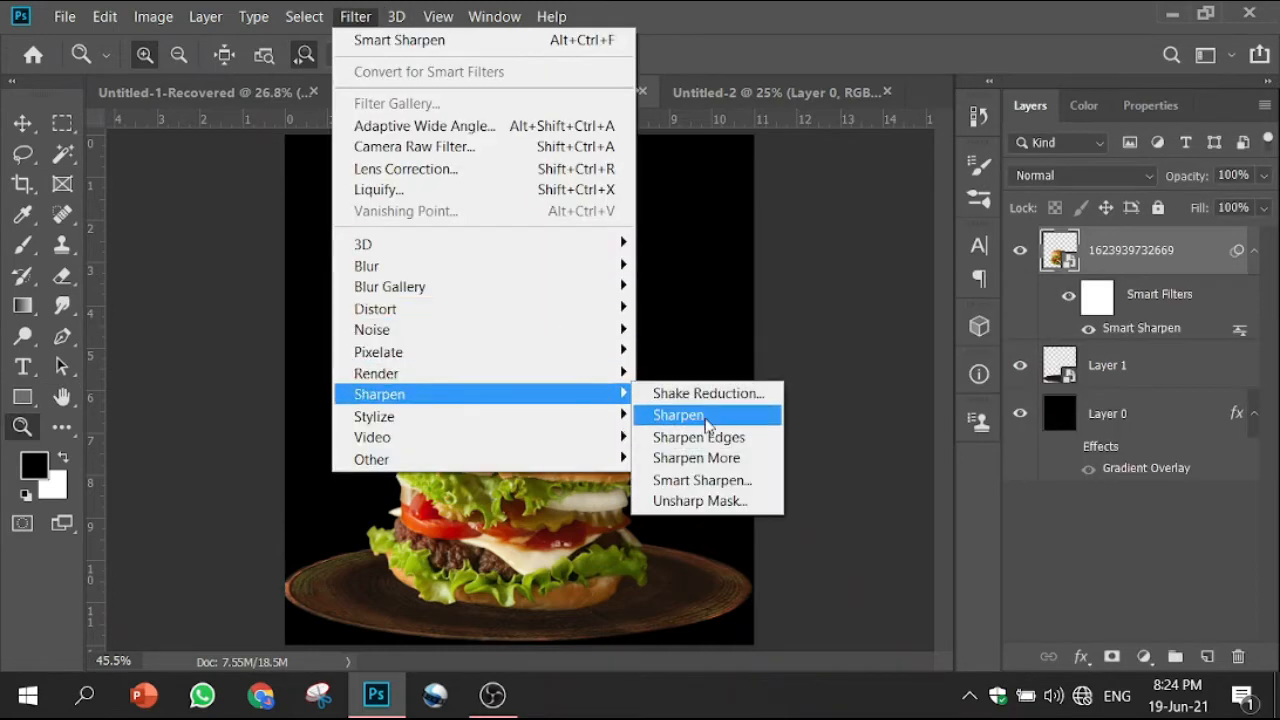
click(665, 414)
click(1255, 251)
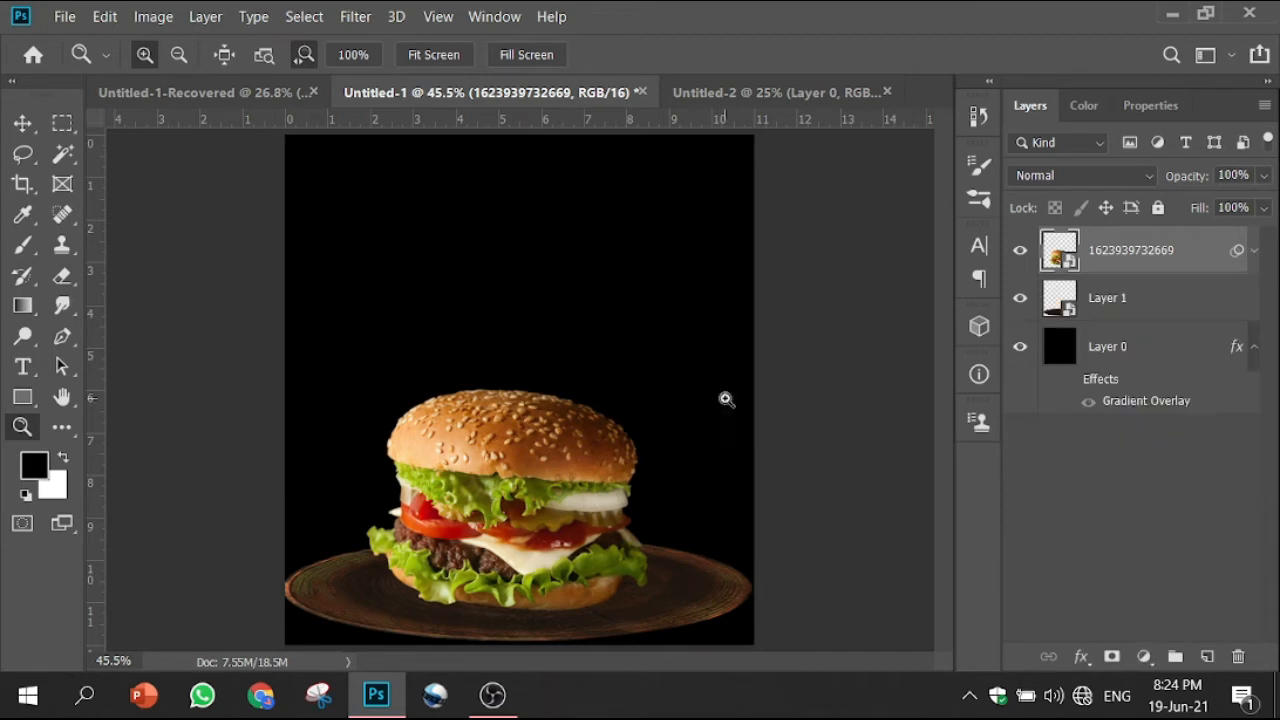
Nudge the burger slightly up and to the right, and add an empty layer directly above the log layer, Layer 1
key(v)
drag(488, 484, 500, 472)
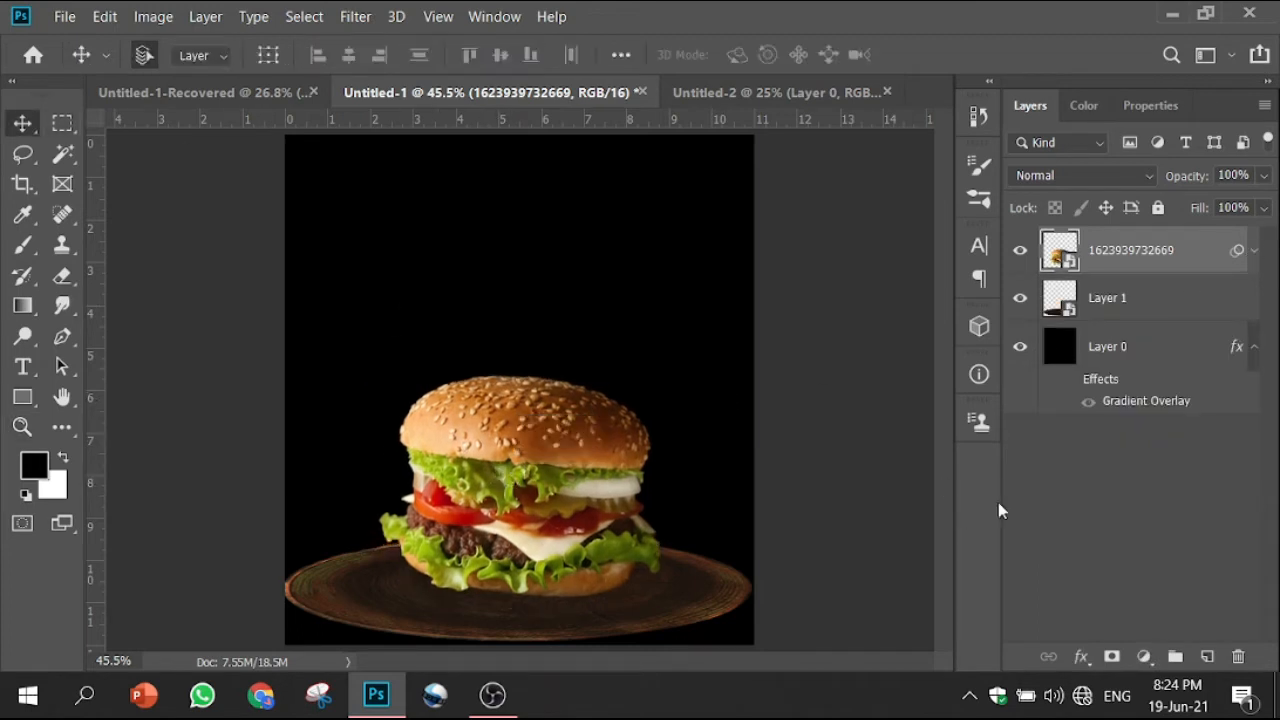
click(1168, 300)
click(1208, 656)
click(614, 457)
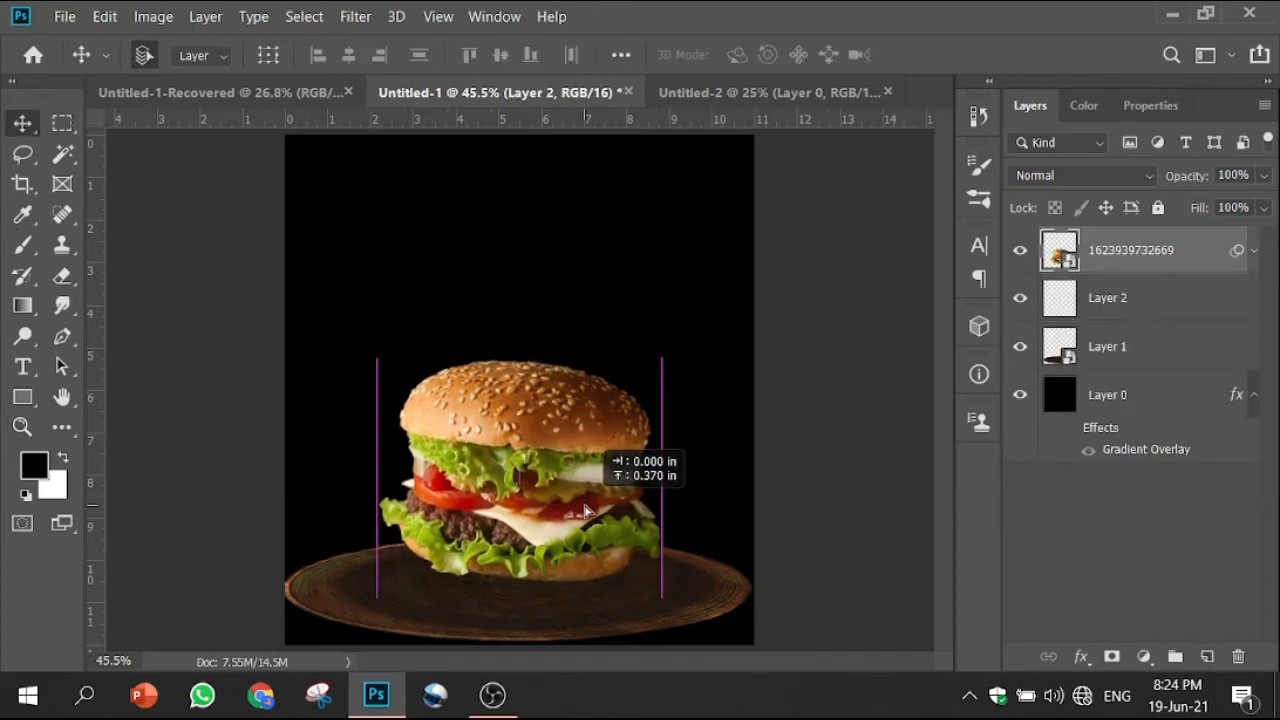
Hide the burger layer and paint one large soft black spot on Layer 2 above the log
click(1020, 250)
click(1107, 298)
key(b)
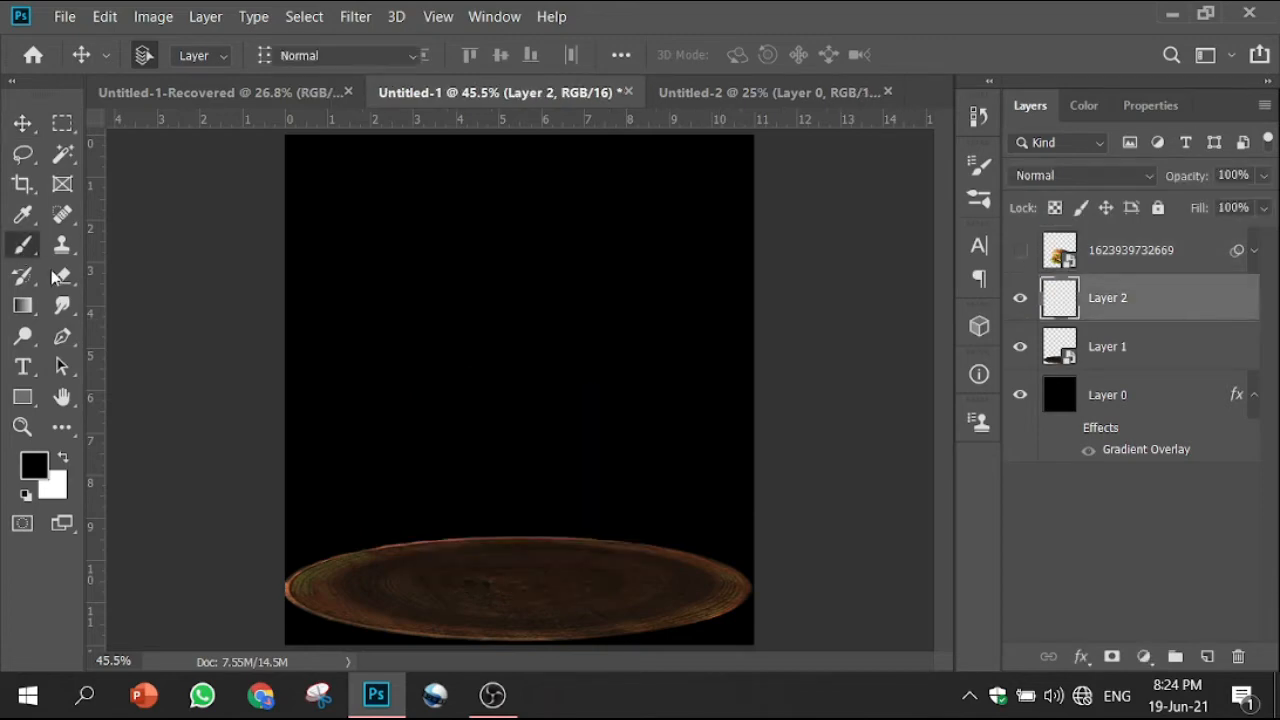
click(522, 505)
key(v)
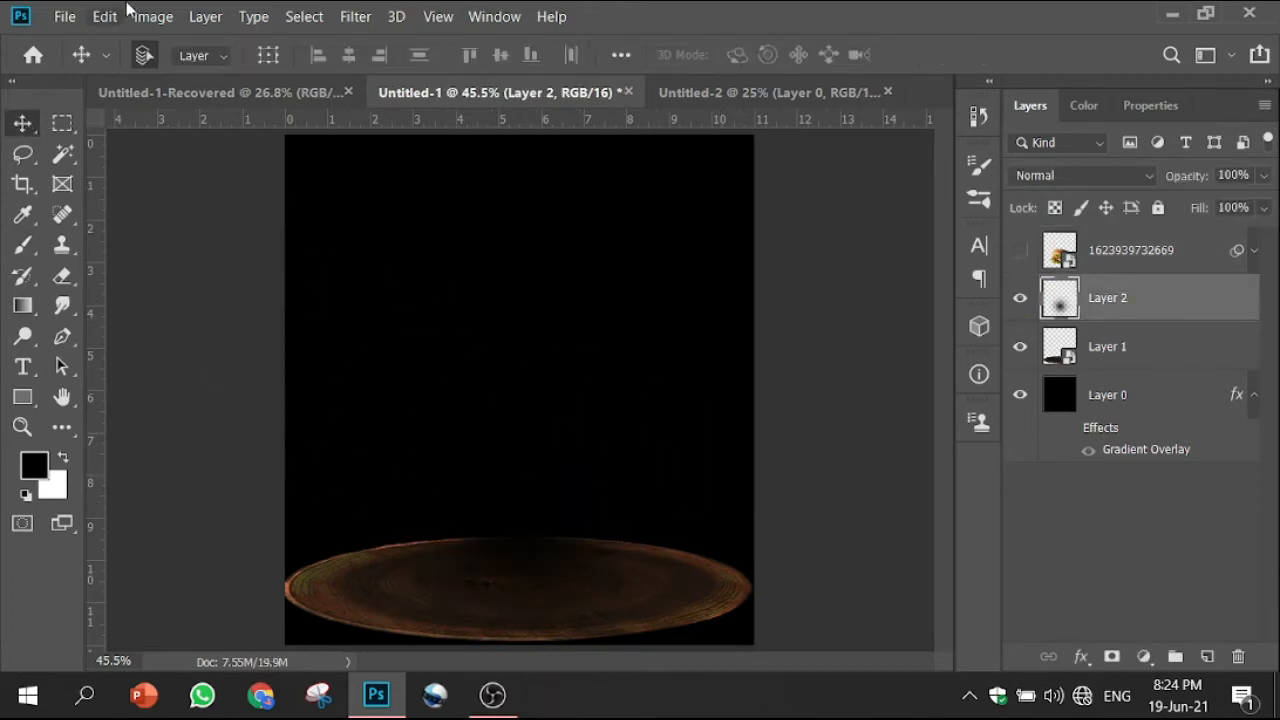
Squash the black spot to about 31% of its height and distort it outward into a wide, flat shadow on the log
click(105, 16)
click(258, 497)
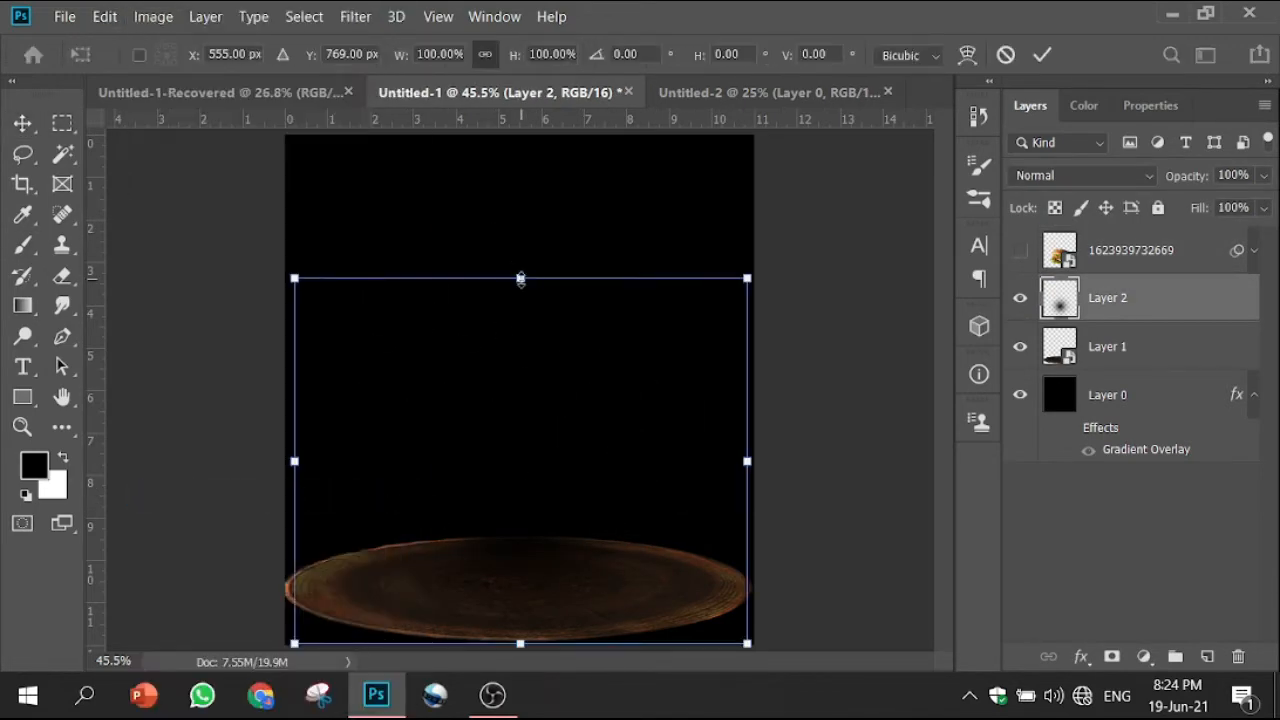
drag(520, 279, 560, 533)
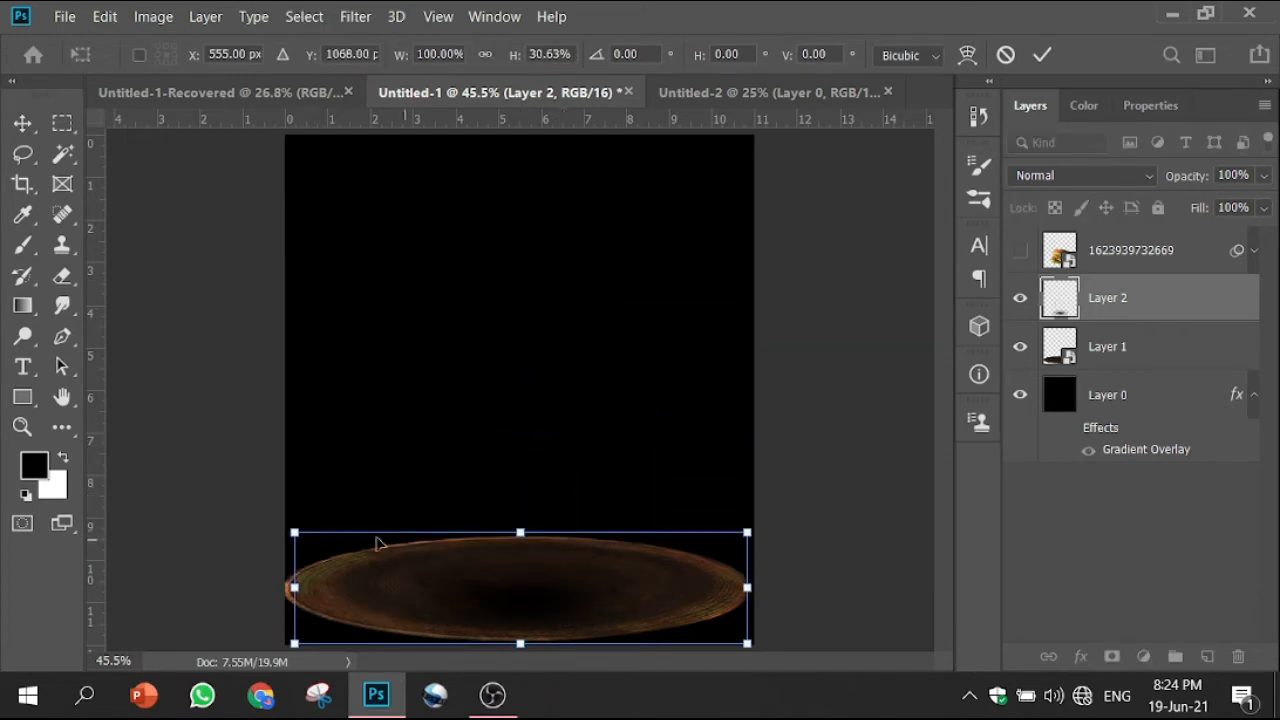
drag(297, 537, 50, 550)
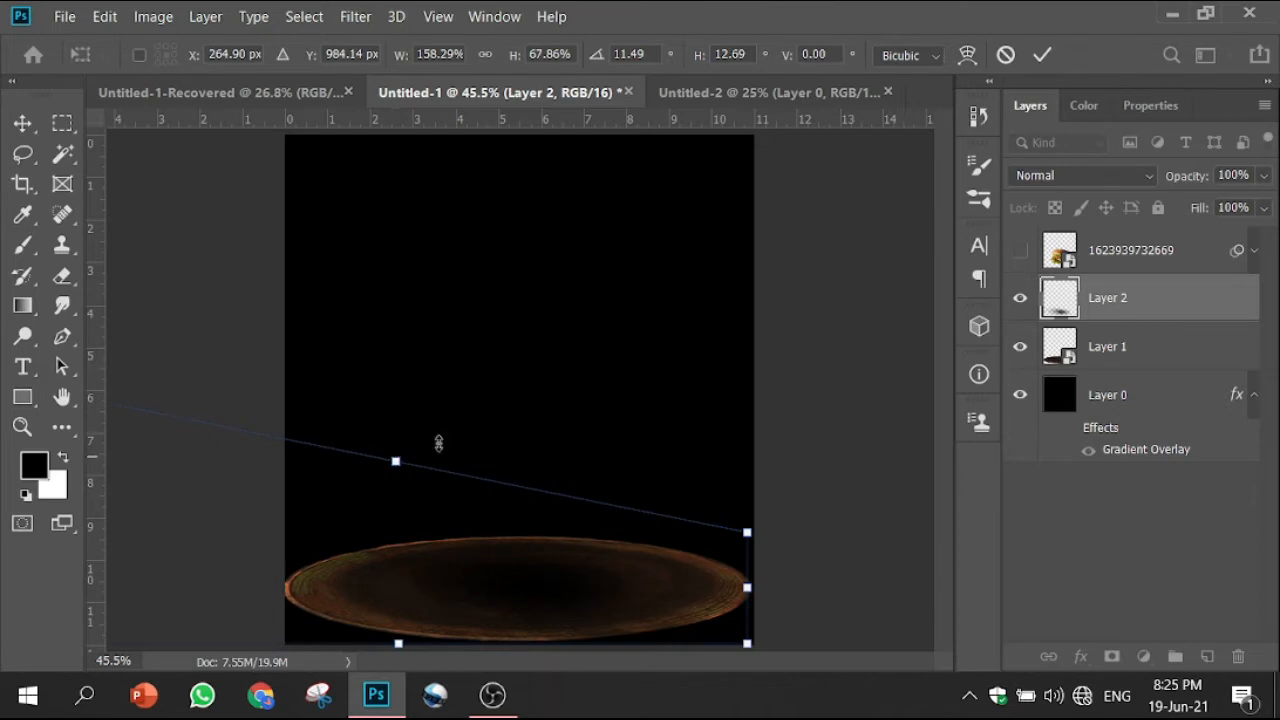
click(1042, 55)
Show the burger layer again and shift the burger slightly up and to the left above its shadow
click(1020, 250)
click(524, 572)
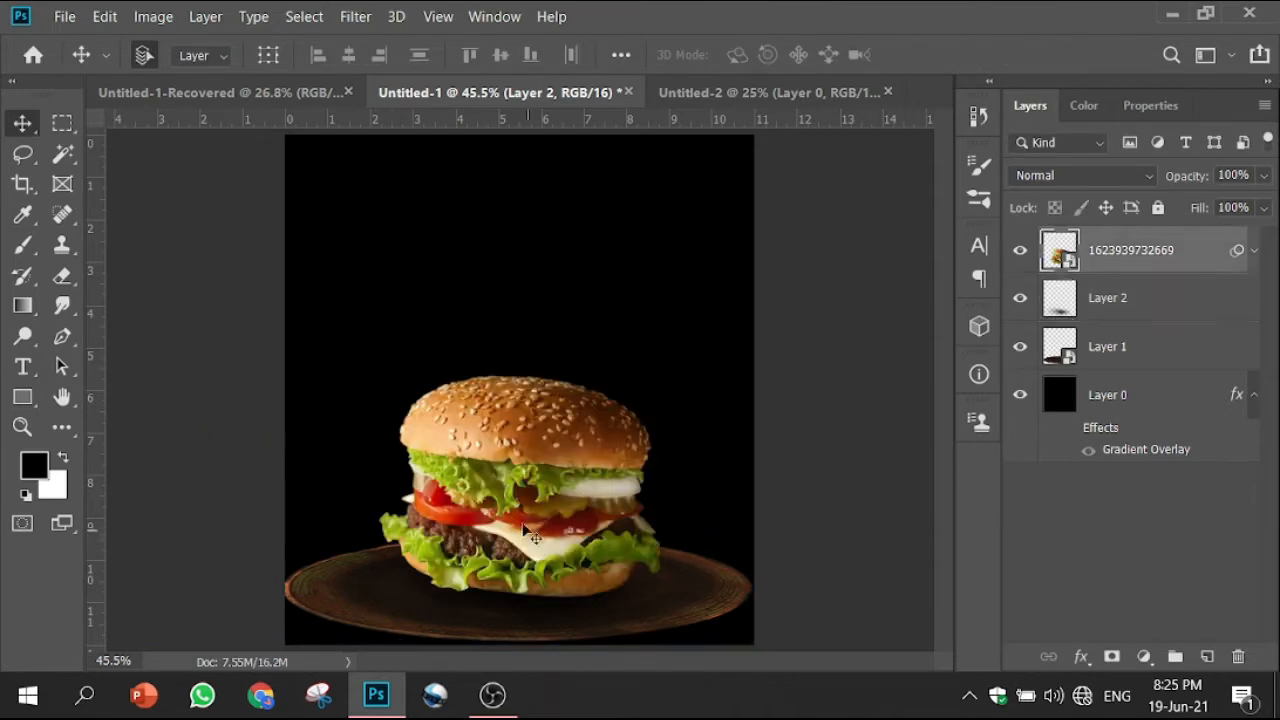
Set the Layer 2 shadow's opacity to 58% and move the burger back down to the right onto the log
click(520, 610)
click(1264, 175)
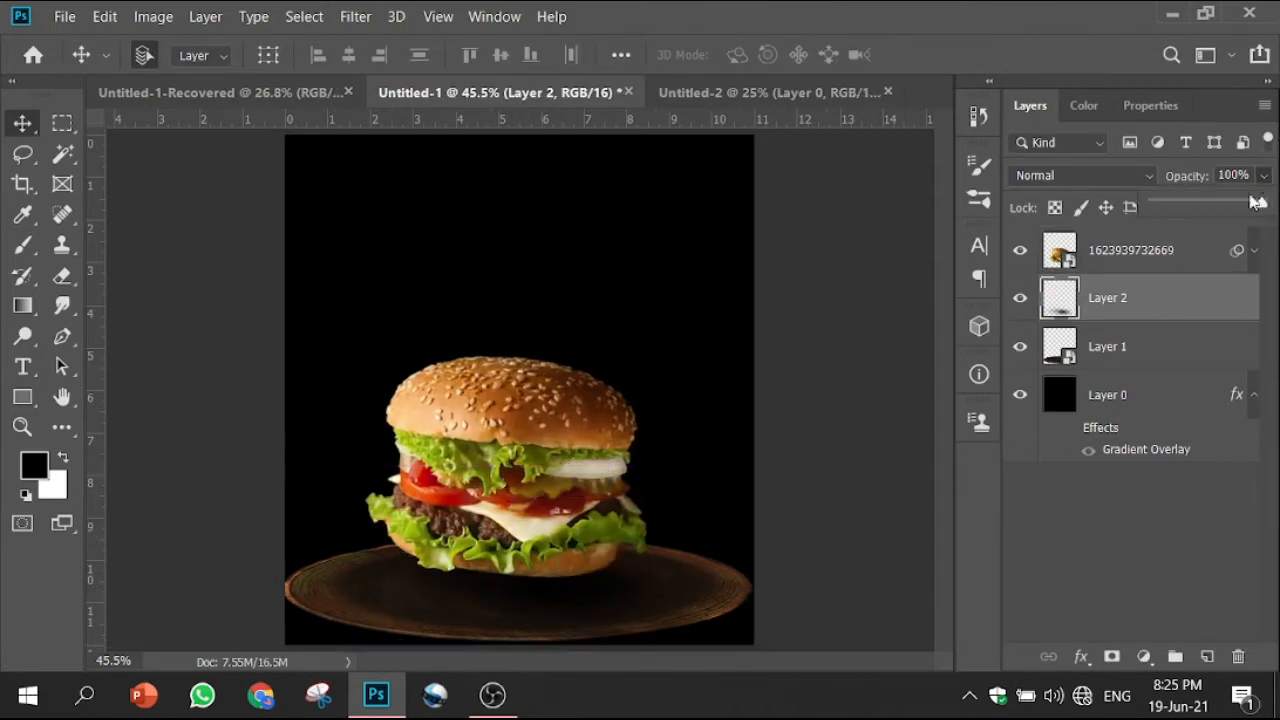
drag(1217, 204, 1210, 205)
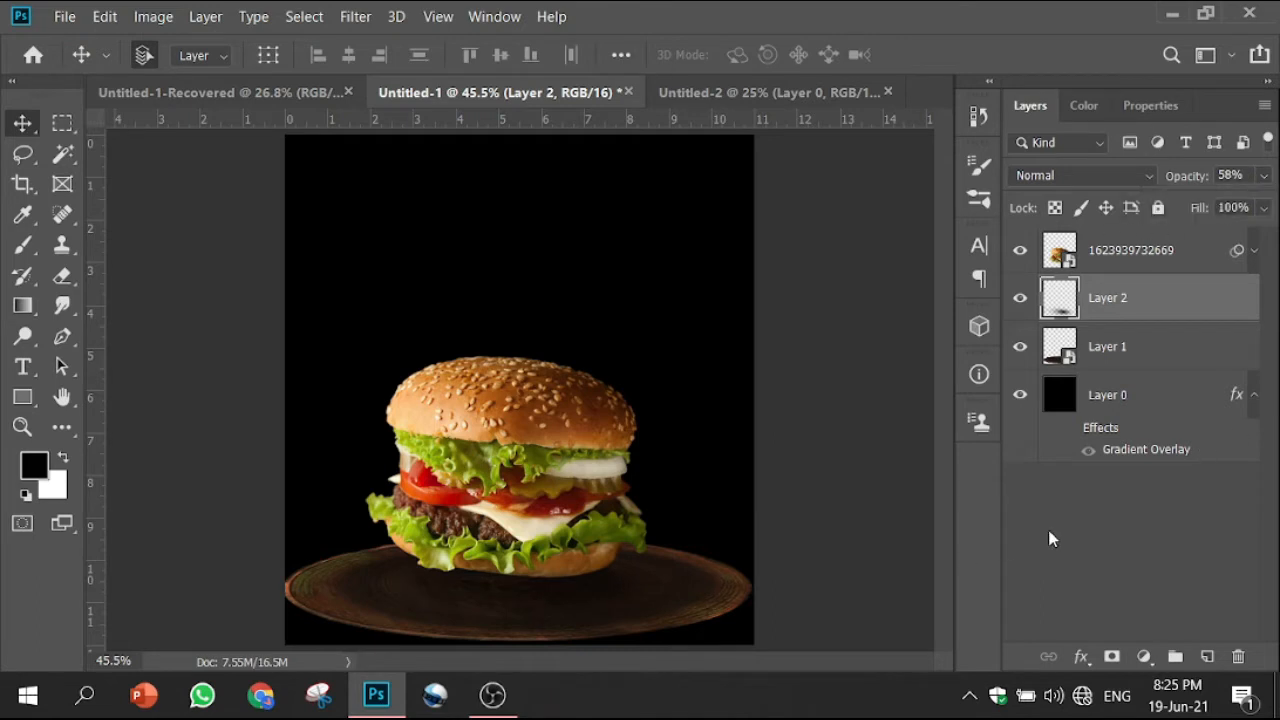
drag(580, 405, 594, 417)
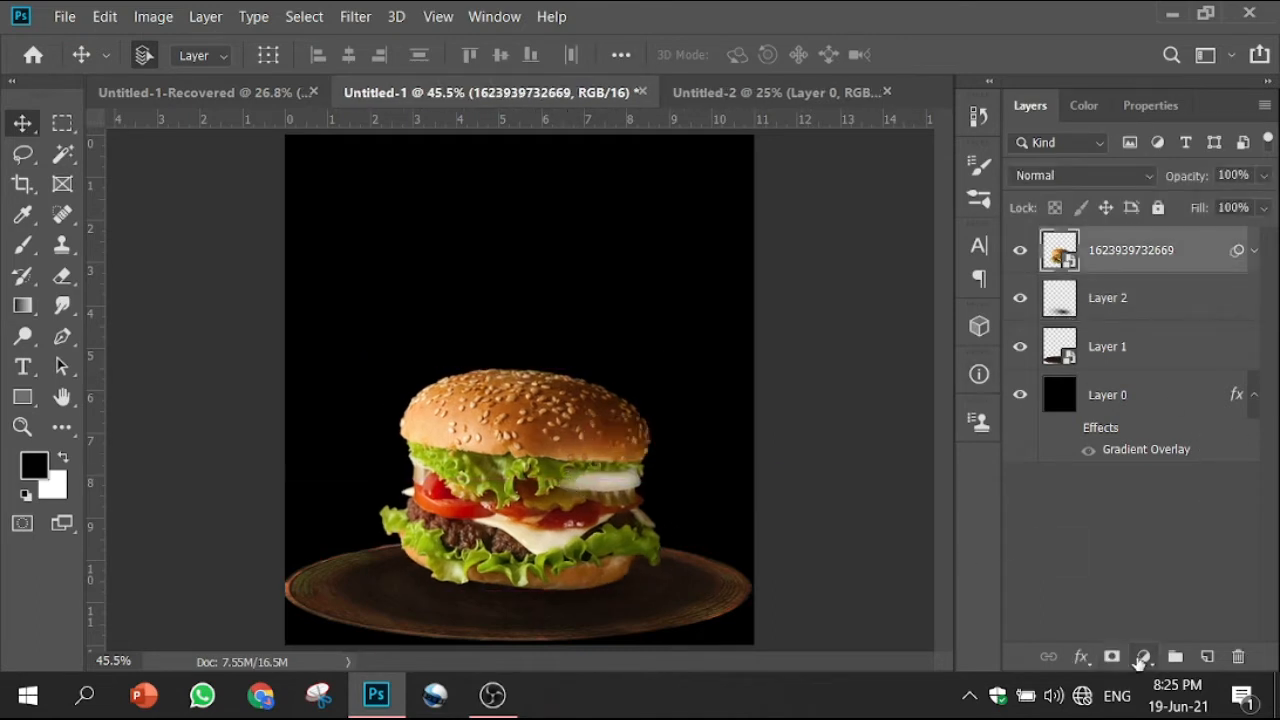
Add a Brightness/Contrast adjustment with brightness -150 above the burger and clip it to the burger layer
click(1140, 660)
click(1142, 321)
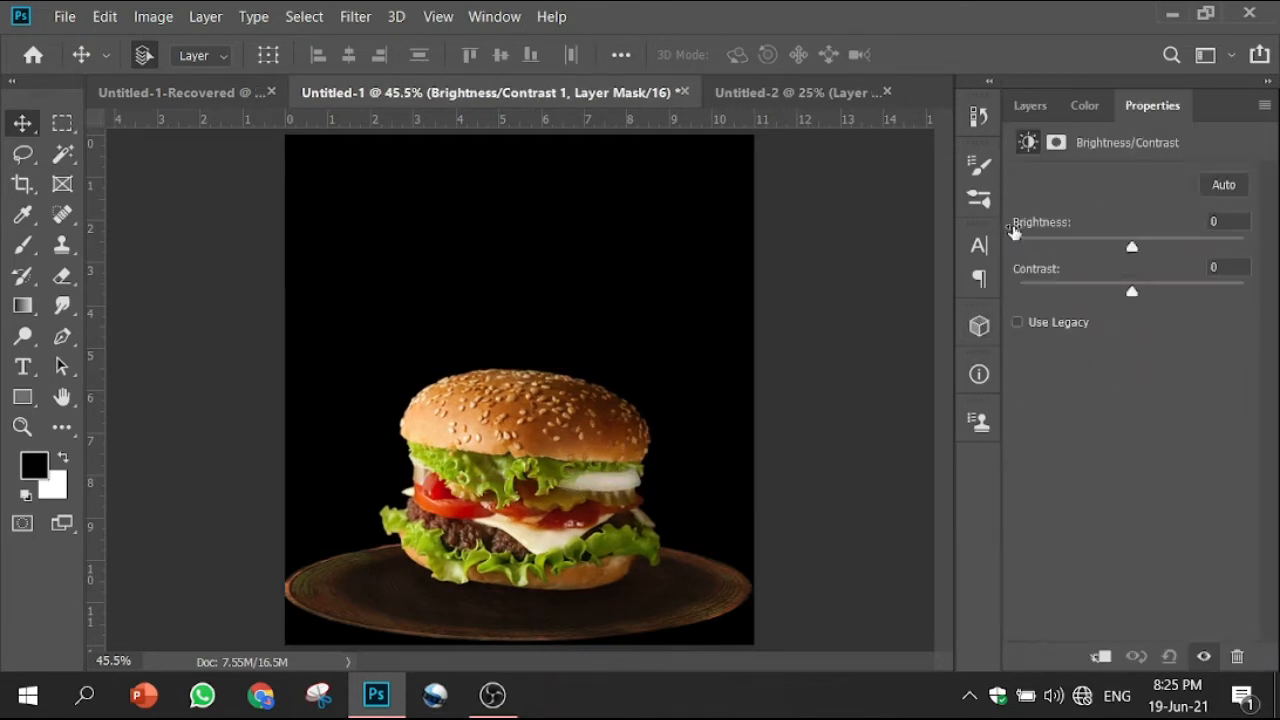
drag(1132, 247, 1020, 247)
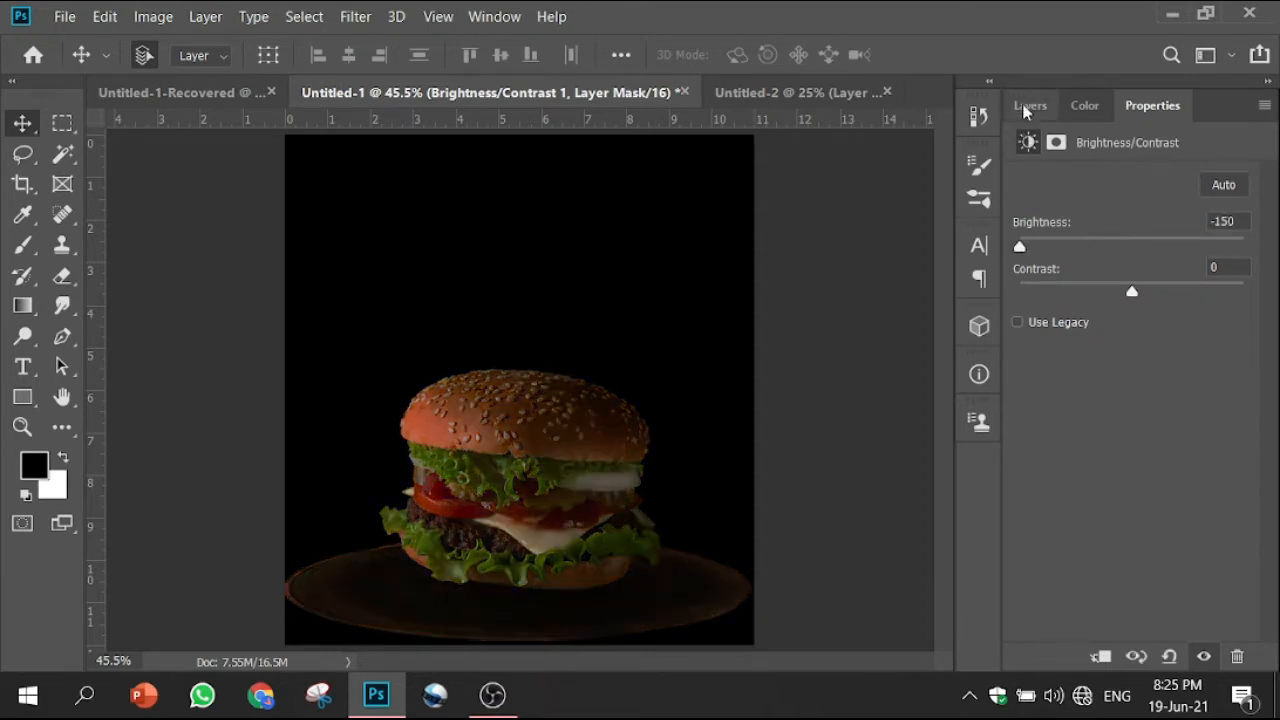
click(1030, 105)
alt+click(1082, 268)
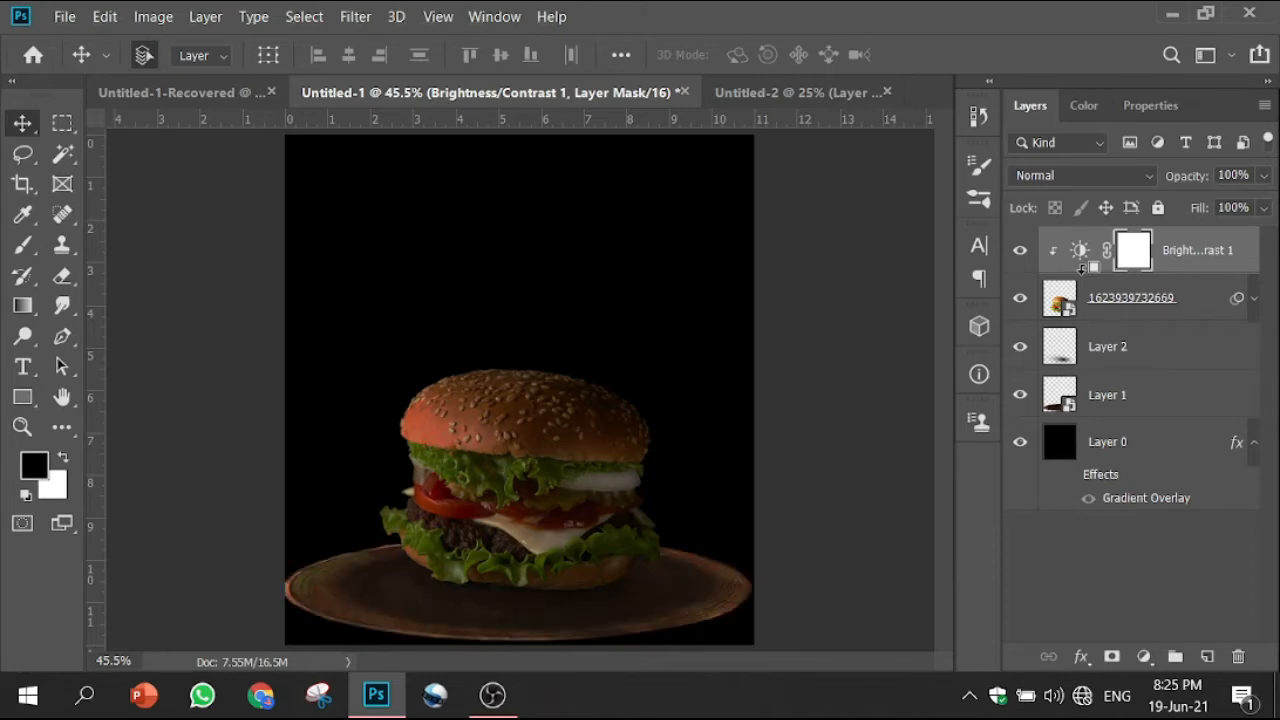
Paint black over the burger's main area on the adjustment mask to bring back its original brightness
click(23, 246)
mouse_move(487, 345)
mouse_down()
mouse_move(555, 545)
mouse_move(631, 544)
mouse_move(405, 598)
mouse_up()
Paint white with a 65 px brush on the Brightness/Contrast 1 mask along the lower bun and lettuce to darken the burger's base
key(z)
mouse_move(483, 601)
mouse_down()
mouse_move(577, 594)
mouse_move(103, 210)
mouse_up()
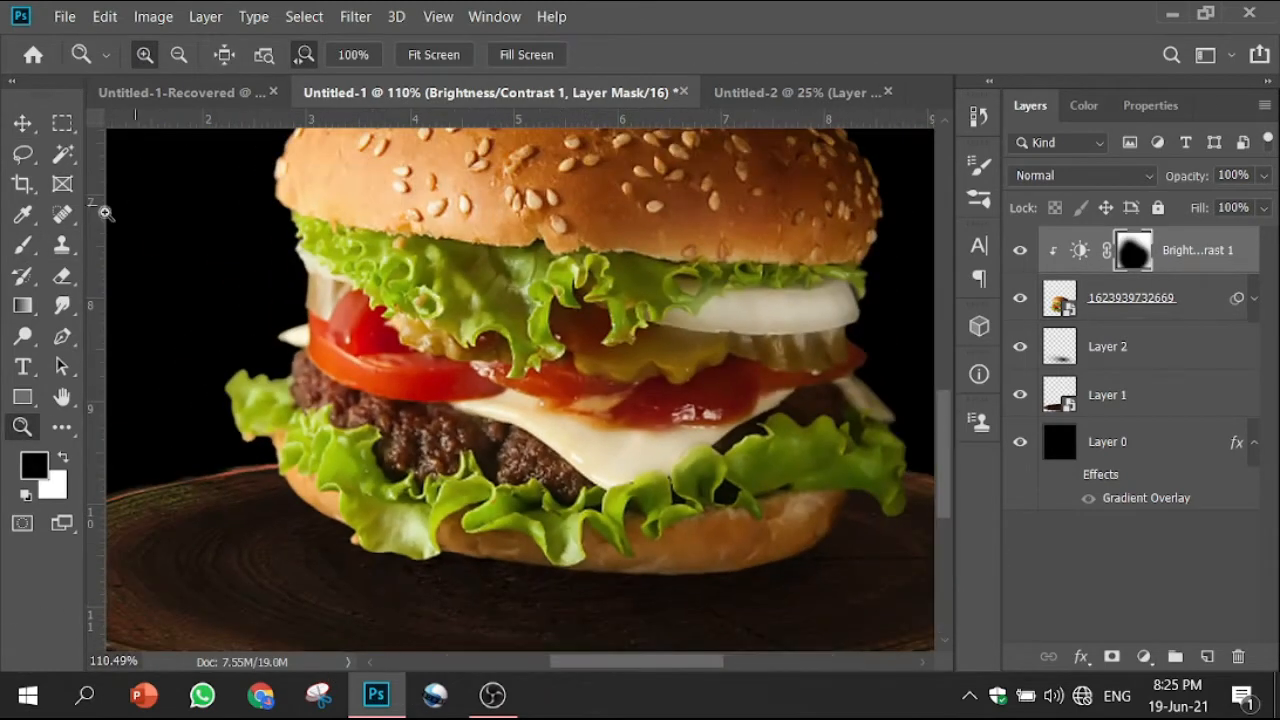
key(b)
drag(389, 350, 17, 364)
key(x)
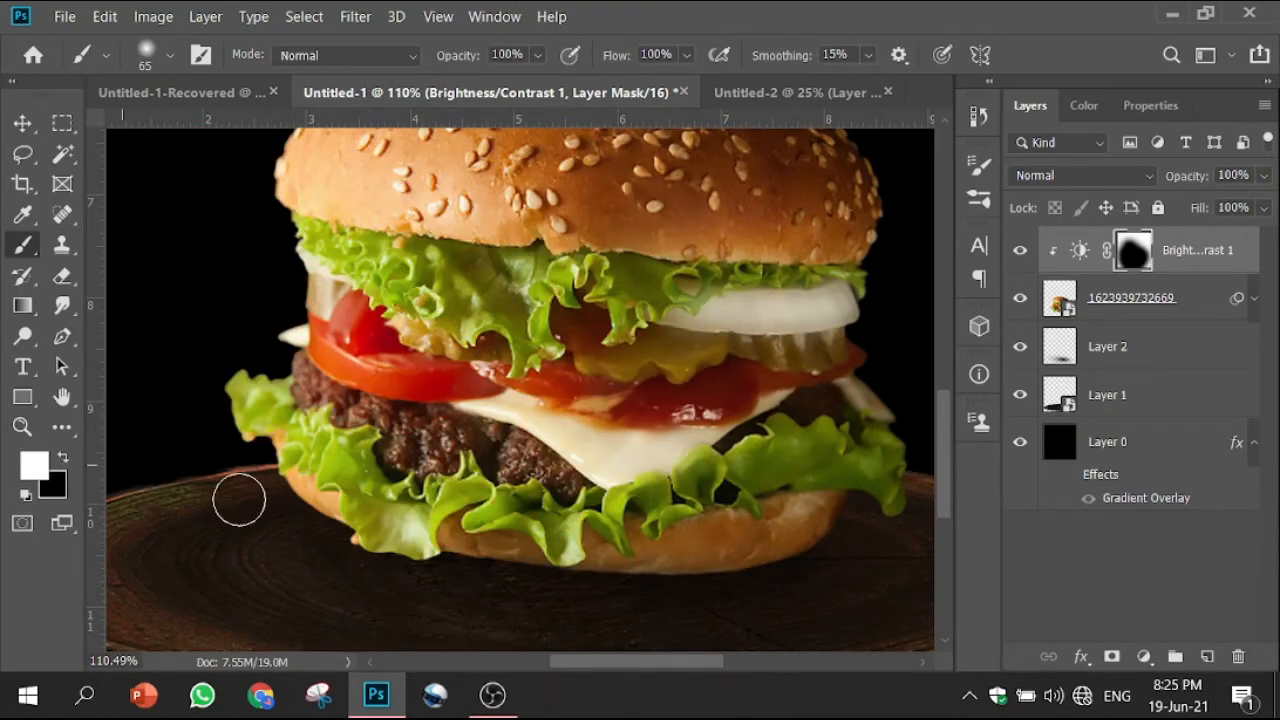
mouse_move(258, 498)
mouse_down()
mouse_move(360, 557)
mouse_move(457, 577)
mouse_move(749, 583)
mouse_move(760, 566)
mouse_move(671, 634)
mouse_move(733, 572)
mouse_move(808, 531)
mouse_move(659, 576)
mouse_up()
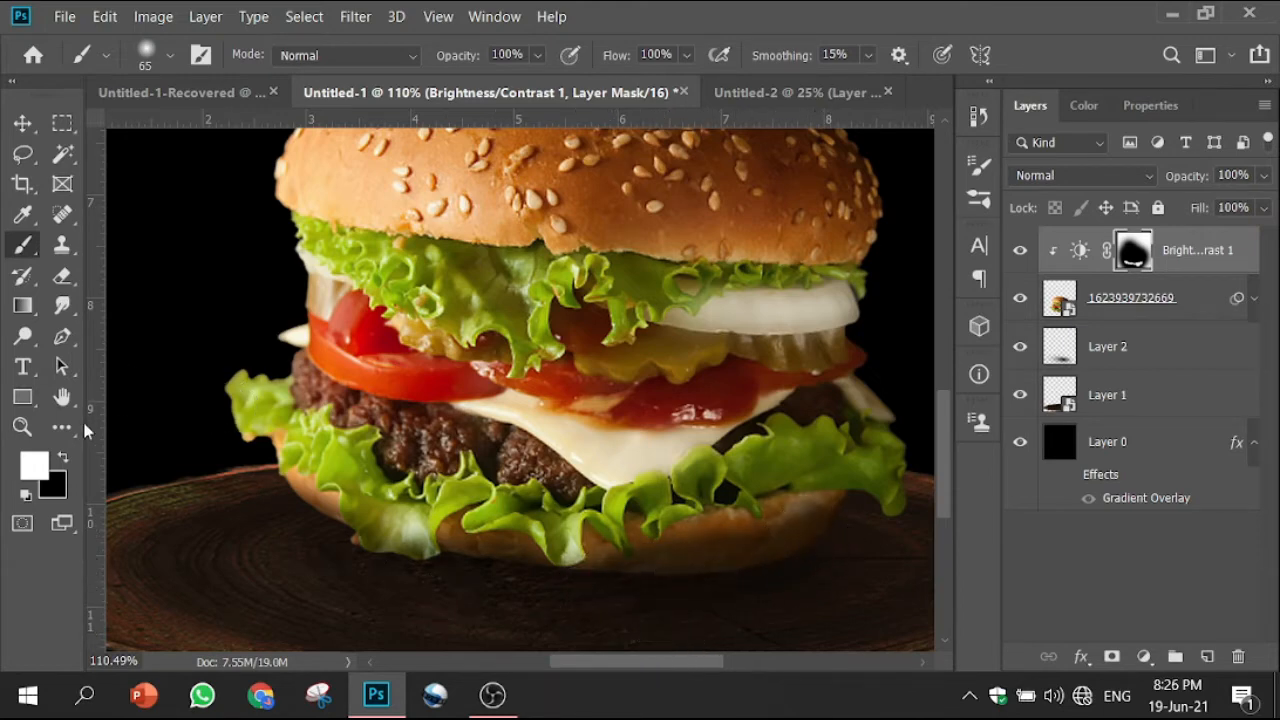
key(x)
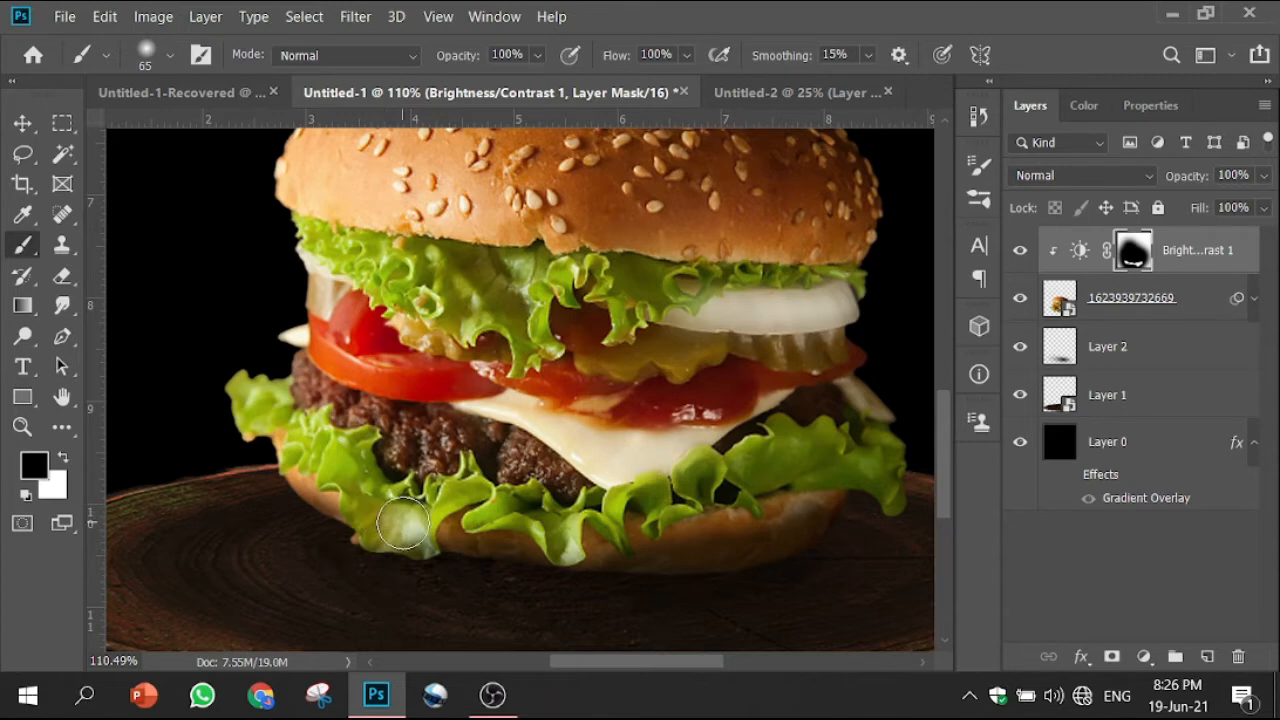
click(63, 457)
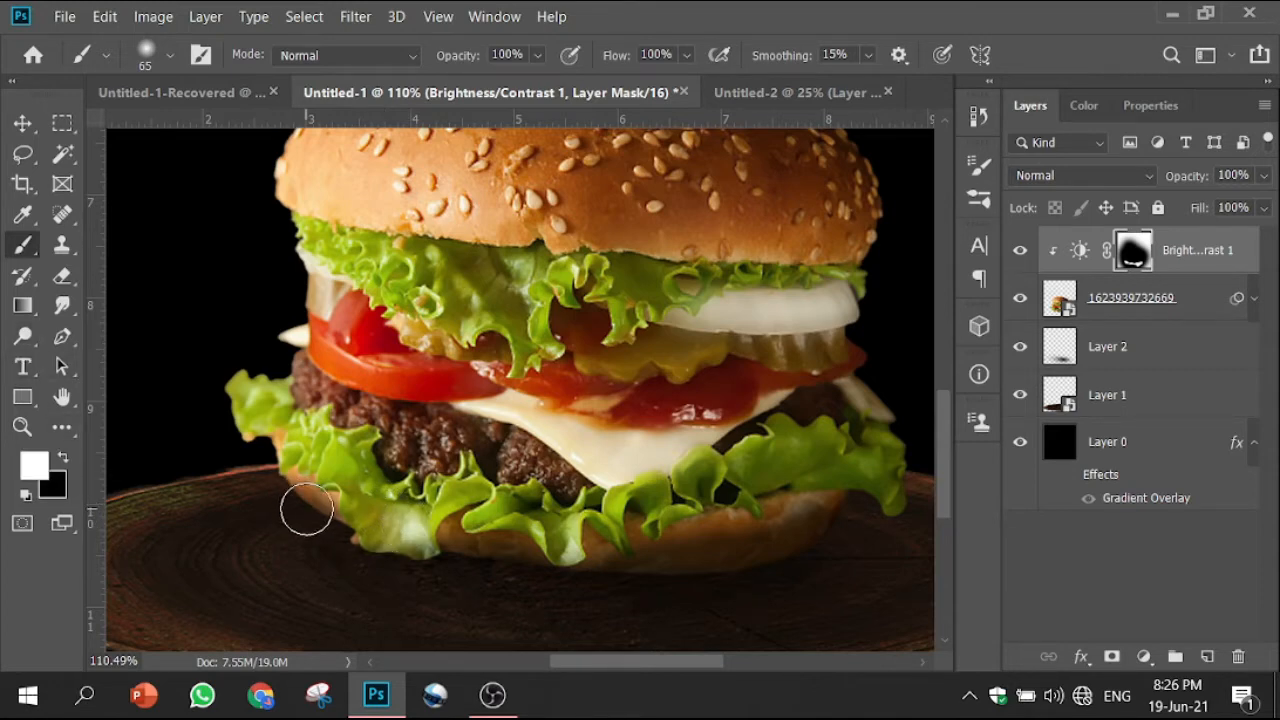
key(z)
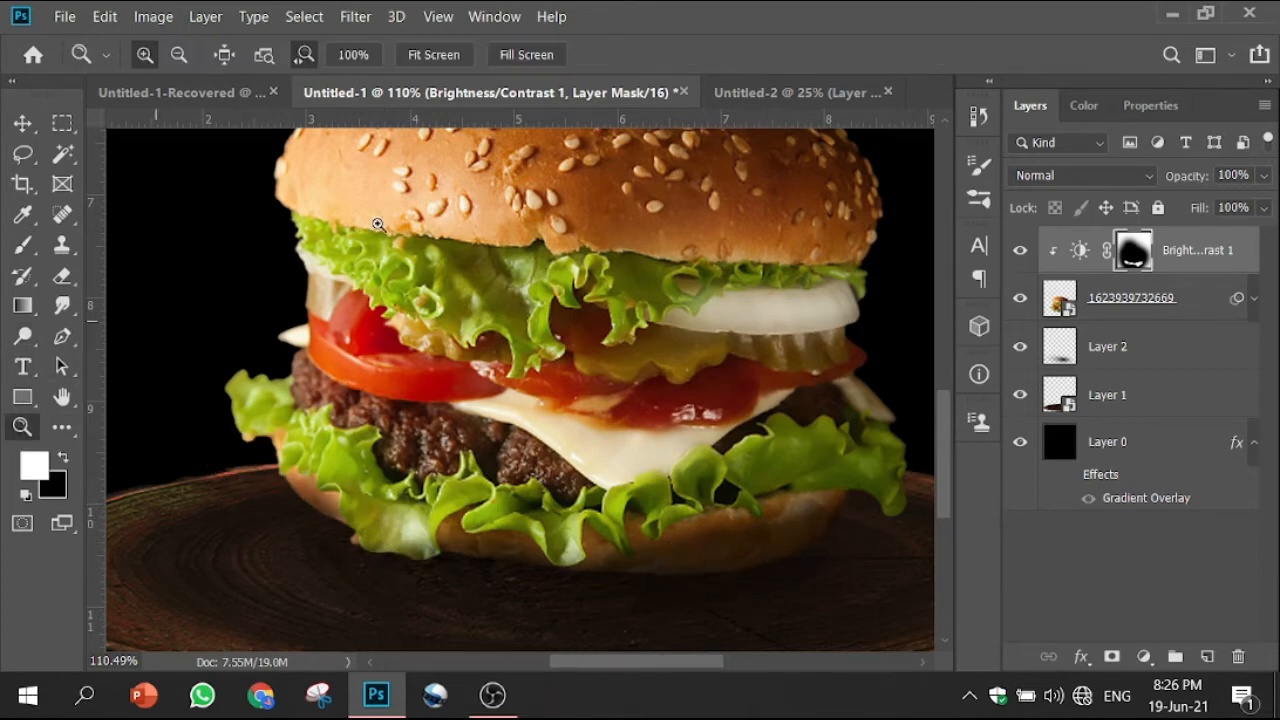
click(433, 54)
Add a second Brightness/Contrast adjustment directly above the burger layer with brightness -53
click(1088, 296)
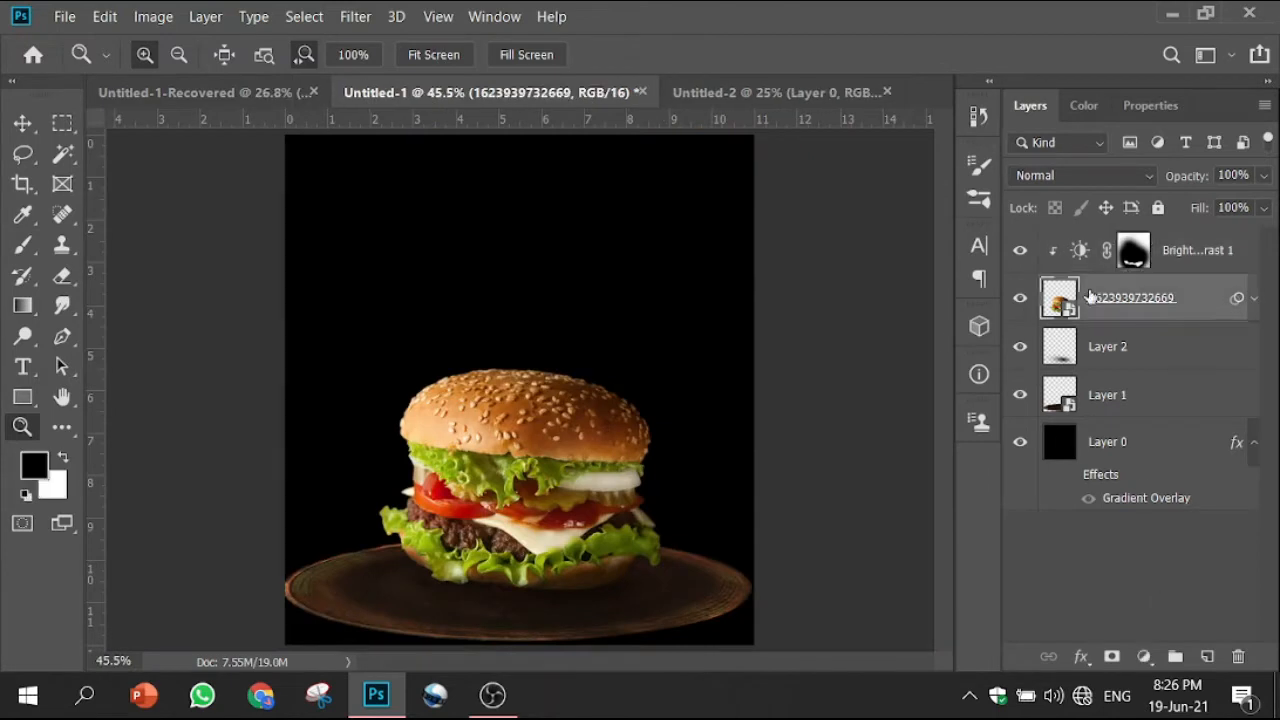
click(1142, 656)
click(1120, 314)
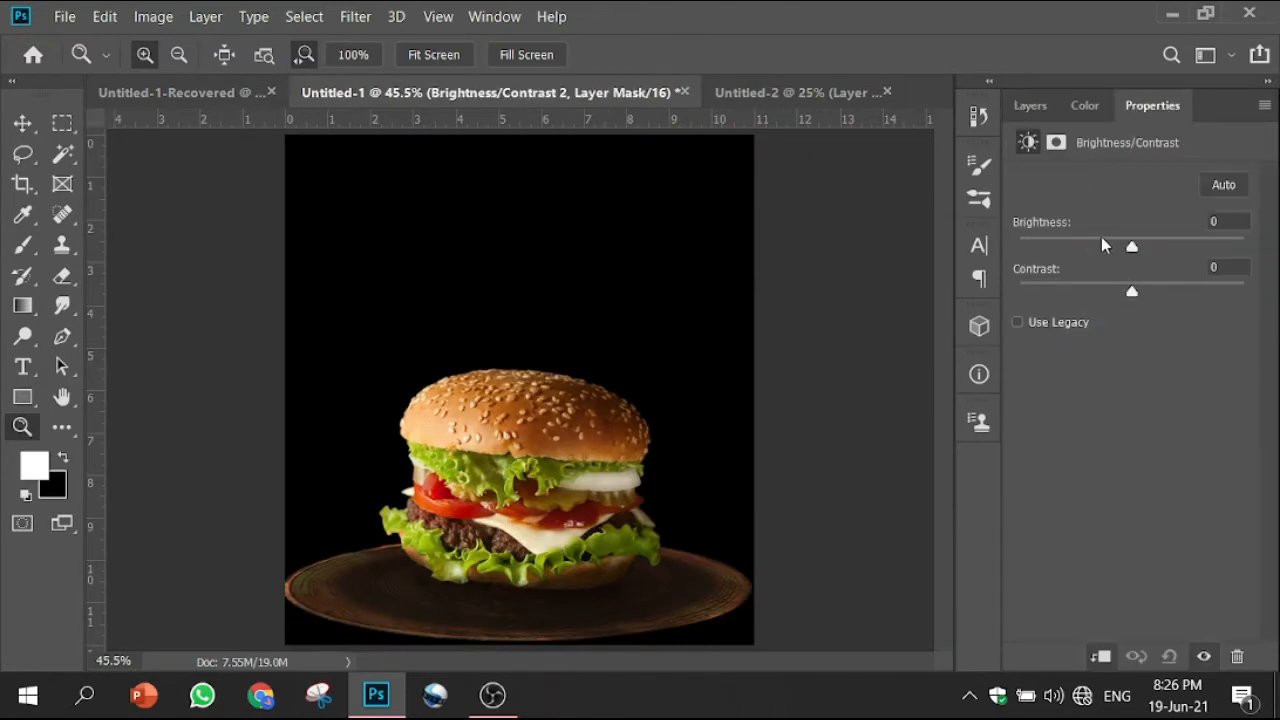
drag(1132, 241, 1091, 251)
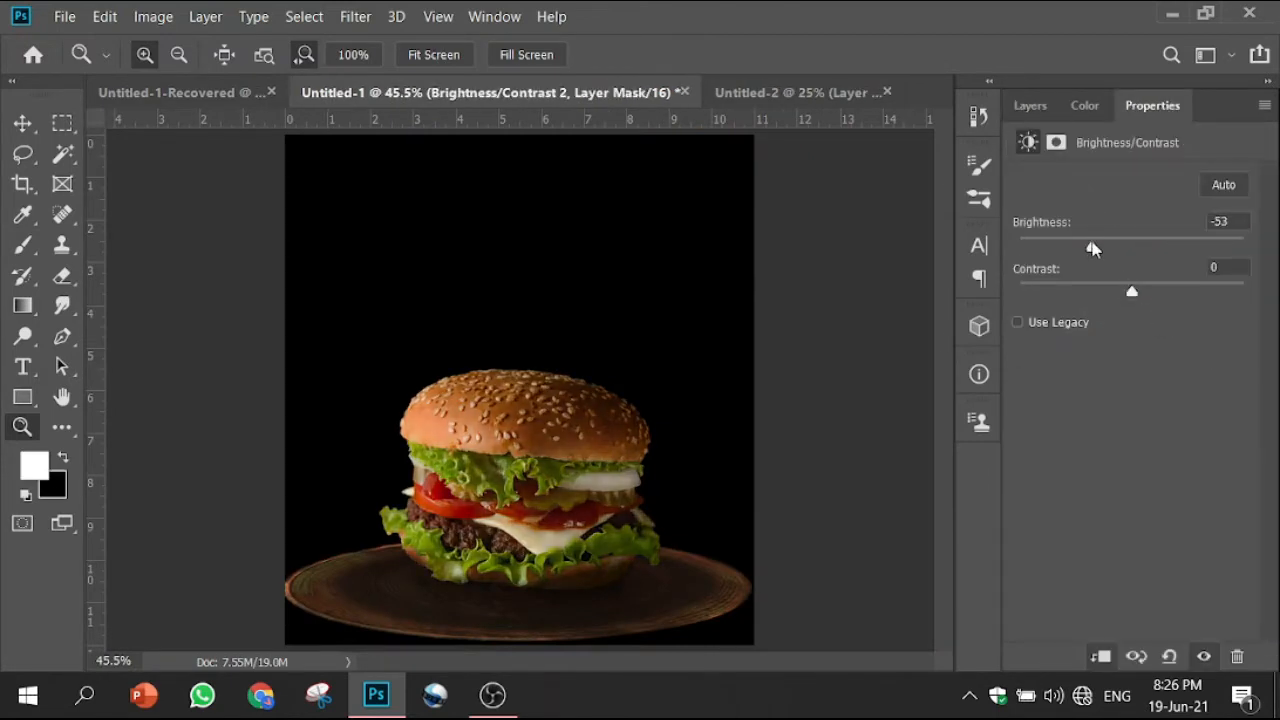
click(1030, 106)
Retouch the Brightness/Contrast 1 mask with a 438 px soft brush, using black across the burger's middle and white near its base
click(1132, 258)
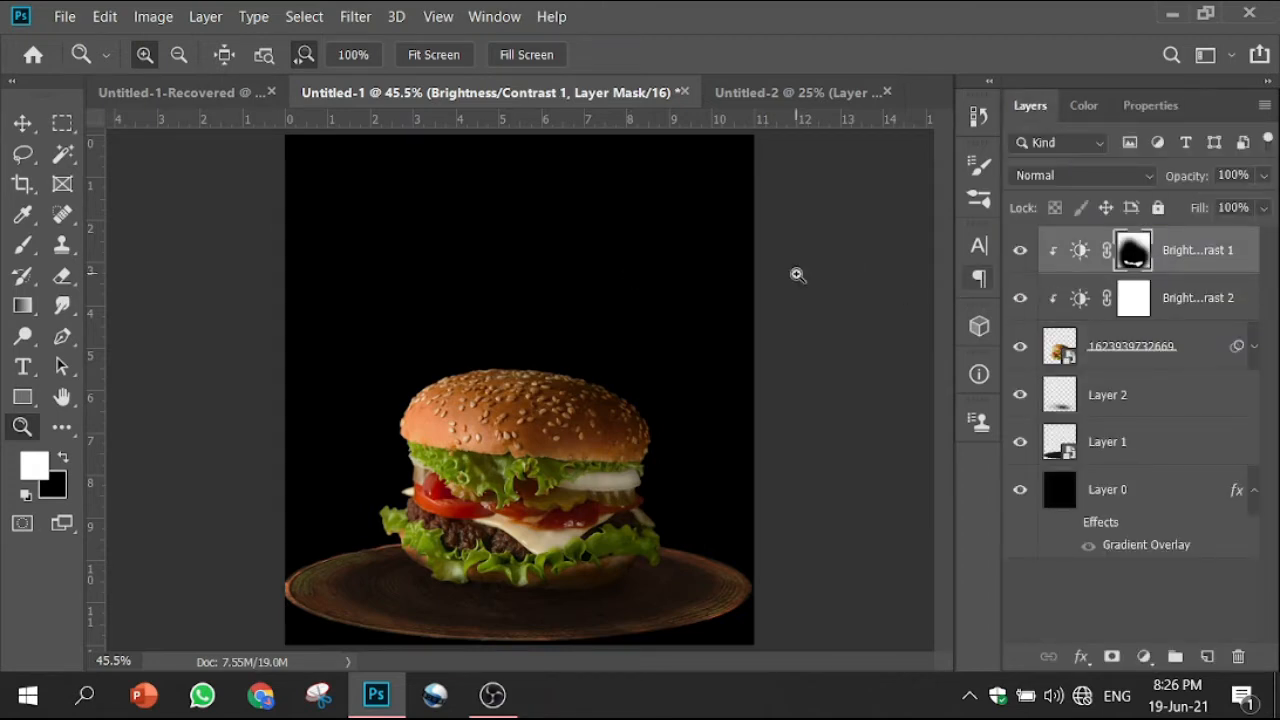
click(23, 245)
click(64, 458)
drag(441, 460, 560, 468)
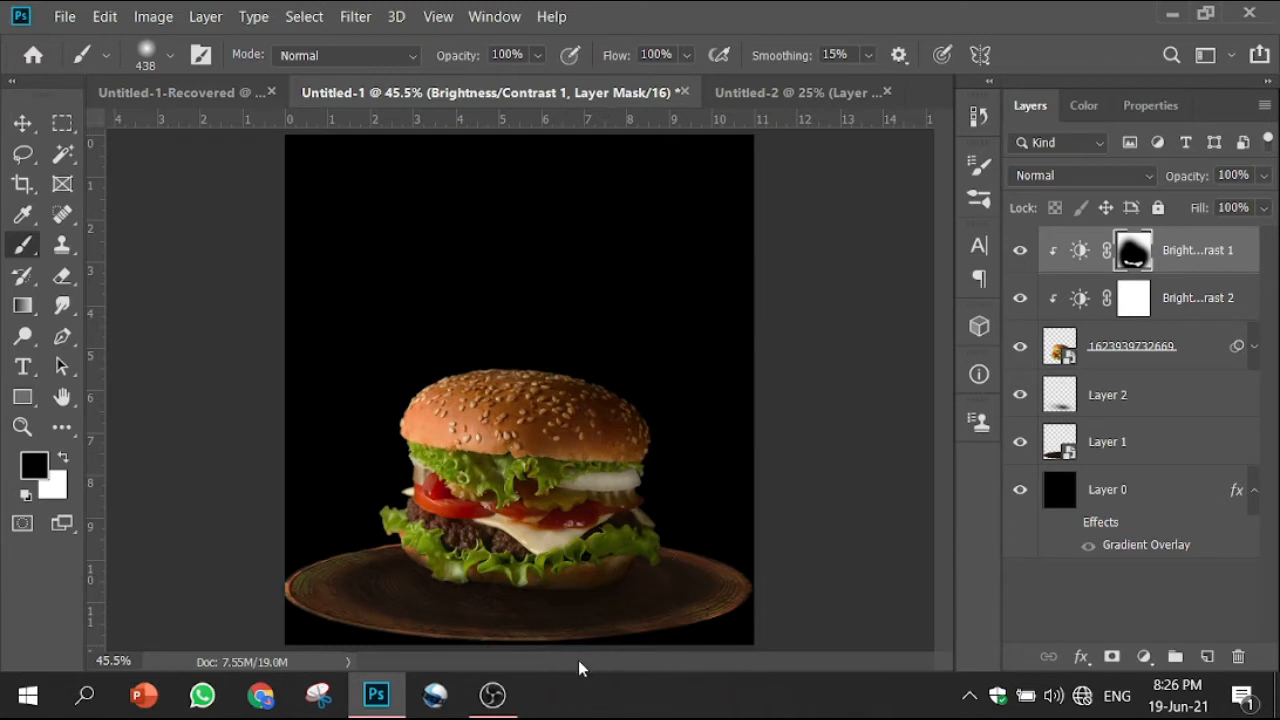
click(64, 458)
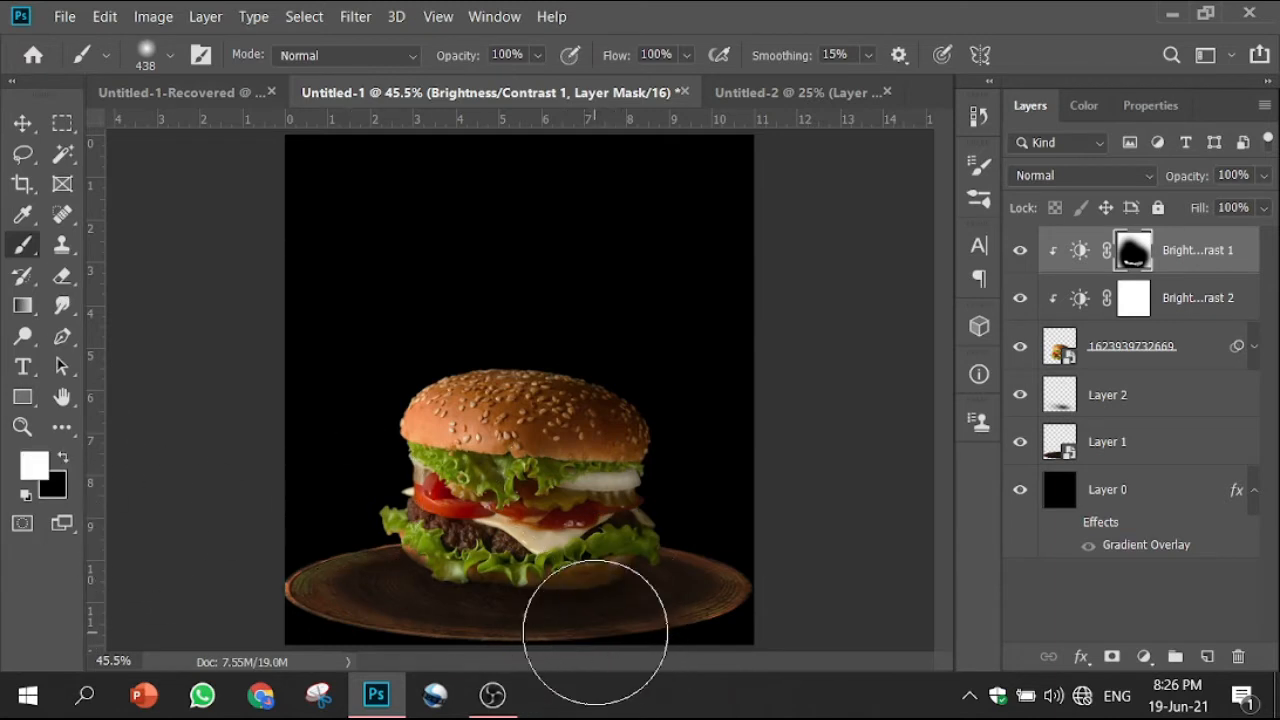
click(24, 123)
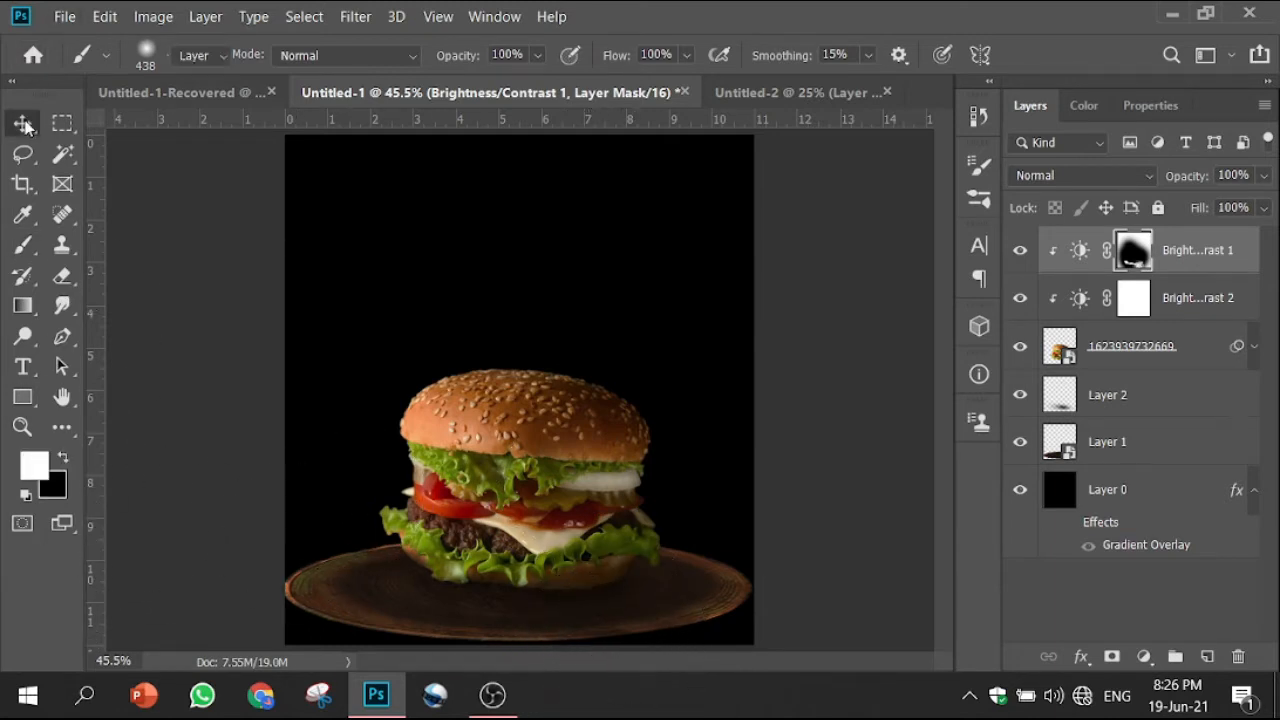
Select the topmost layer, Brightness/Contrast 1, and minimize the Photoshop window to reach the desktop
click(1165, 356)
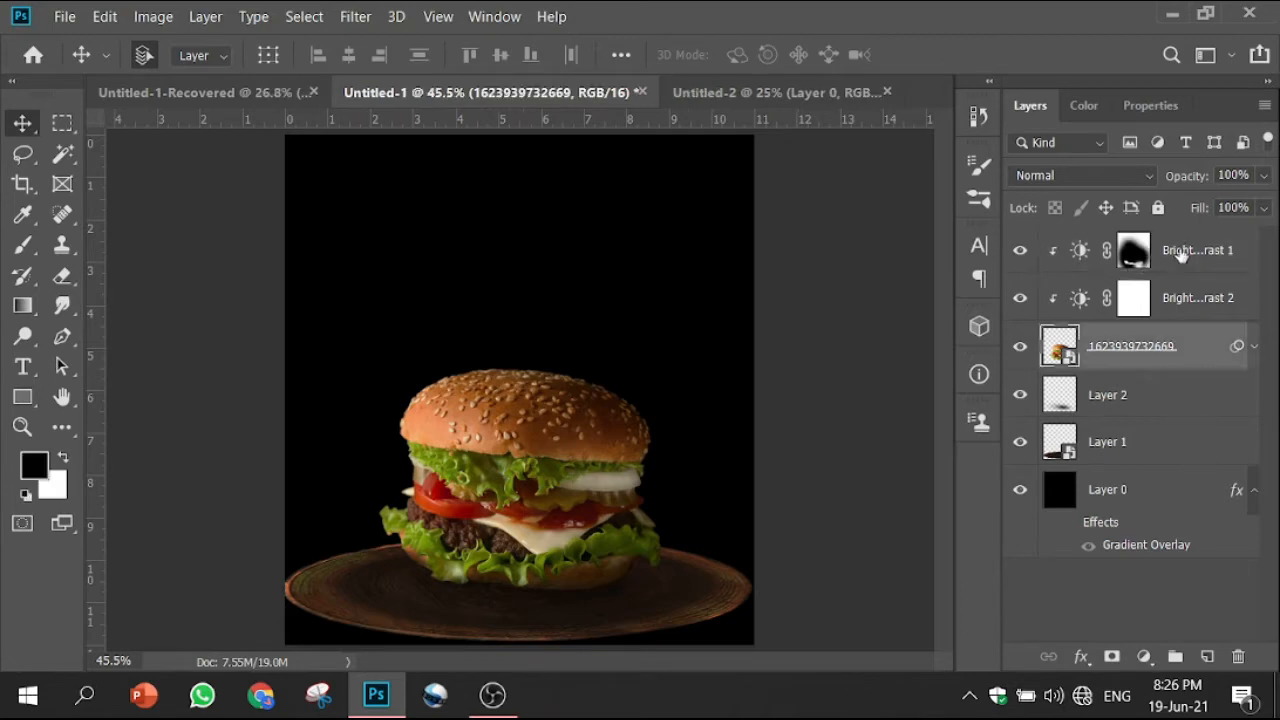
click(1183, 256)
click(1173, 12)
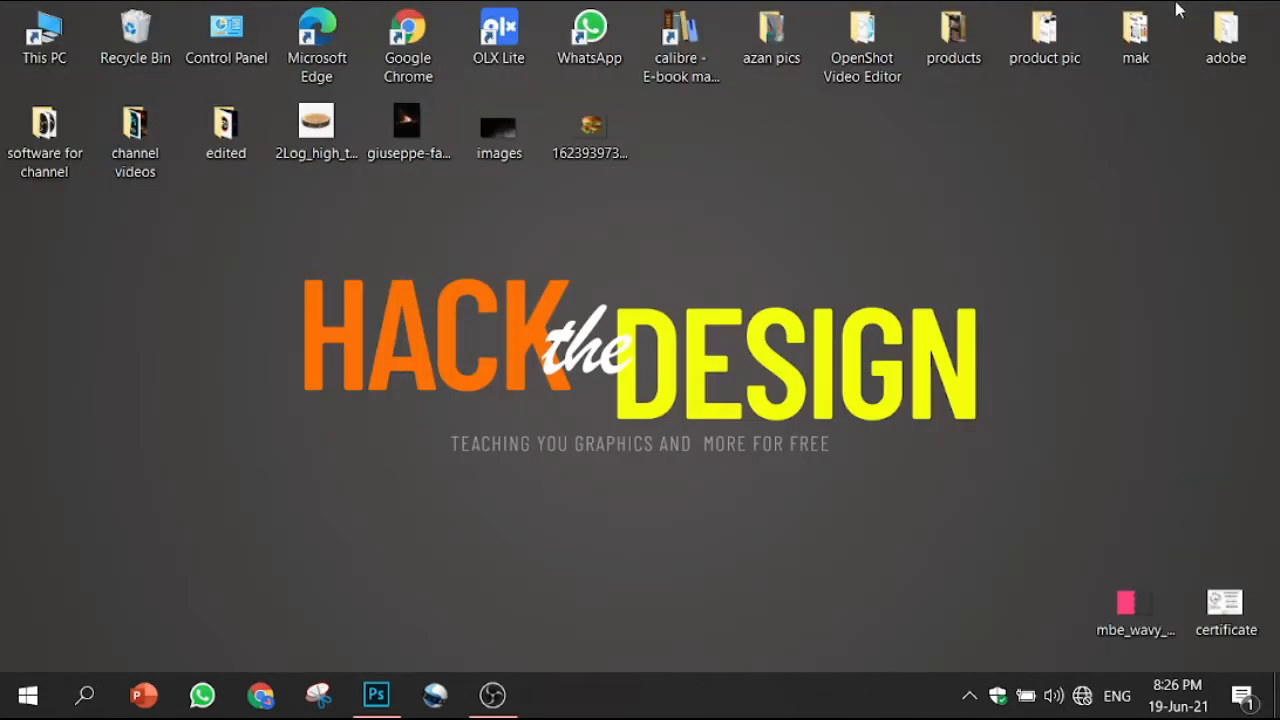
Place the desktop smoke picture "images" on top of the composition, stretched to the full canvas width and lowered over the burger
drag(499, 130, 754, 388)
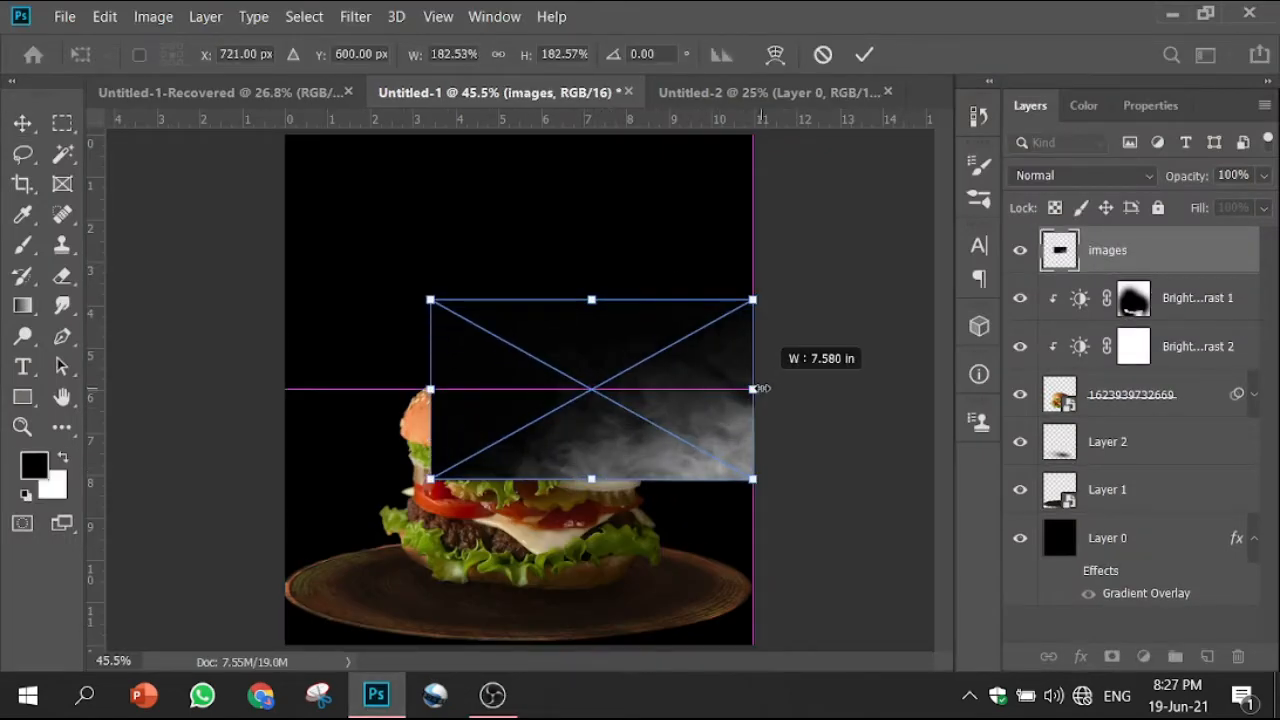
drag(430, 389, 297, 390)
drag(550, 455, 551, 517)
click(864, 54)
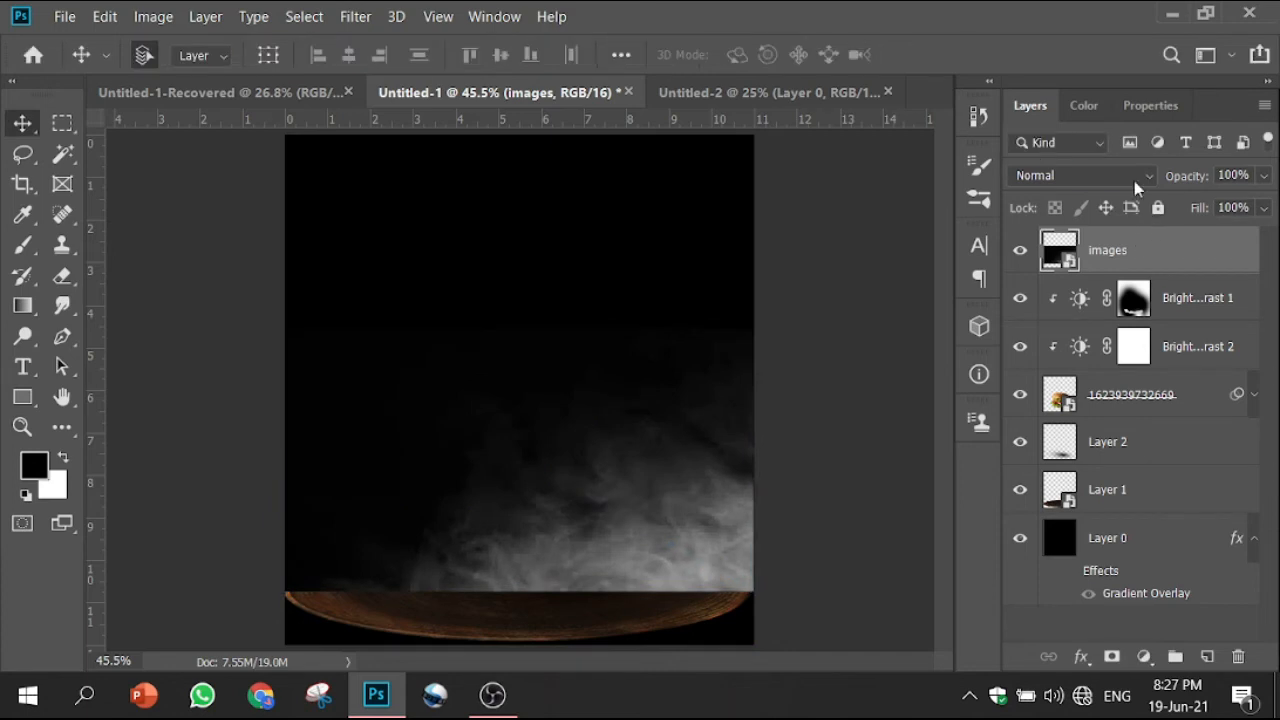
Set the images smoke layer to Screen blending, move it directly above Layer 0 and duplicate it
click(1137, 182)
click(1130, 274)
drag(1130, 252, 1150, 490)
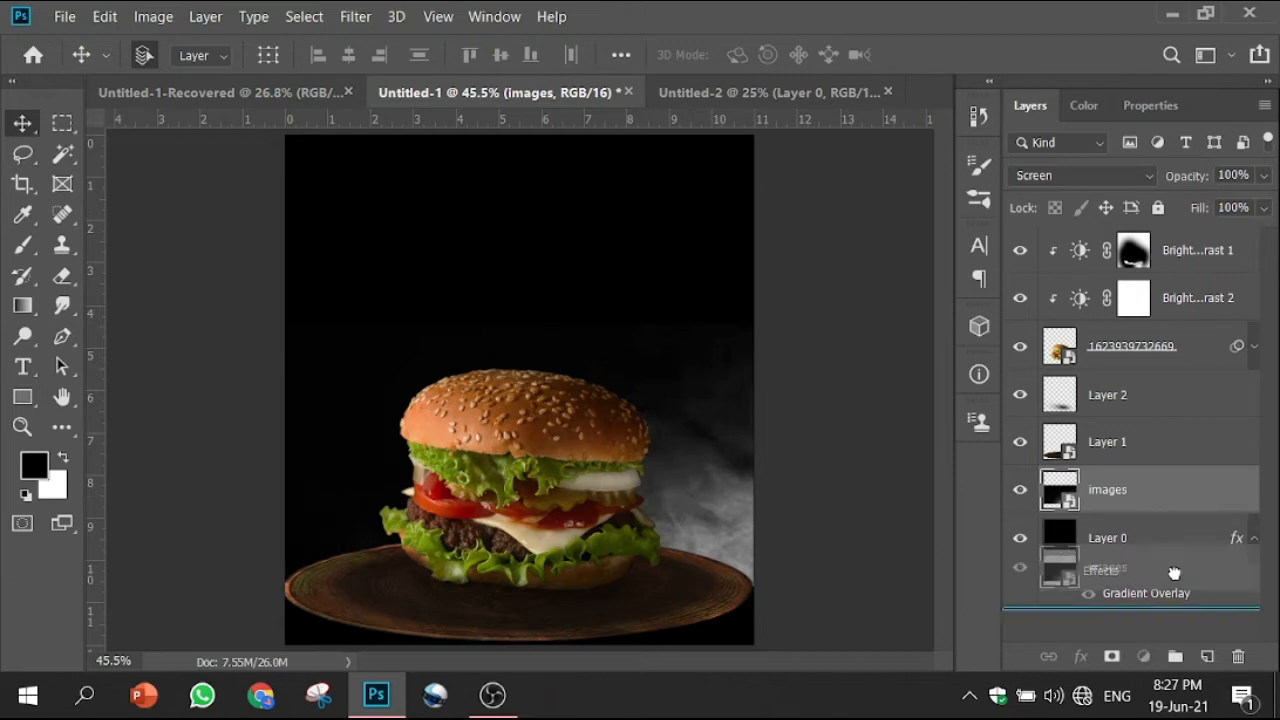
key(ctrl+j)
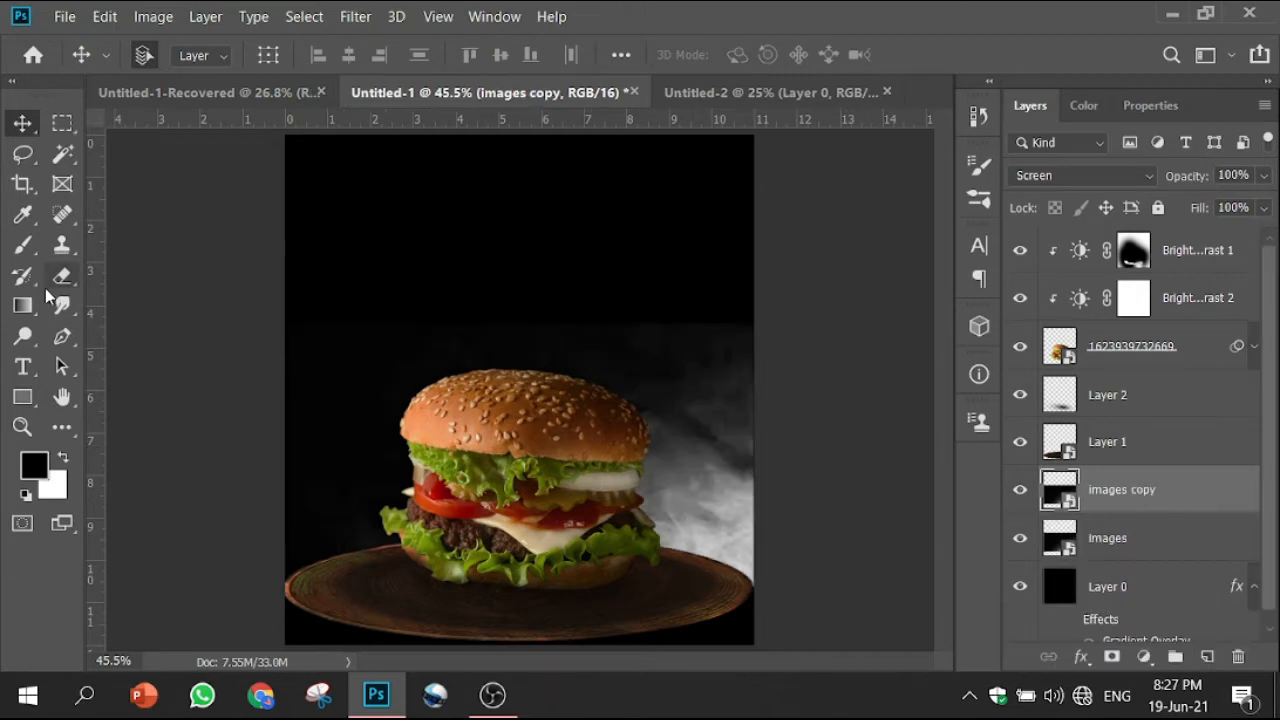
Rasterize the images copy layer, erase its upper smoke edge with a 413 px soft eraser, and apply the Sharpen filter
click(62, 276)
click(552, 234)
click(503, 306)
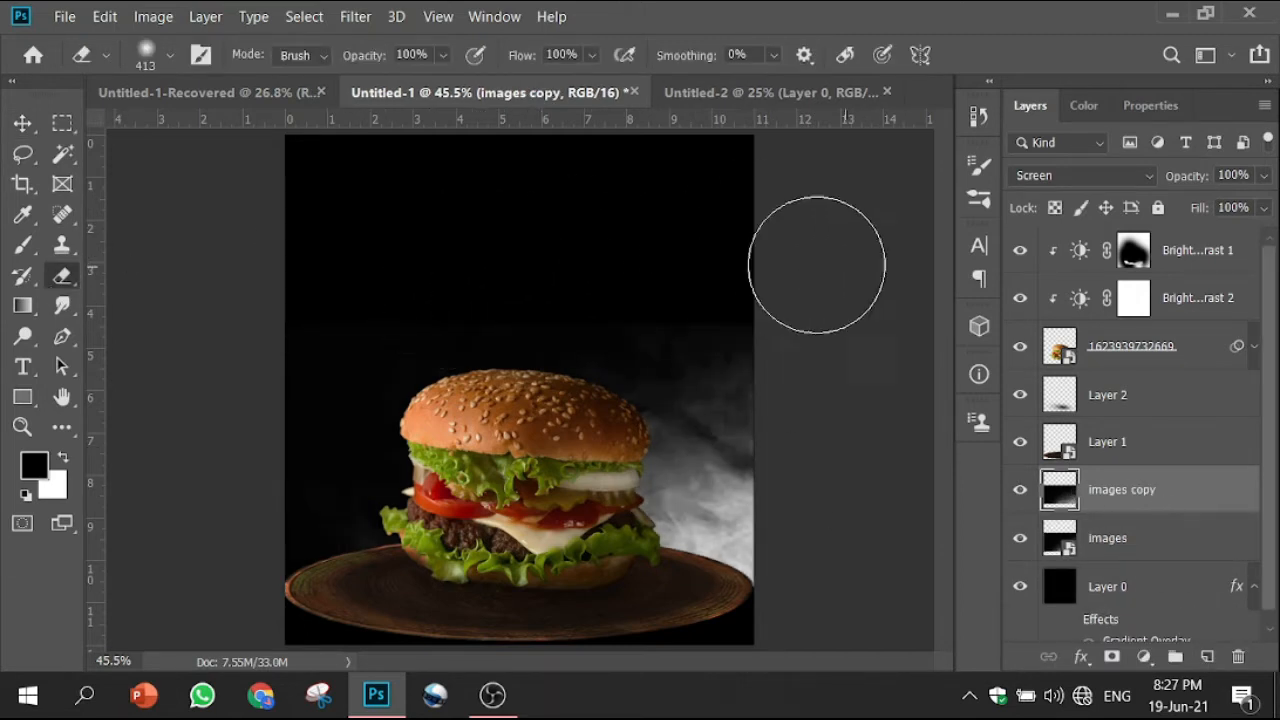
click(355, 16)
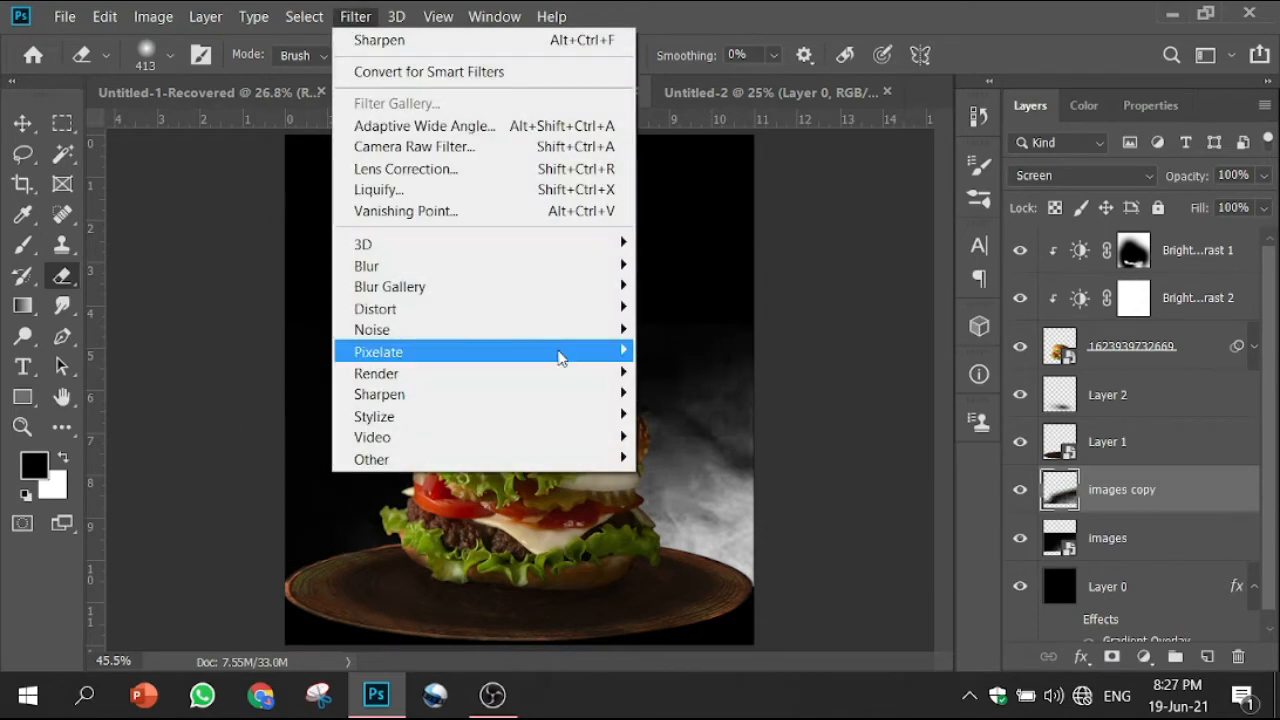
click(678, 416)
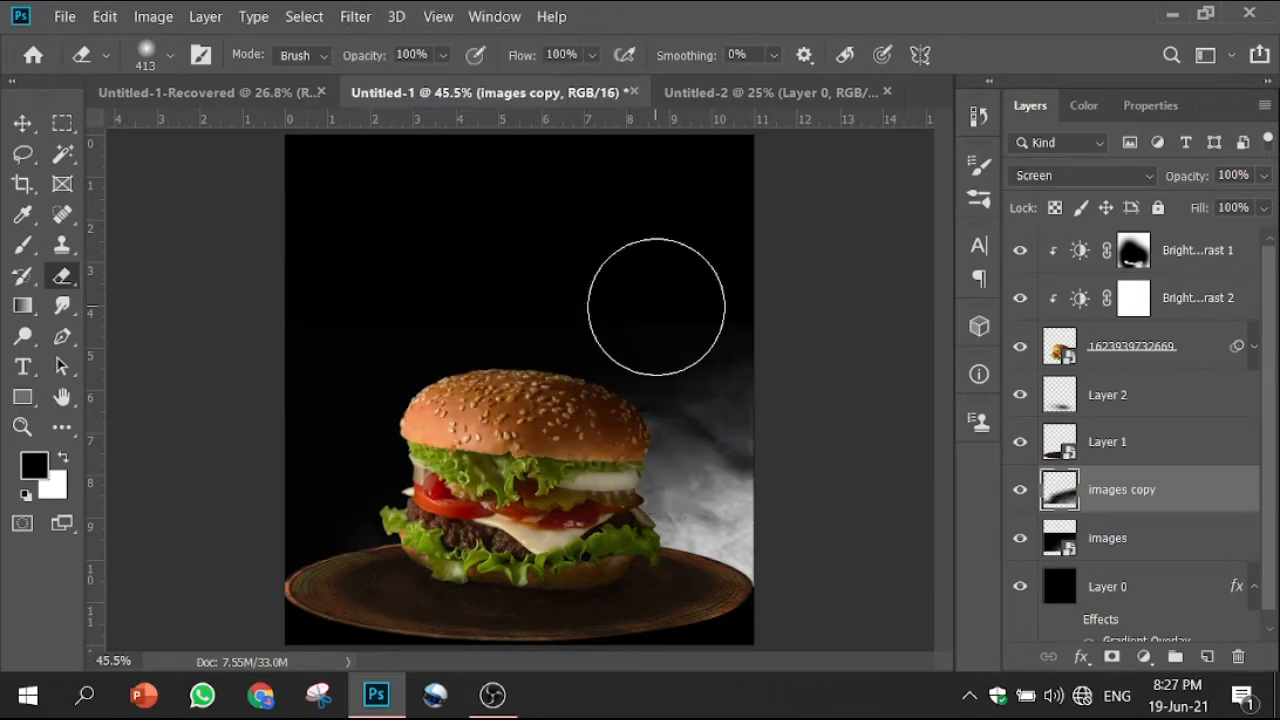
Duplicate the images copy smoke to the burger's left and flip the duplicate vertically
click(24, 124)
drag(786, 494, 475, 494)
click(105, 16)
click(300, 498)
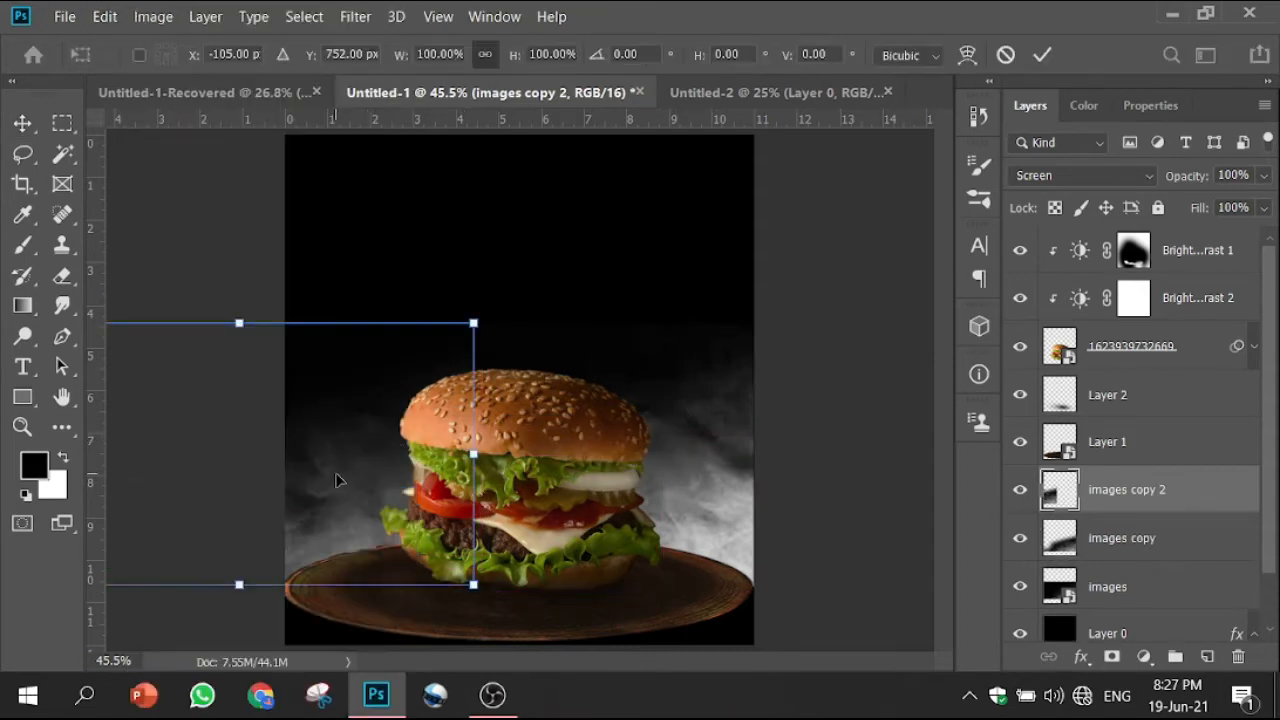
right_click(336, 478)
click(411, 444)
Rotate and reposition the flipped smoke duplicate so it rises along the canvas's left side, and apply the transform
drag(506, 374, 510, 511)
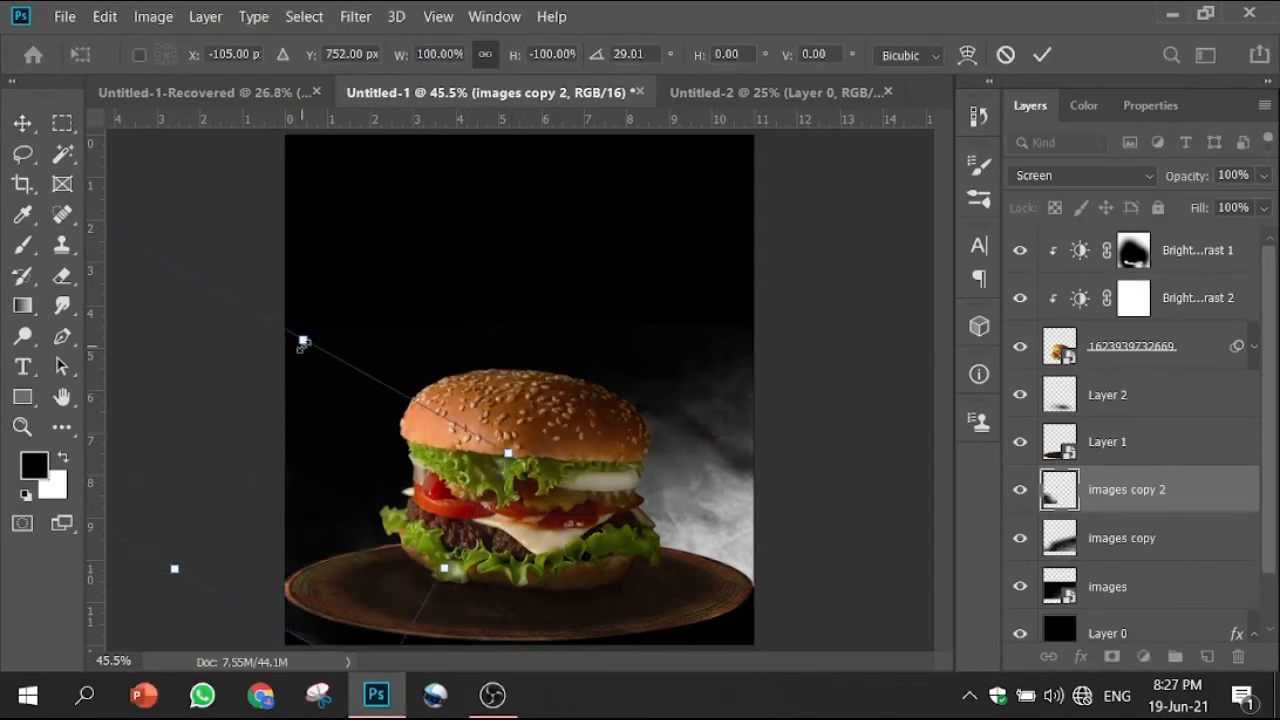
drag(303, 343, 708, 120)
drag(261, 335, 286, 400)
drag(164, 486, 146, 520)
click(1040, 56)
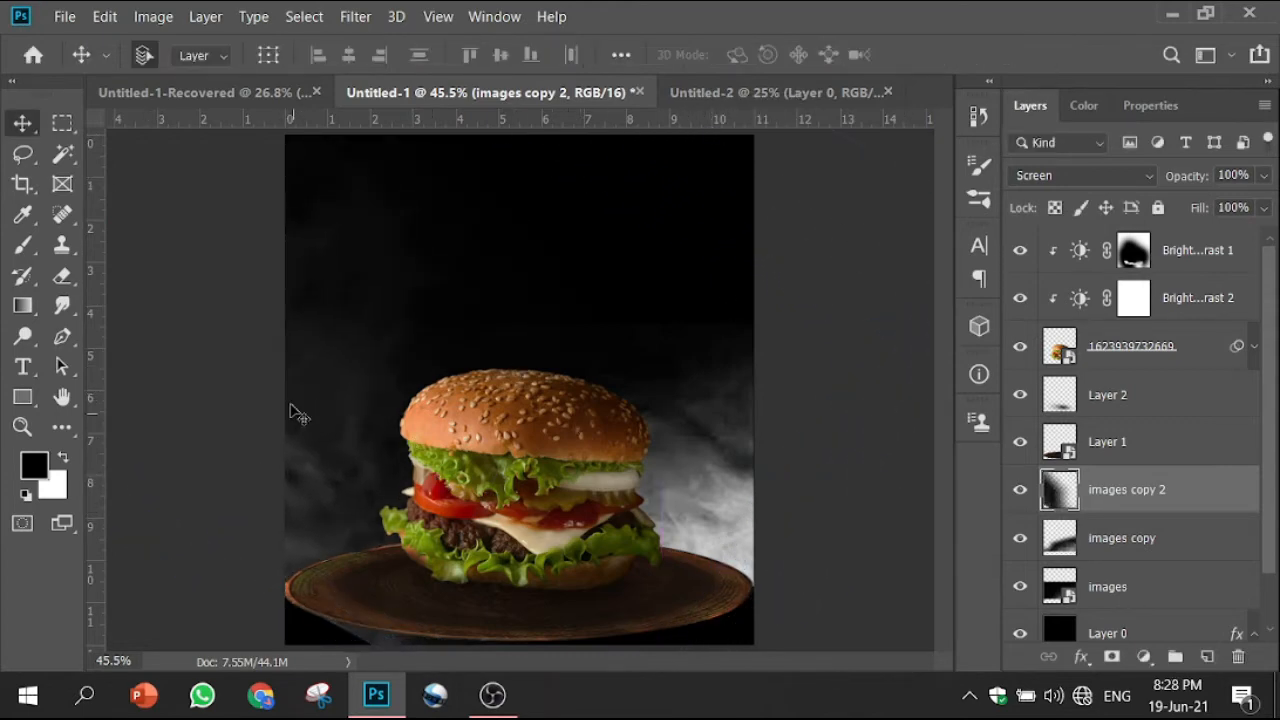
Apply Smart Sharpen to images copy 2 with amount 421%, radius 0.1 px, reduce noise 47% and Lens Blur removal
click(355, 16)
mouse_move(610, 557)
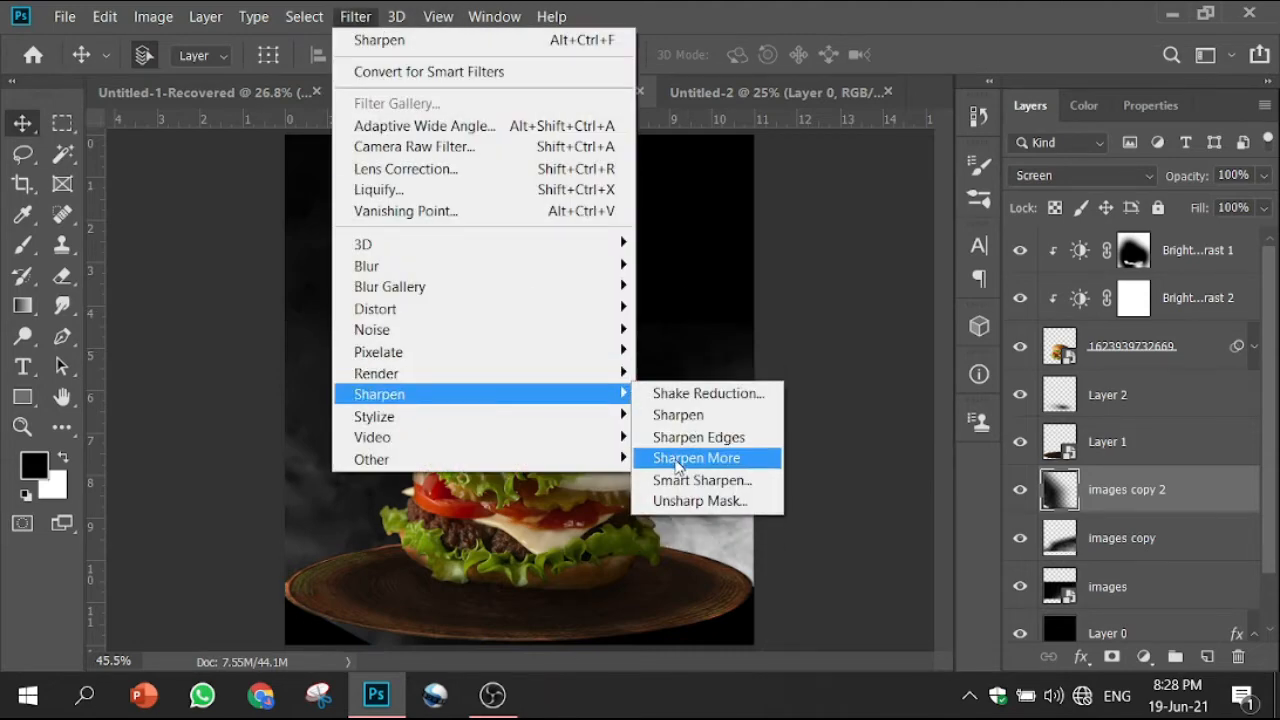
click(683, 481)
click(829, 200)
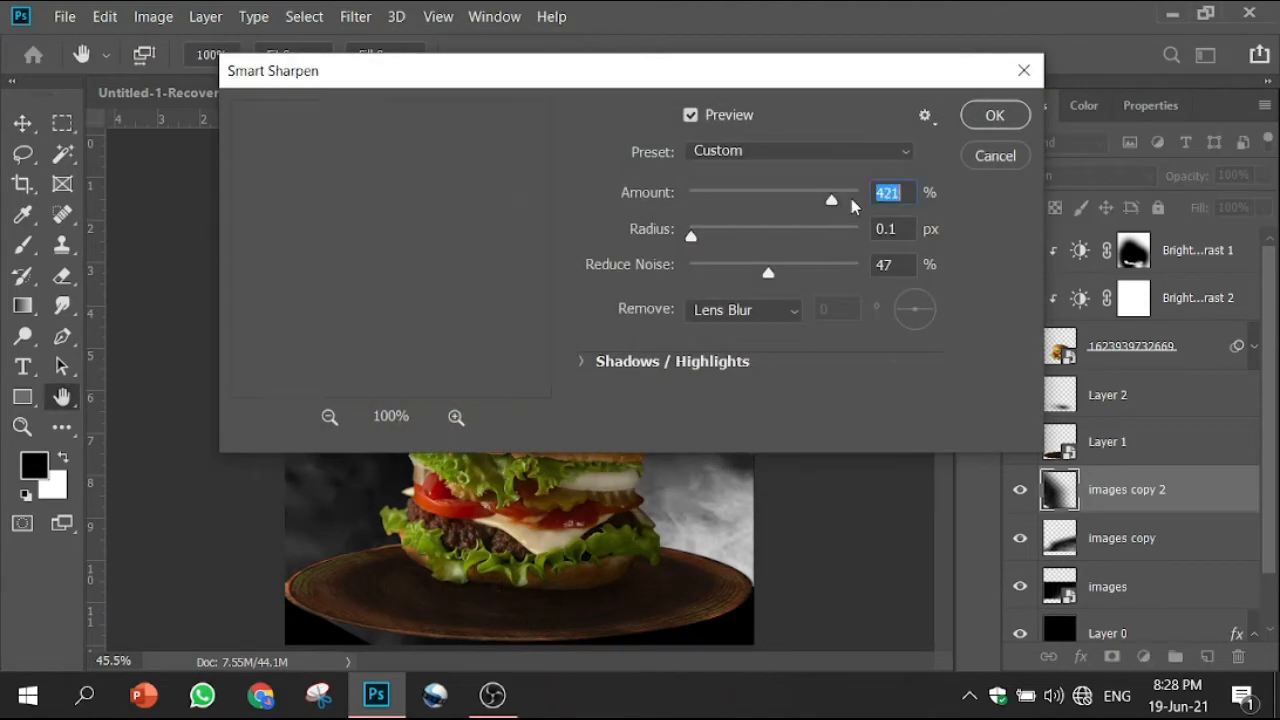
click(976, 115)
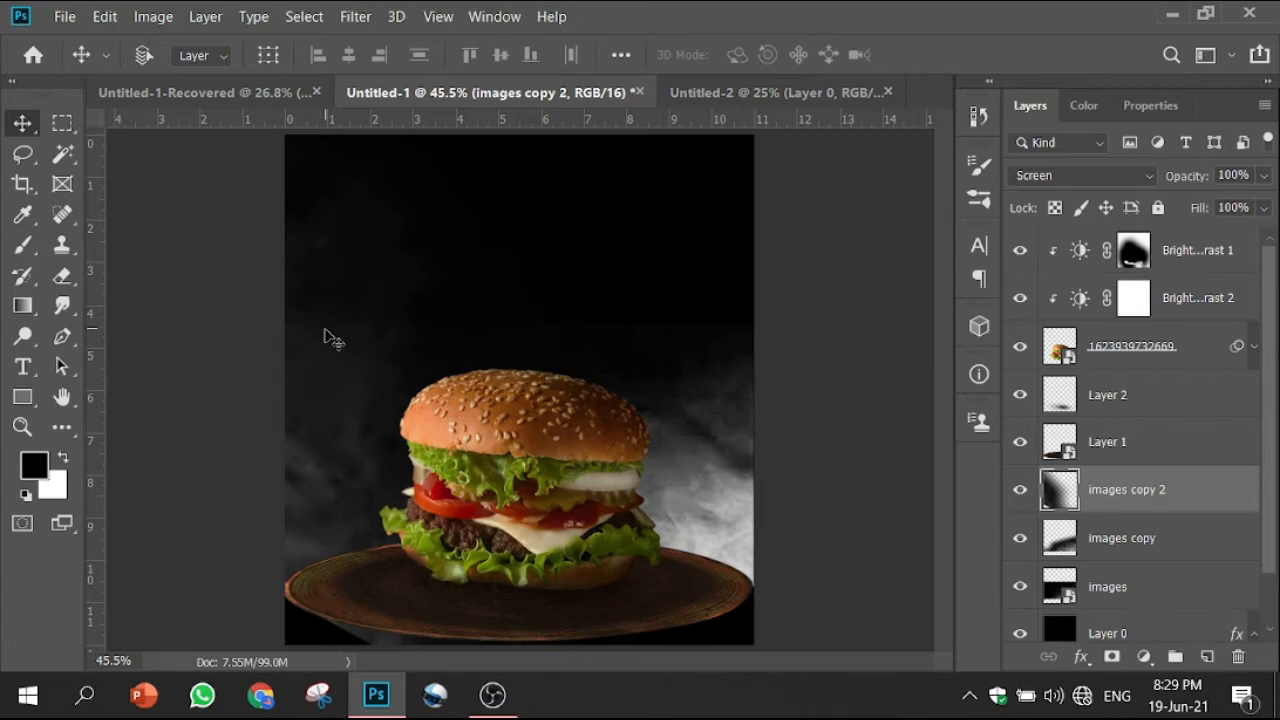
Free-transform images copy 2 again so its smoke fills the area left of the burger more densely
key(ctrl+t)
click(20, 428)
drag(383, 279, 326, 326)
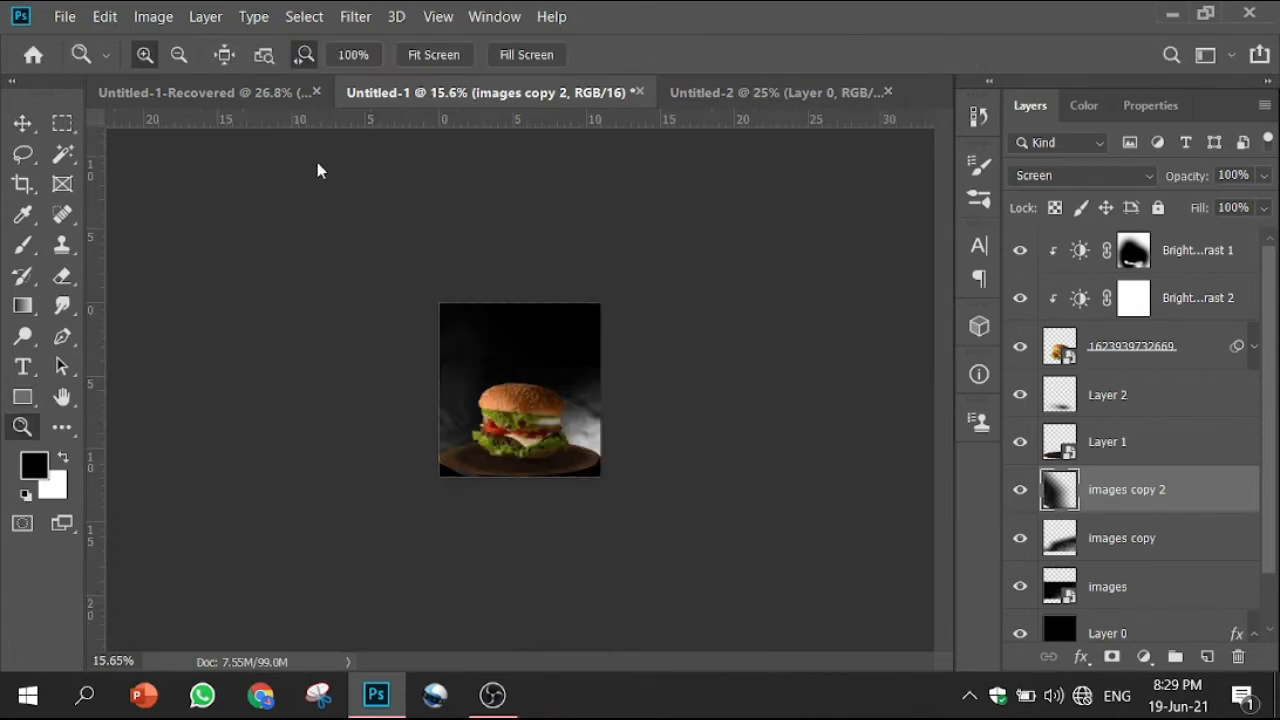
click(105, 16)
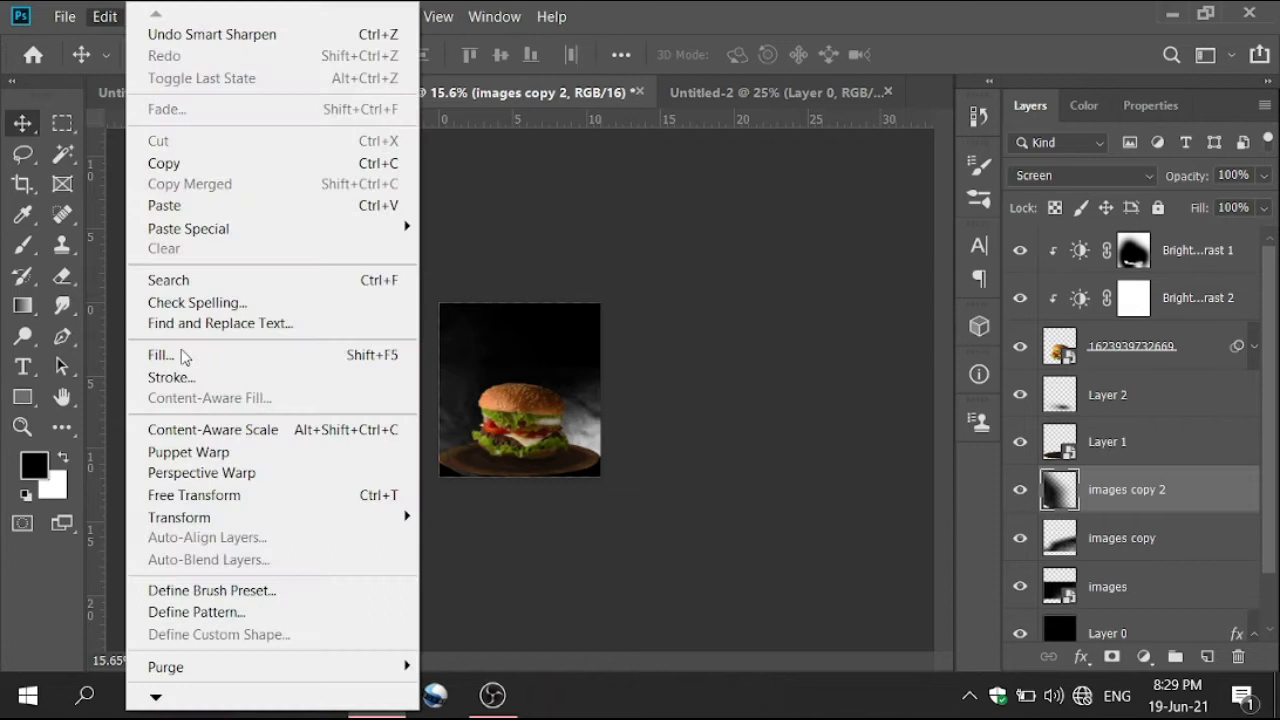
click(190, 491)
drag(208, 131, 351, 249)
drag(457, 400, 455, 410)
drag(351, 271, 363, 278)
click(1042, 55)
Erase the stray smoke of images copy 2 below the log's lower edge with the 413 px soft eraser
click(22, 428)
drag(560, 474, 626, 489)
drag(945, 423, 945, 453)
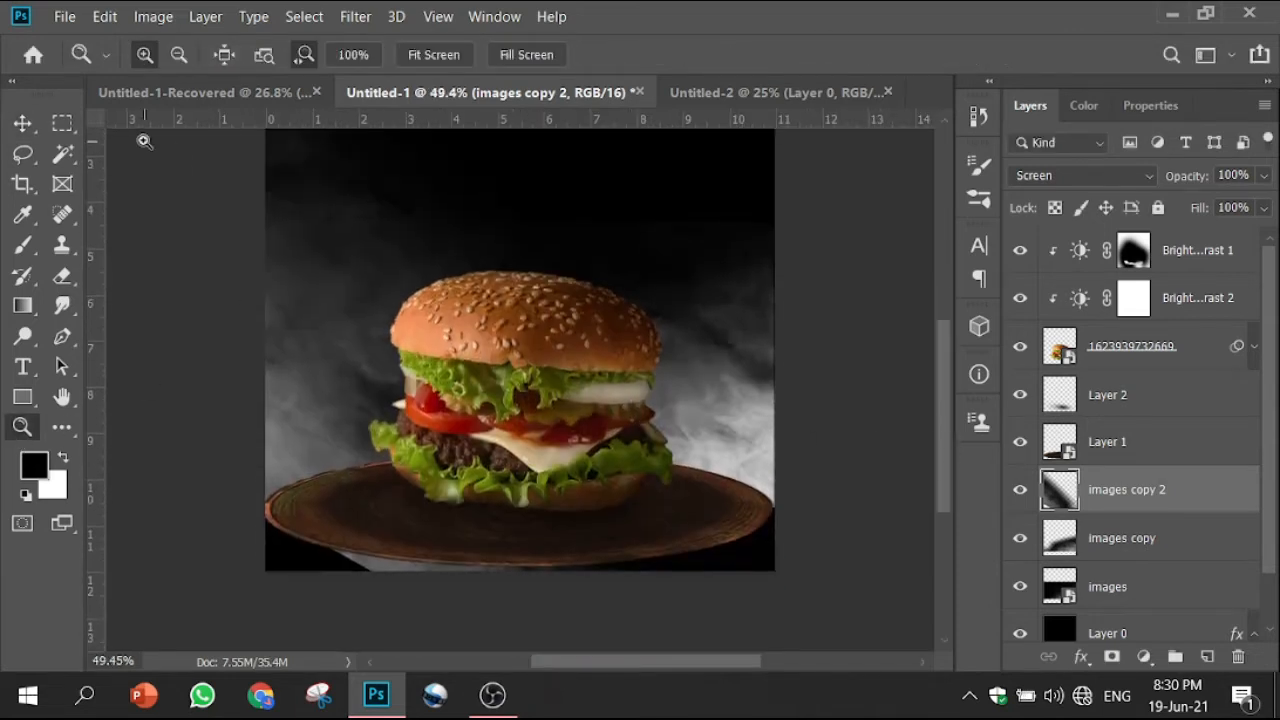
click(62, 276)
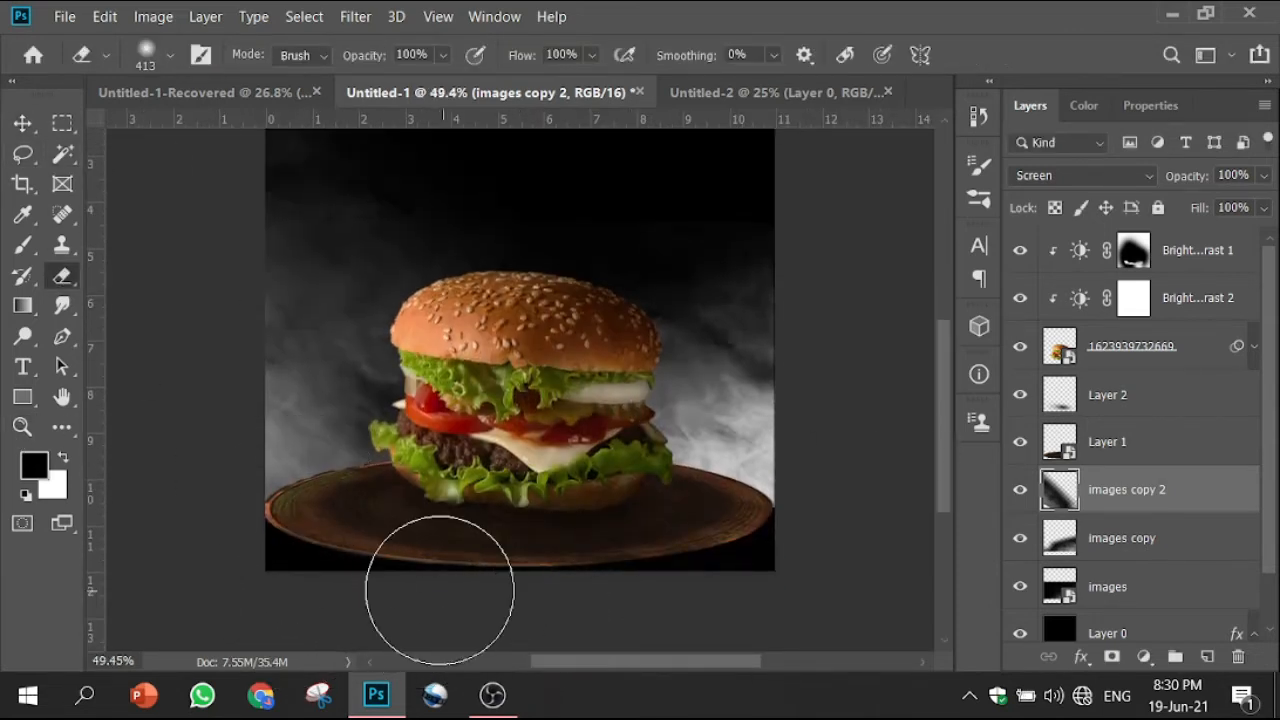
Apply a Gaussian Blur of 3.8 pixels to images copy 2
click(355, 16)
mouse_move(531, 277)
click(671, 351)
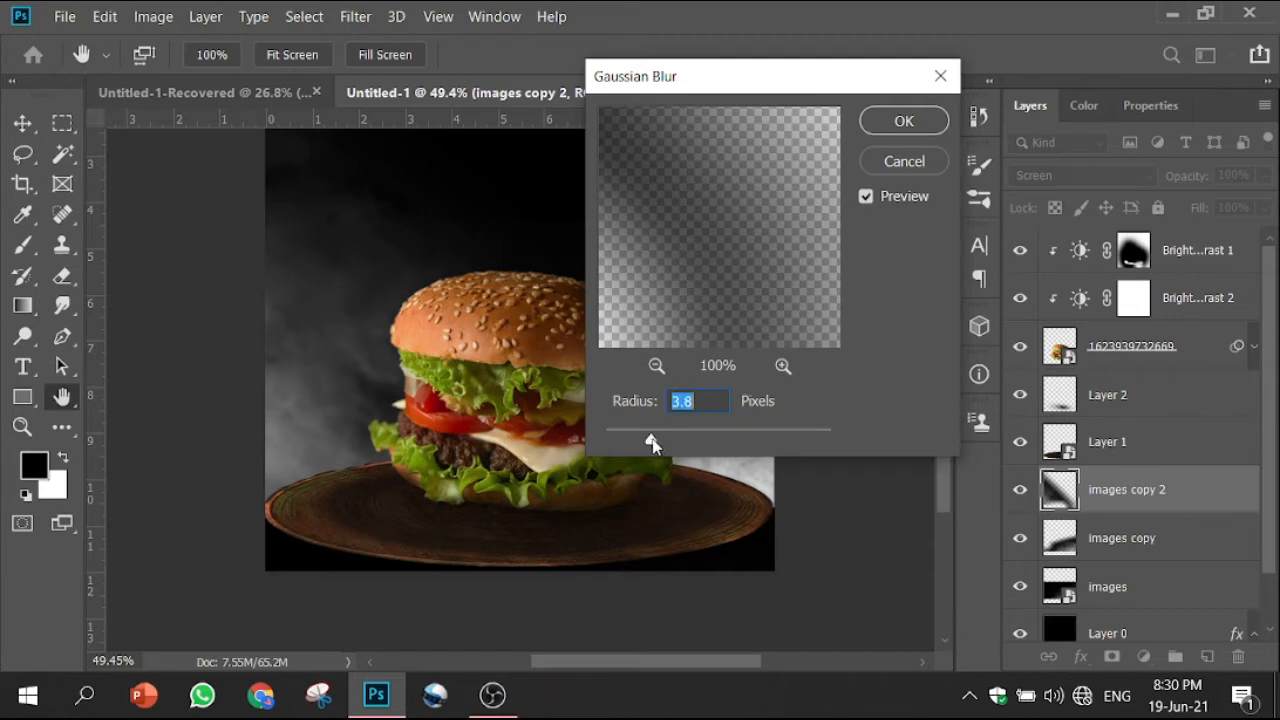
click(911, 121)
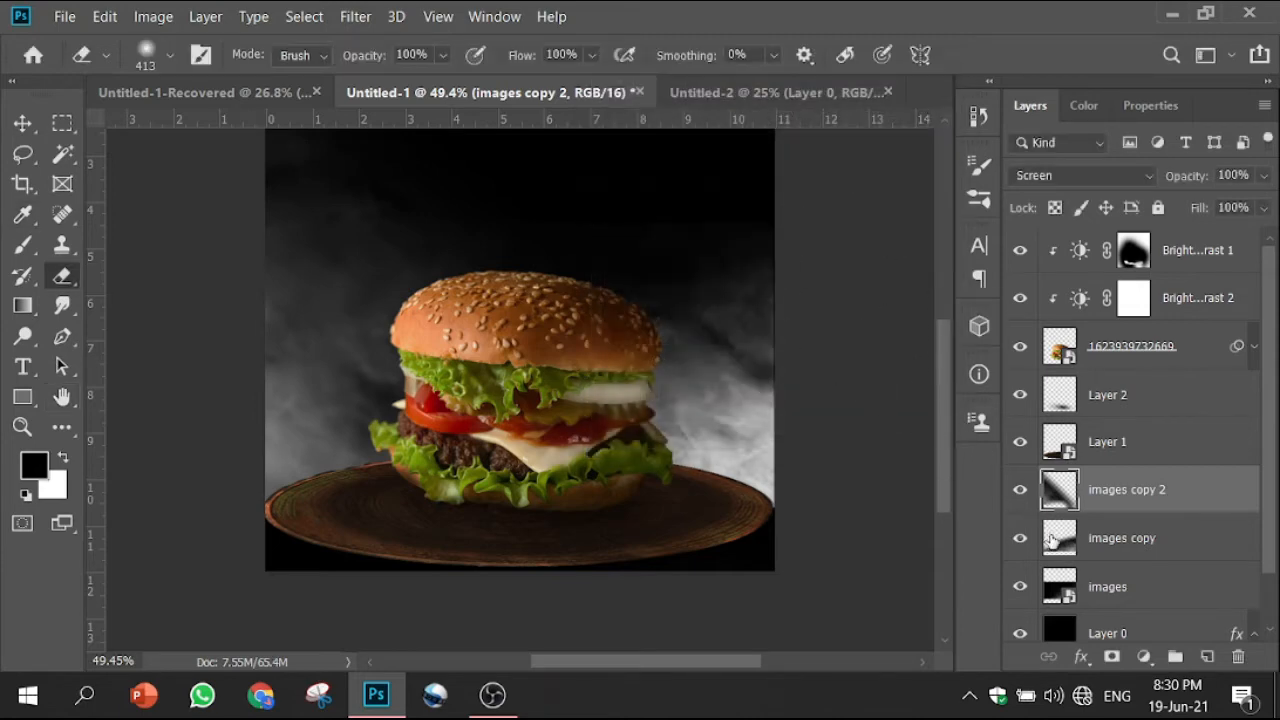
Apply a Gaussian Blur of 5.6 pixels to the images copy smoke layer
click(1052, 541)
click(22, 122)
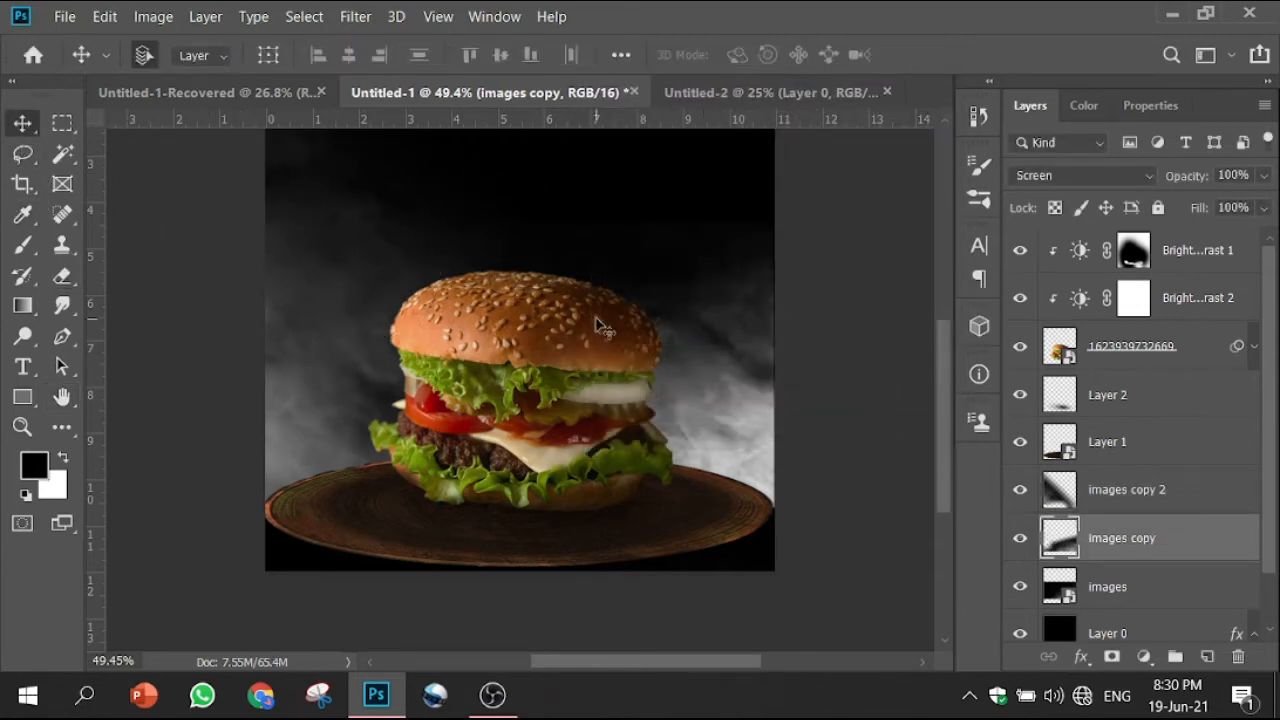
click(1168, 504)
click(1097, 531)
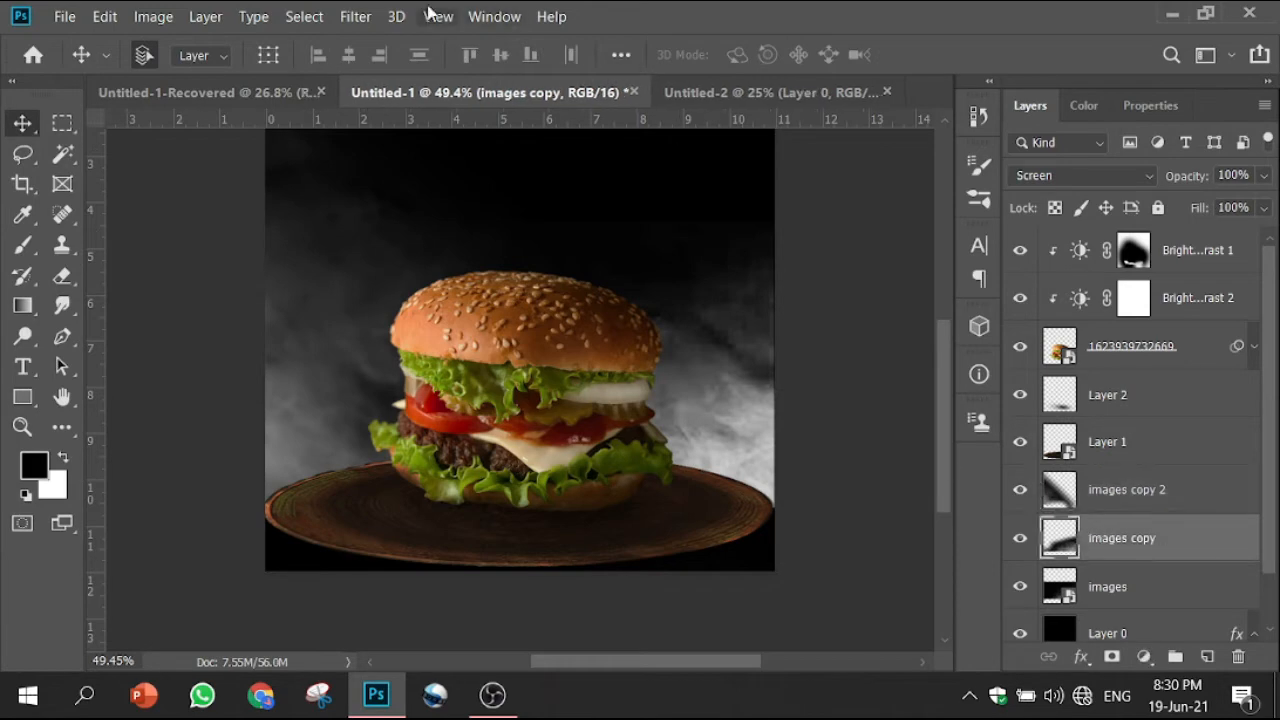
click(356, 16)
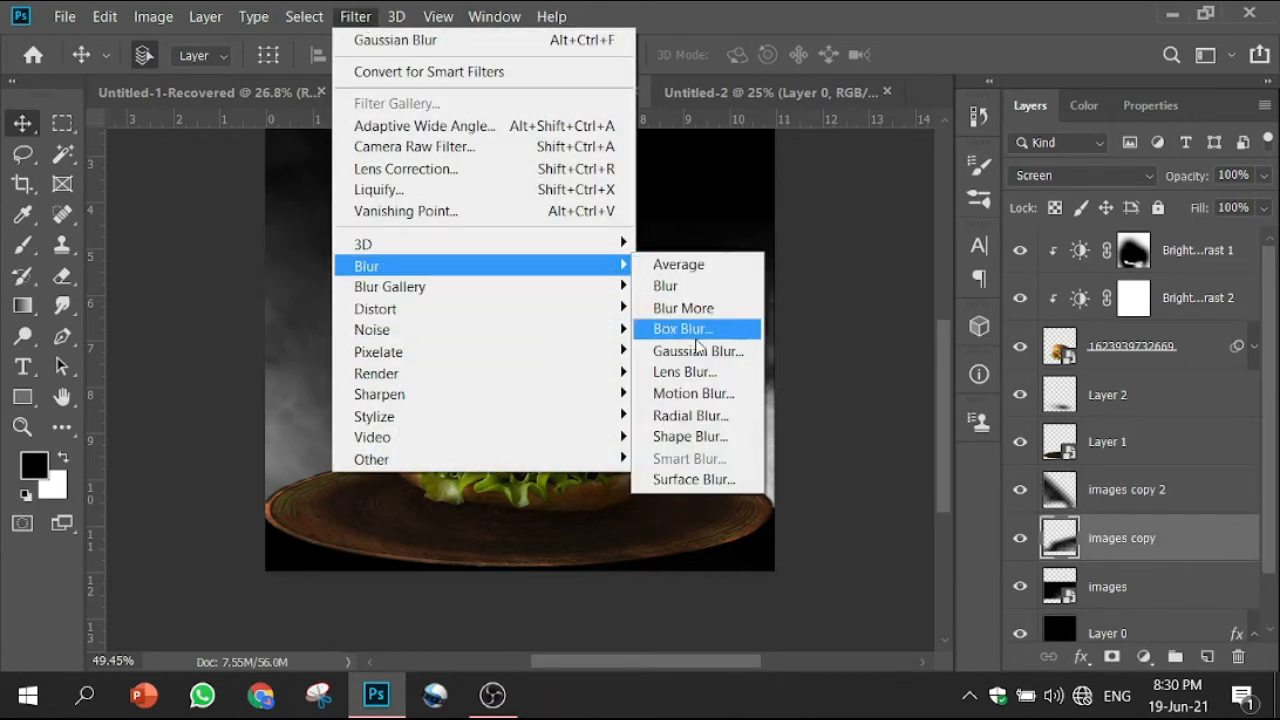
click(694, 354)
drag(651, 437, 634, 440)
drag(763, 76, 1065, 78)
drag(938, 438, 971, 446)
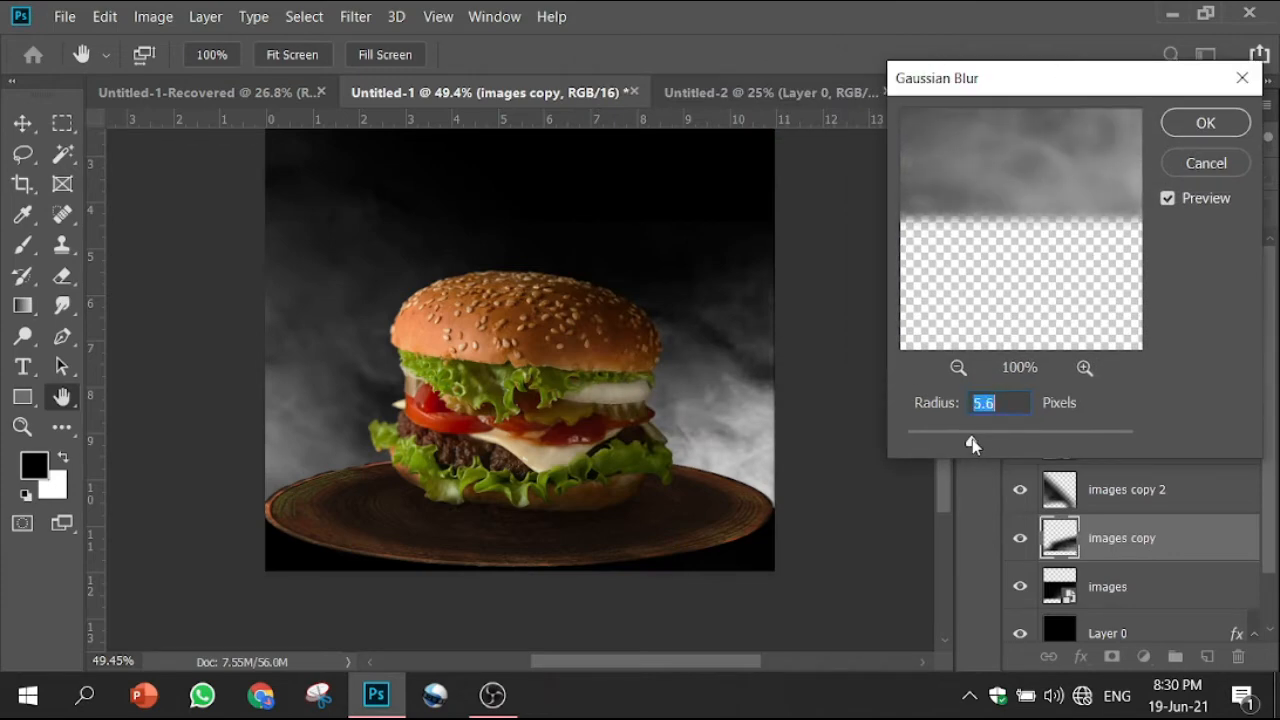
click(1200, 126)
Place the fire-and-sparks photo from the desktop directly above images copy and set its blend mode to Screen
scroll(937, 364, up, 3)
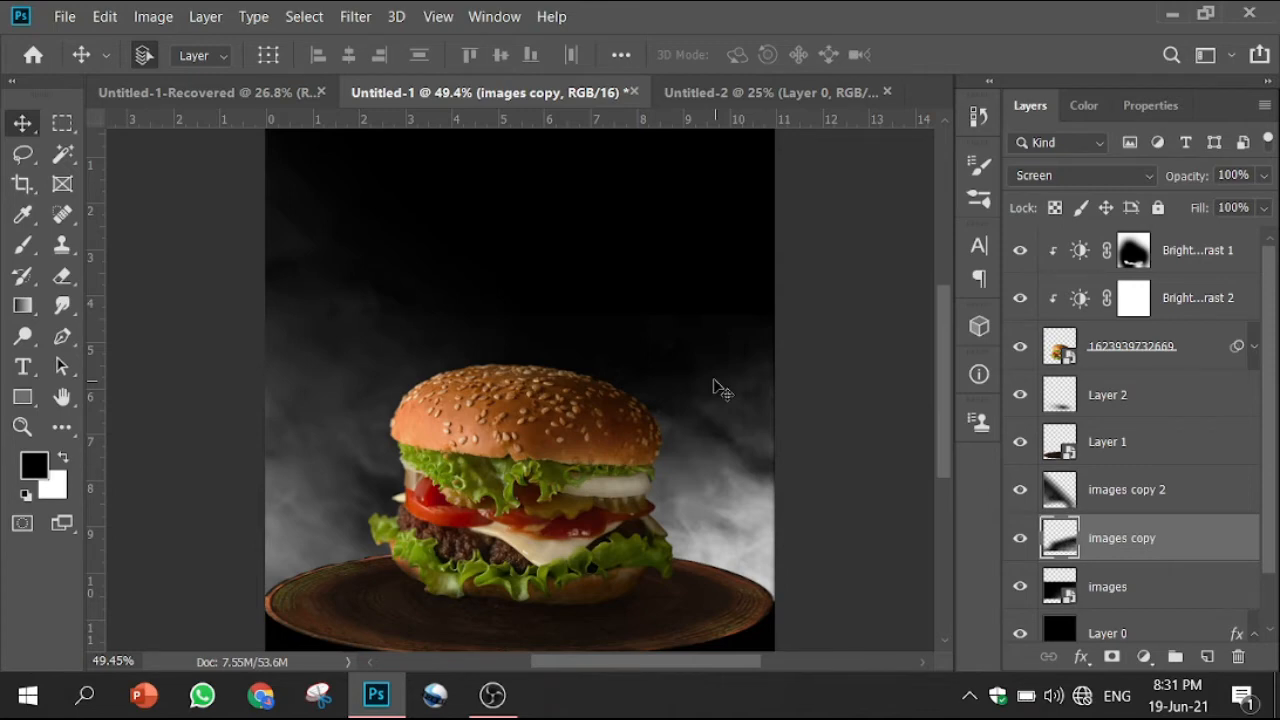
click(1168, 15)
mouse_move(406, 125)
mouse_down()
mouse_move(470, 368)
mouse_move(376, 694)
mouse_move(478, 475)
mouse_move(175, 395)
mouse_up()
drag(945, 447, 457, 378)
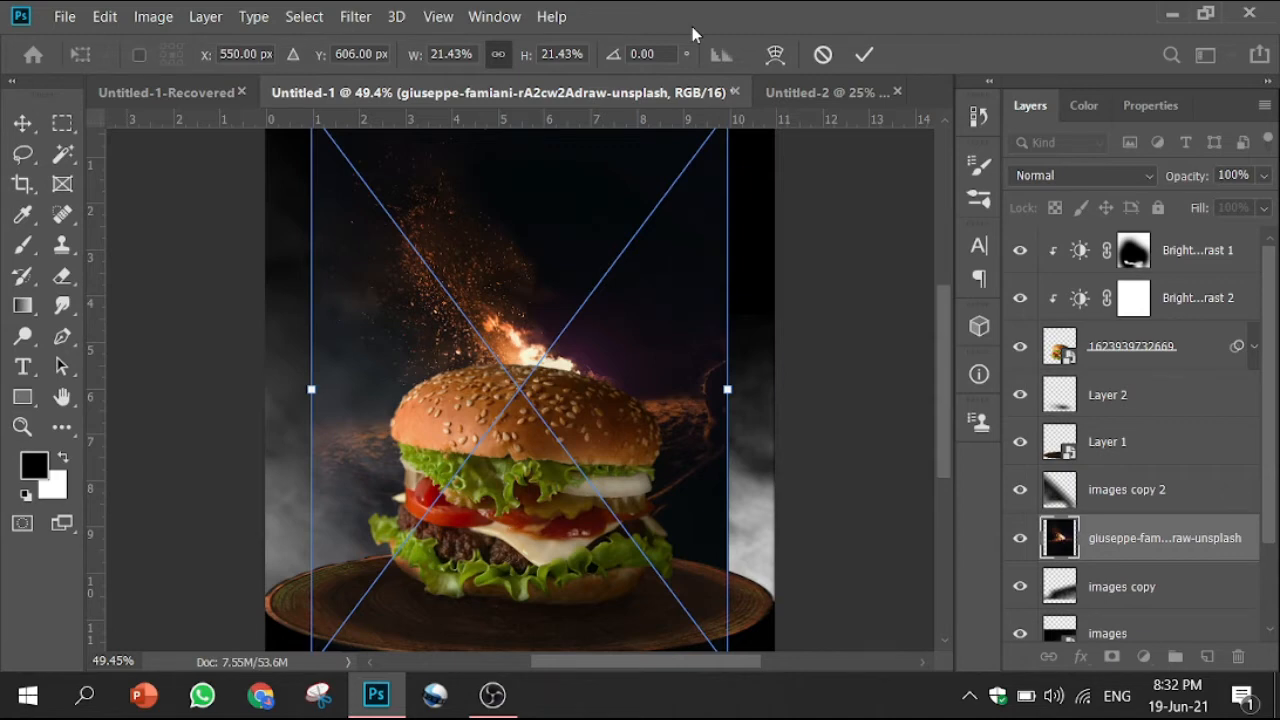
click(863, 56)
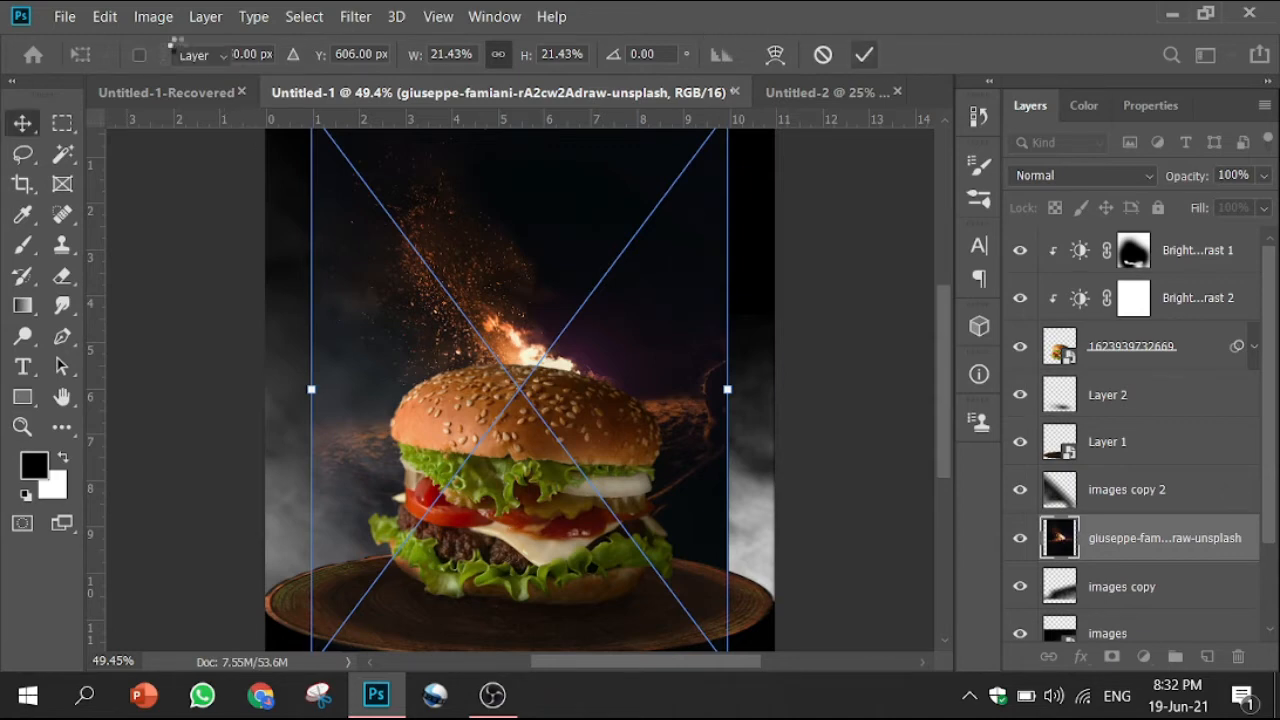
click(104, 17)
click(24, 168)
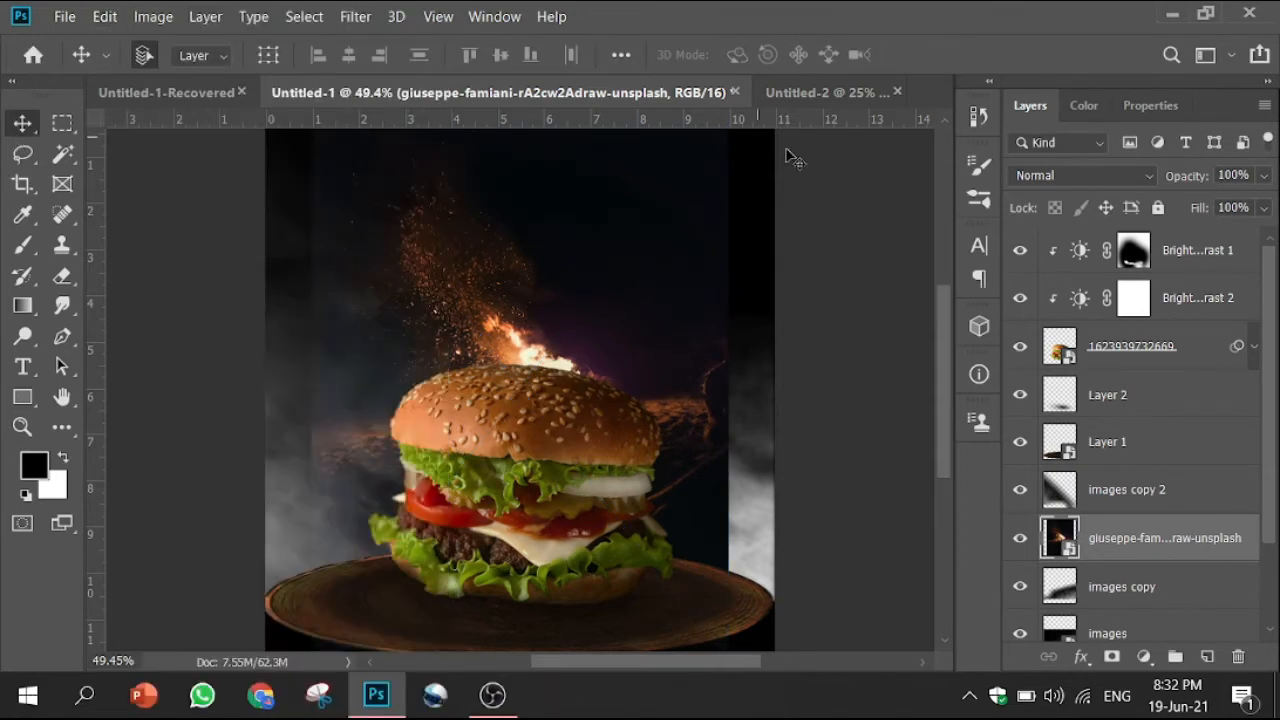
click(1080, 175)
click(1015, 278)
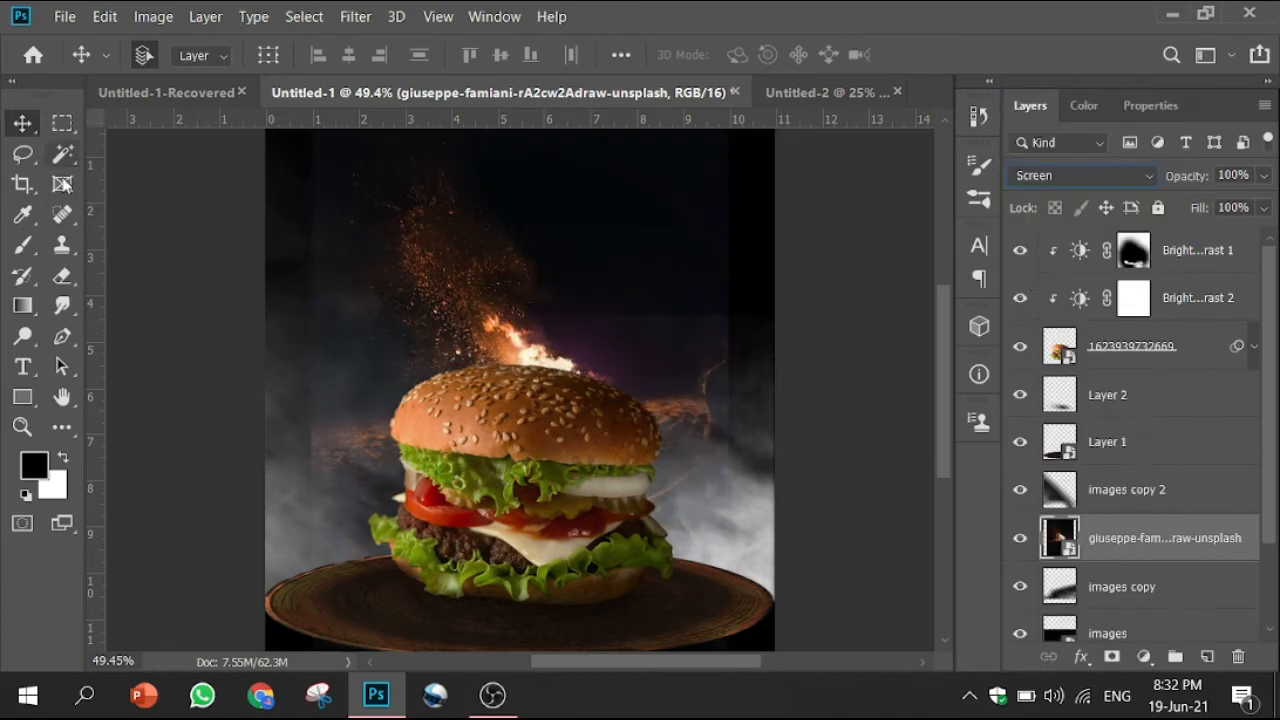
Rasterize the sparks layer and erase its visible borders and background around the flame with the 413 px soft eraser
click(62, 276)
click(634, 229)
click(490, 303)
mouse_move(640, 194)
mouse_down()
mouse_move(673, 194)
mouse_move(696, 295)
mouse_move(756, 368)
mouse_move(703, 275)
mouse_move(632, 277)
mouse_move(745, 440)
mouse_move(761, 417)
mouse_move(482, 617)
mouse_move(341, 518)
mouse_move(249, 169)
mouse_up()
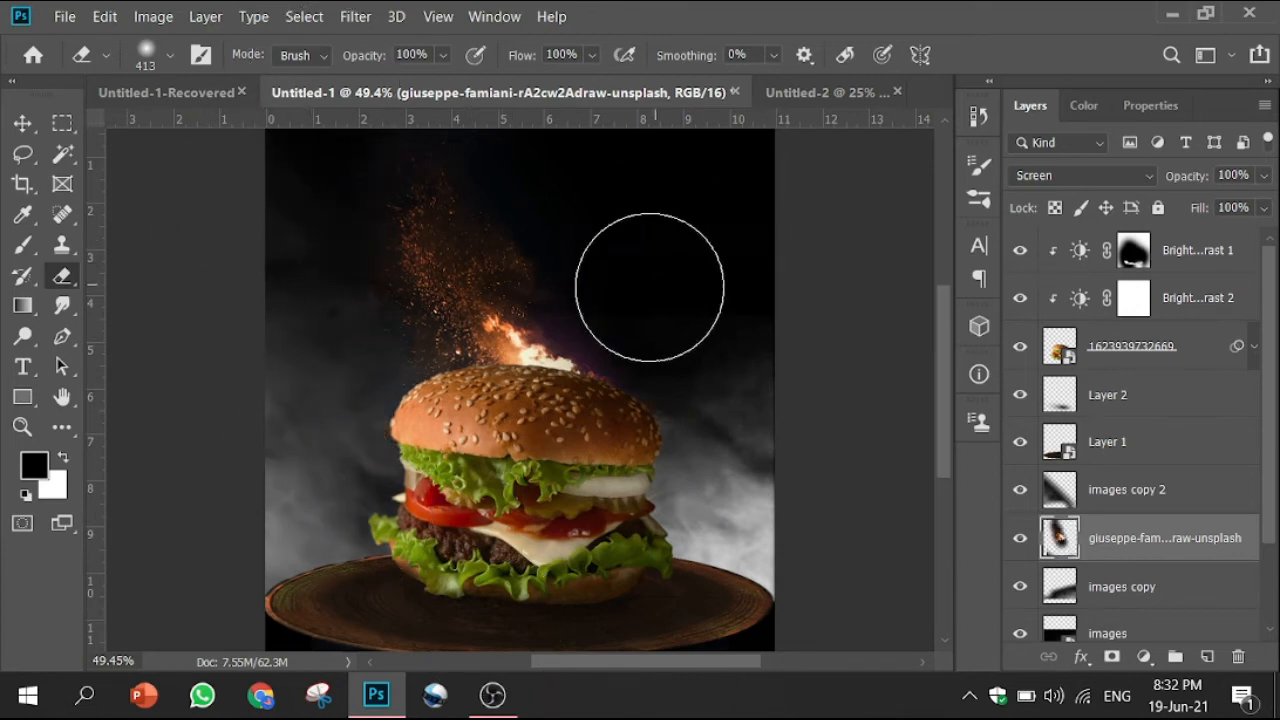
click(644, 302)
click(631, 305)
click(630, 304)
Move the sparks layer down behind the burger's upper left side and erase its leftover upper edge
key(v)
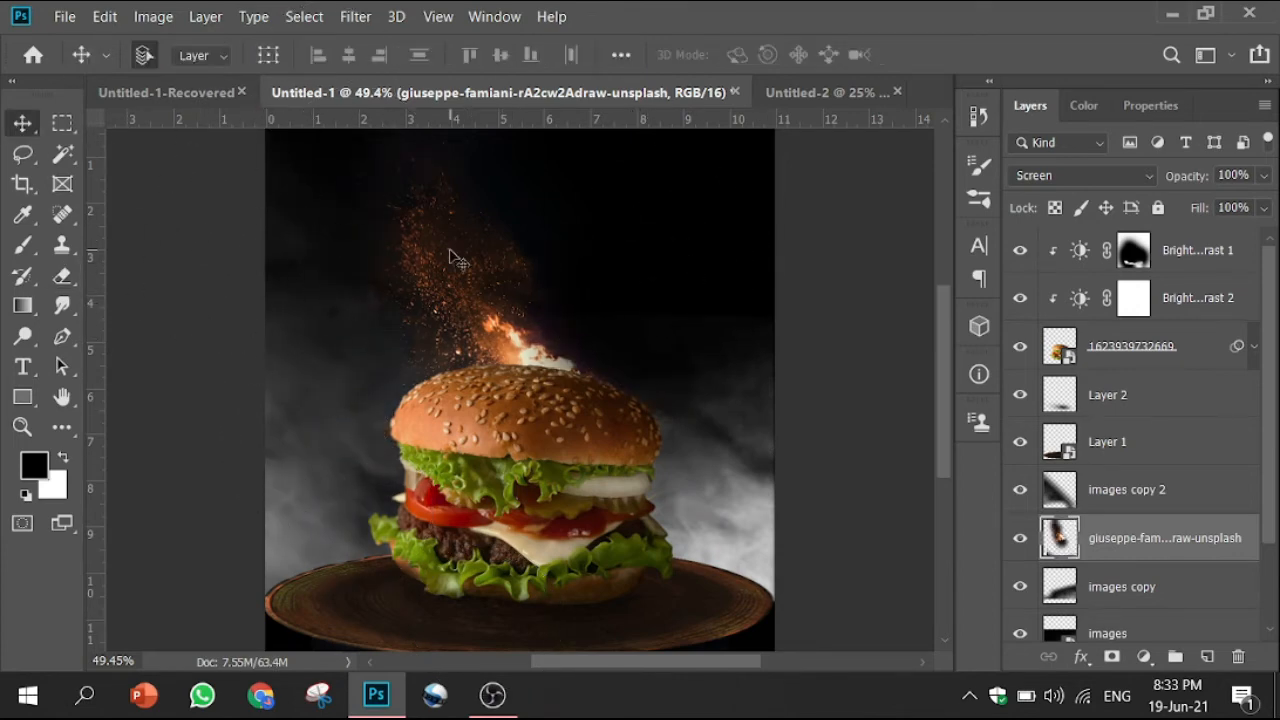
click(414, 290)
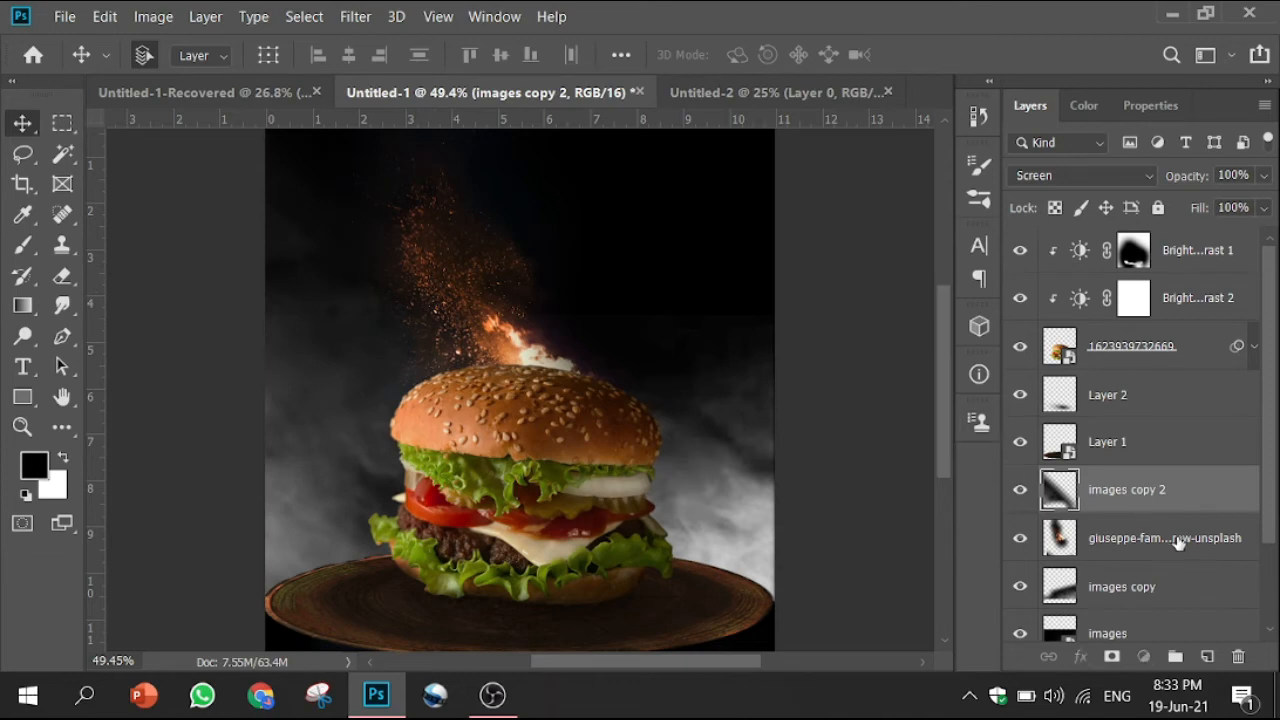
click(1177, 537)
drag(451, 251, 430, 350)
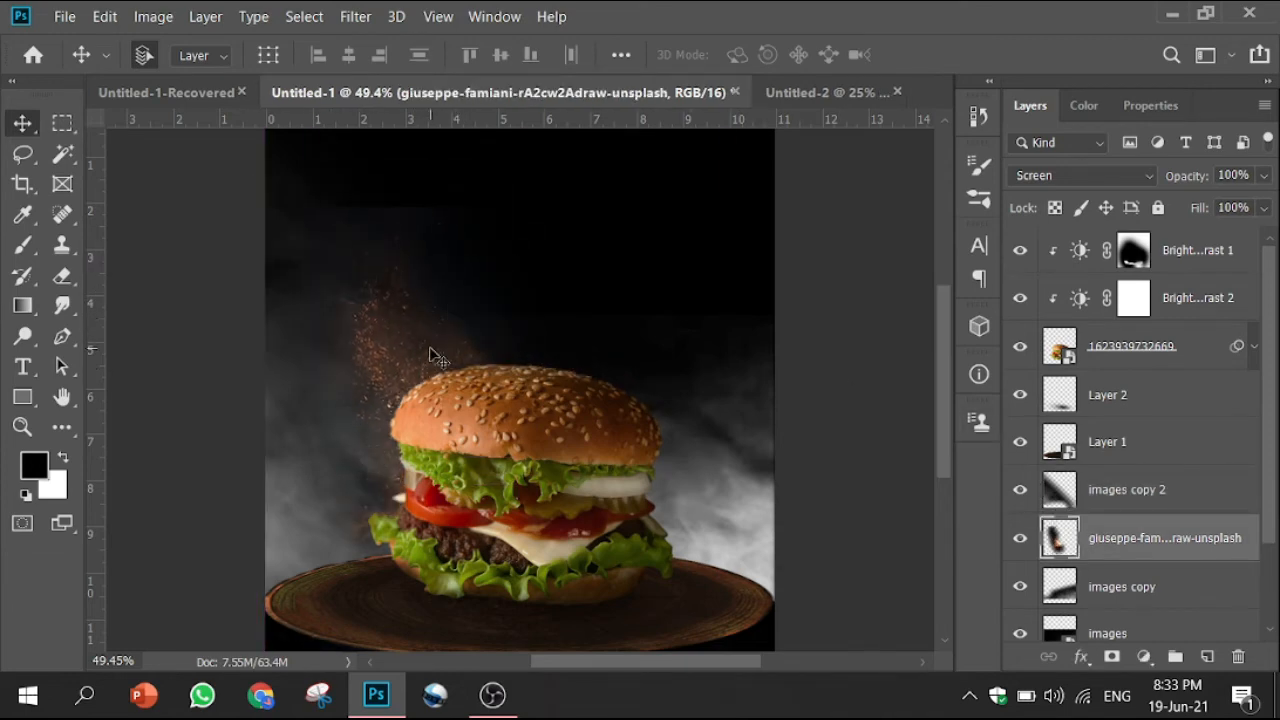
key(e)
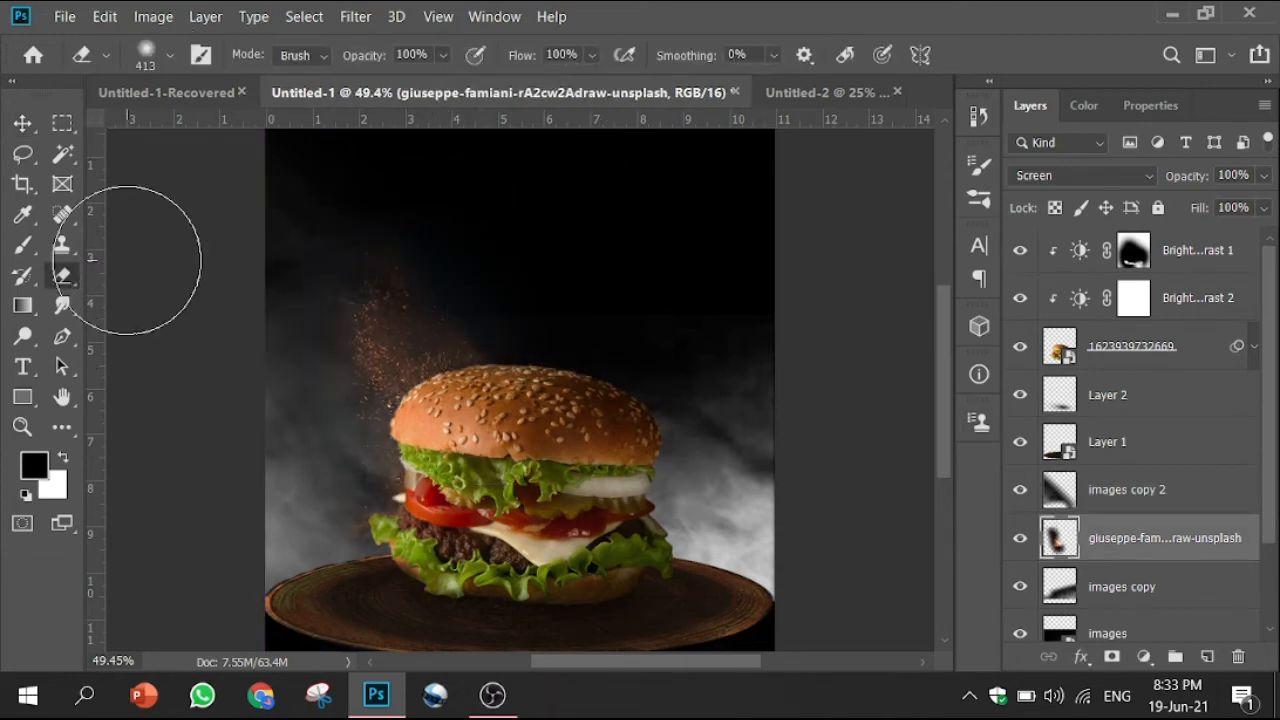
Extend the sparks upward on the burger's left with a 226 px Clone Stamp, sampling the existing sparks beside the bun
click(62, 245)
alt+click(403, 340)
mouse_move(379, 263)
mouse_down()
mouse_move(374, 316)
mouse_move(427, 273)
mouse_move(427, 301)
mouse_move(370, 220)
mouse_up()
key(ctrl+z)
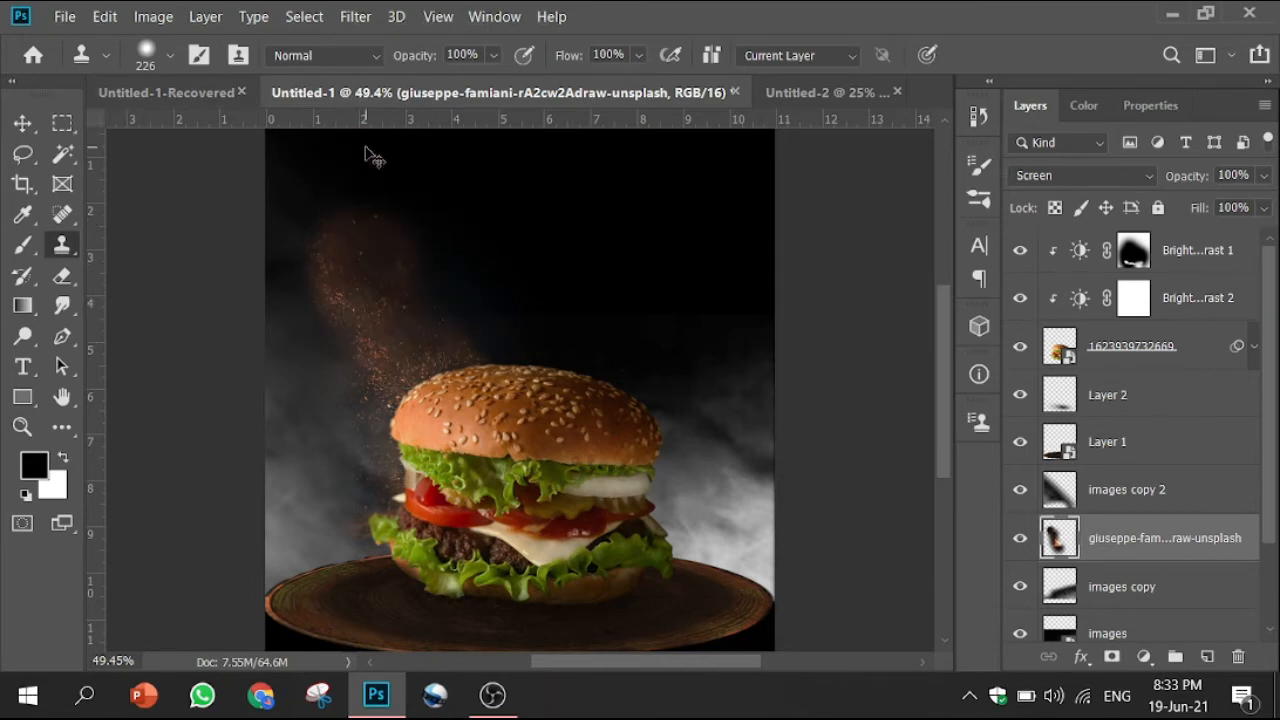
mouse_move(373, 175)
mouse_down()
mouse_move(343, 136)
mouse_move(337, 160)
mouse_up()
key(ctrl+z)
click(367, 211)
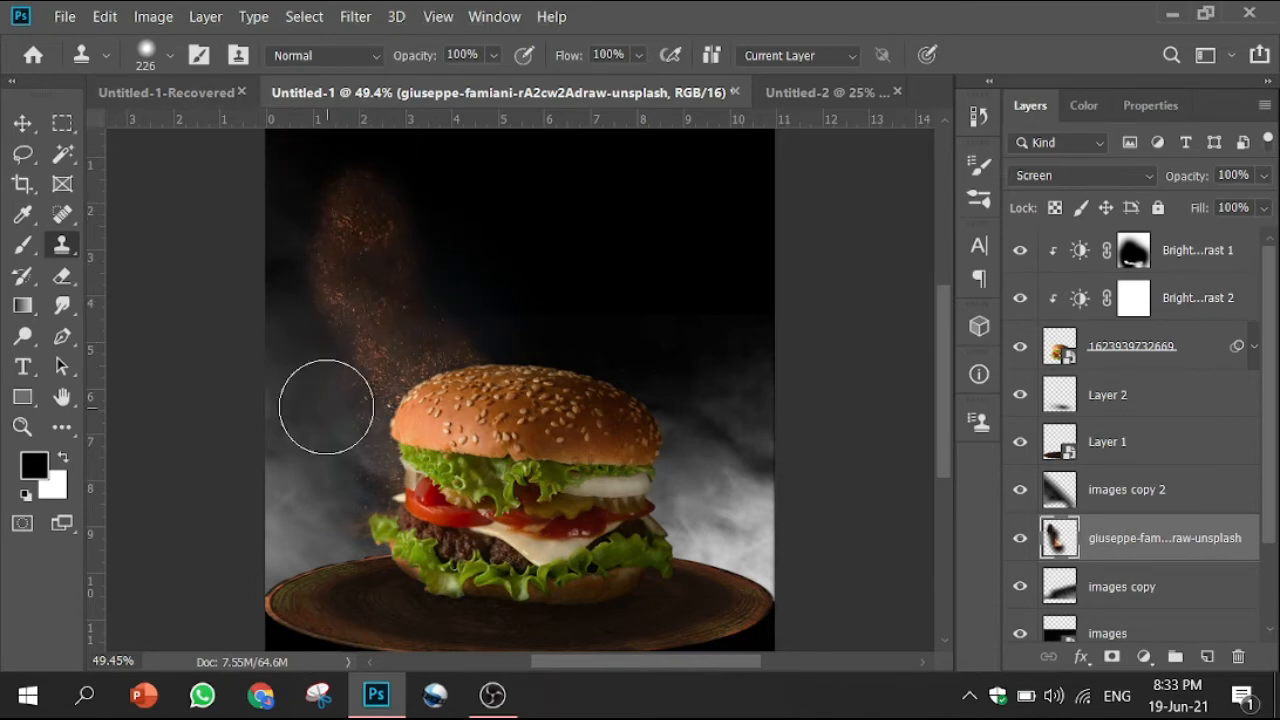
Undo the latest Clone Stamp strokes at the upper end of the sparks
key(ctrl+z)
click(452, 207)
key(ctrl+z)
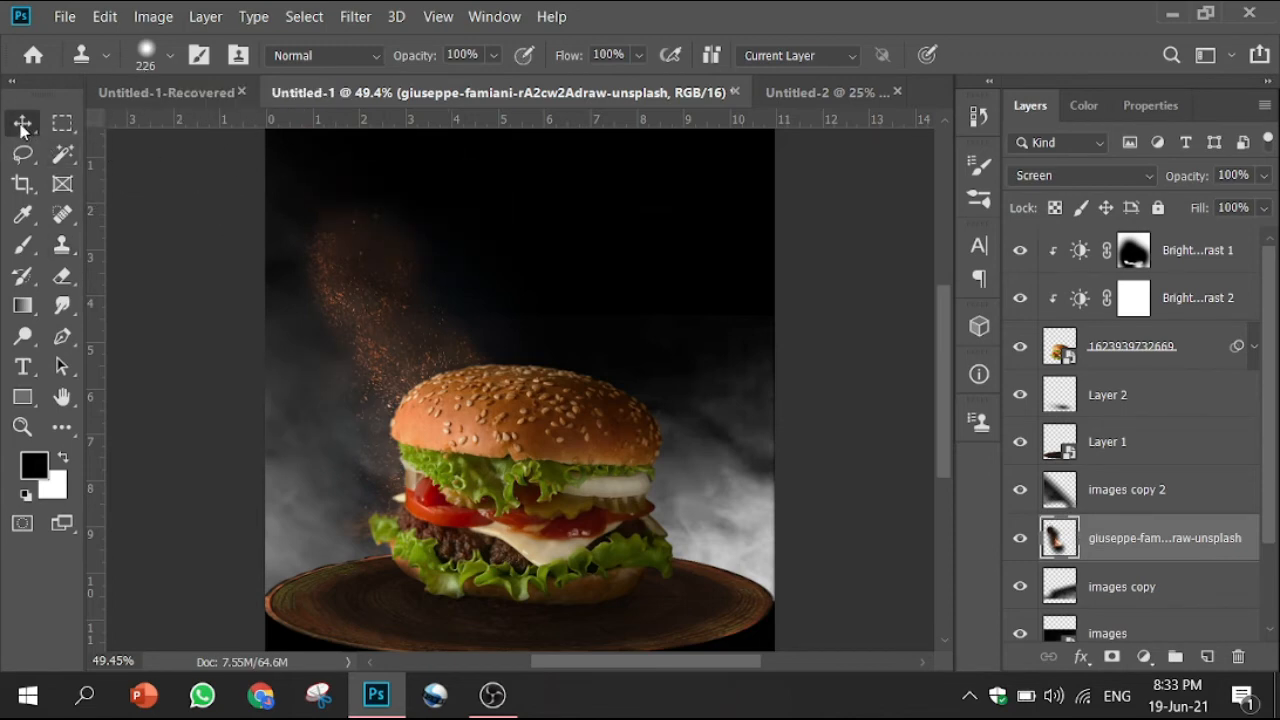
Lock the images copy 2 smoke layer completely so that the sparks beneath it can be moved on the canvas
click(22, 123)
mouse_move(362, 322)
mouse_down()
mouse_move(484, 322)
mouse_move(460, 322)
mouse_up()
key(ctrl+z)
click(437, 326)
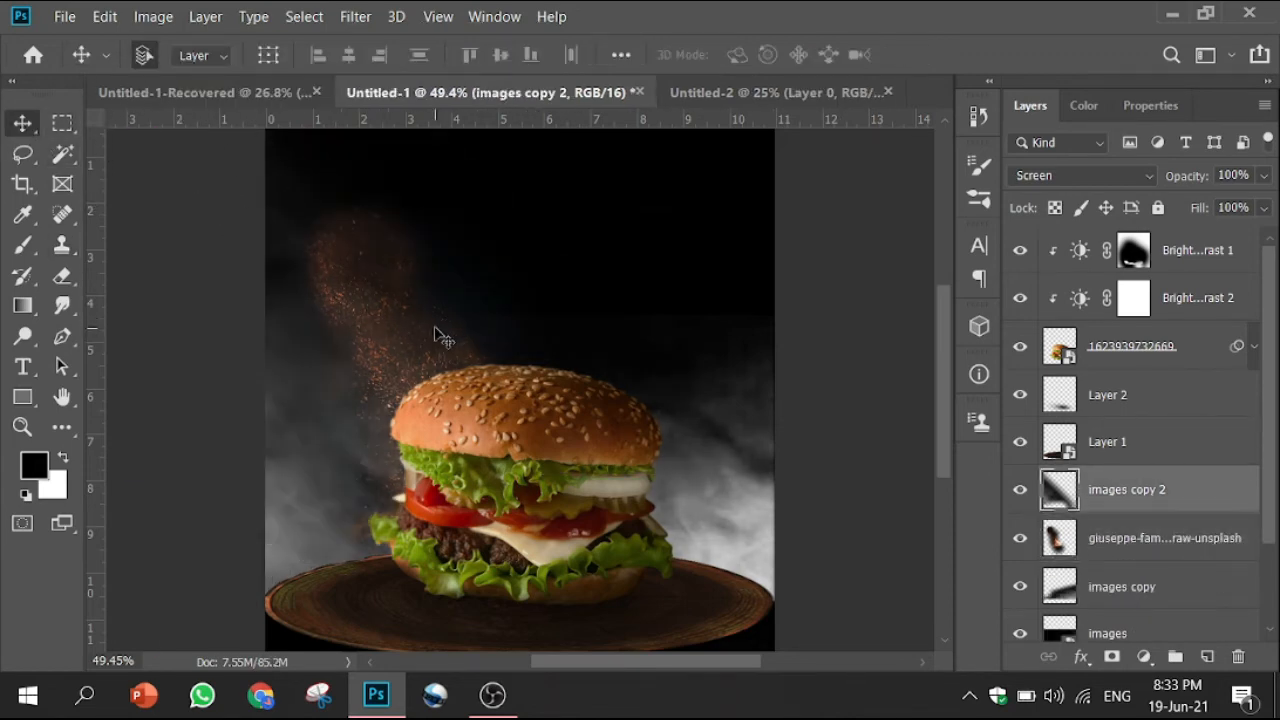
click(1158, 208)
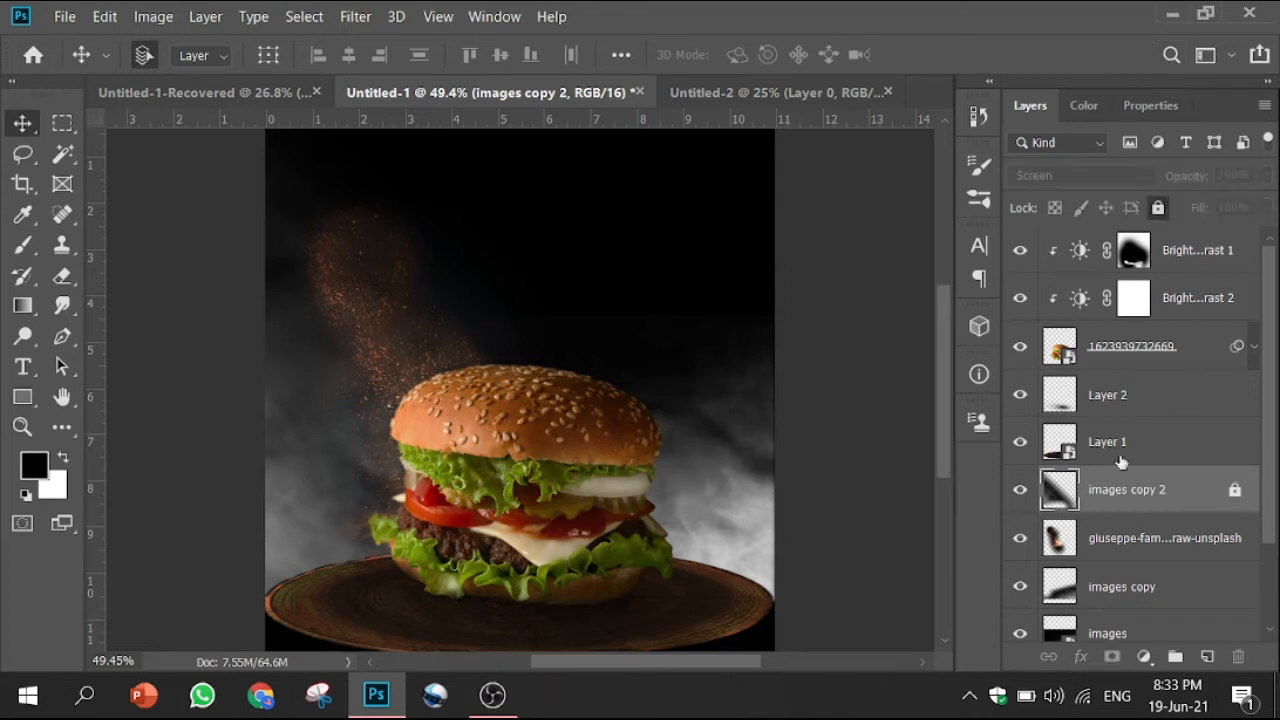
Duplicate the sparks layer, flip the copy horizontally and move it behind the burger's upper right side
click(1075, 549)
drag(430, 308, 504, 304)
key(ctrl+z)
drag(1148, 546, 1207, 657)
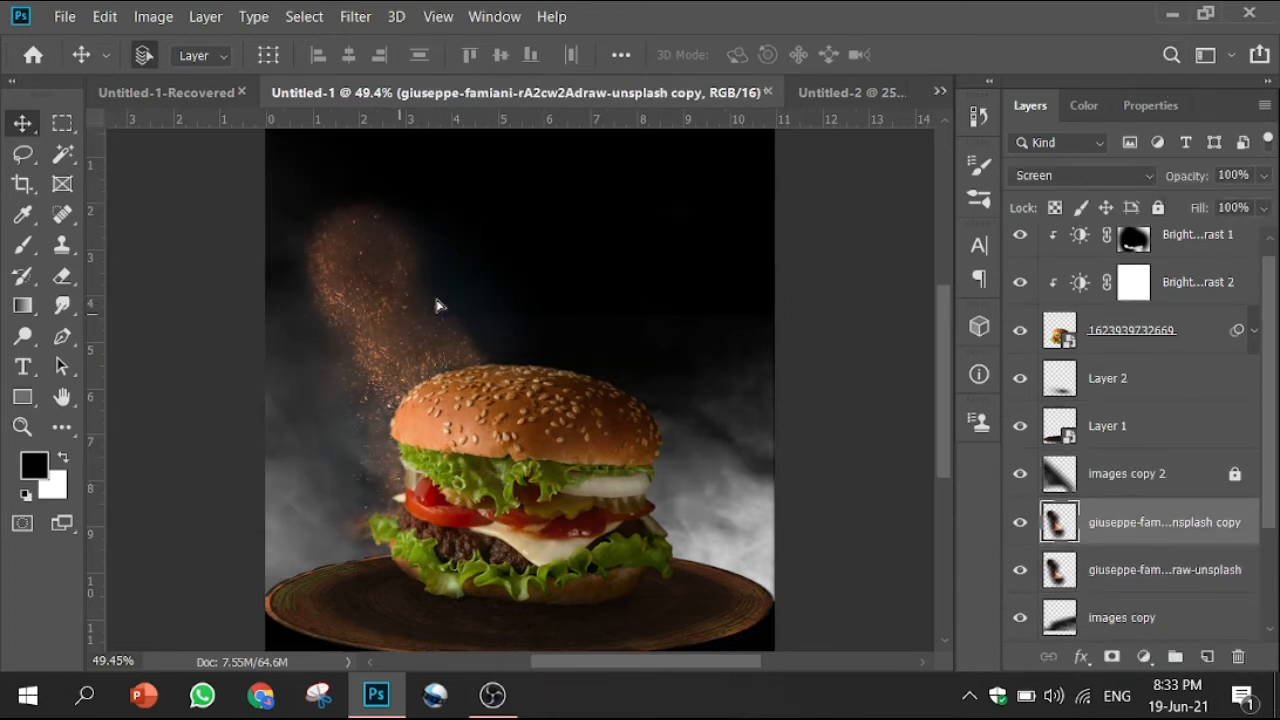
drag(437, 303, 543, 320)
click(108, 18)
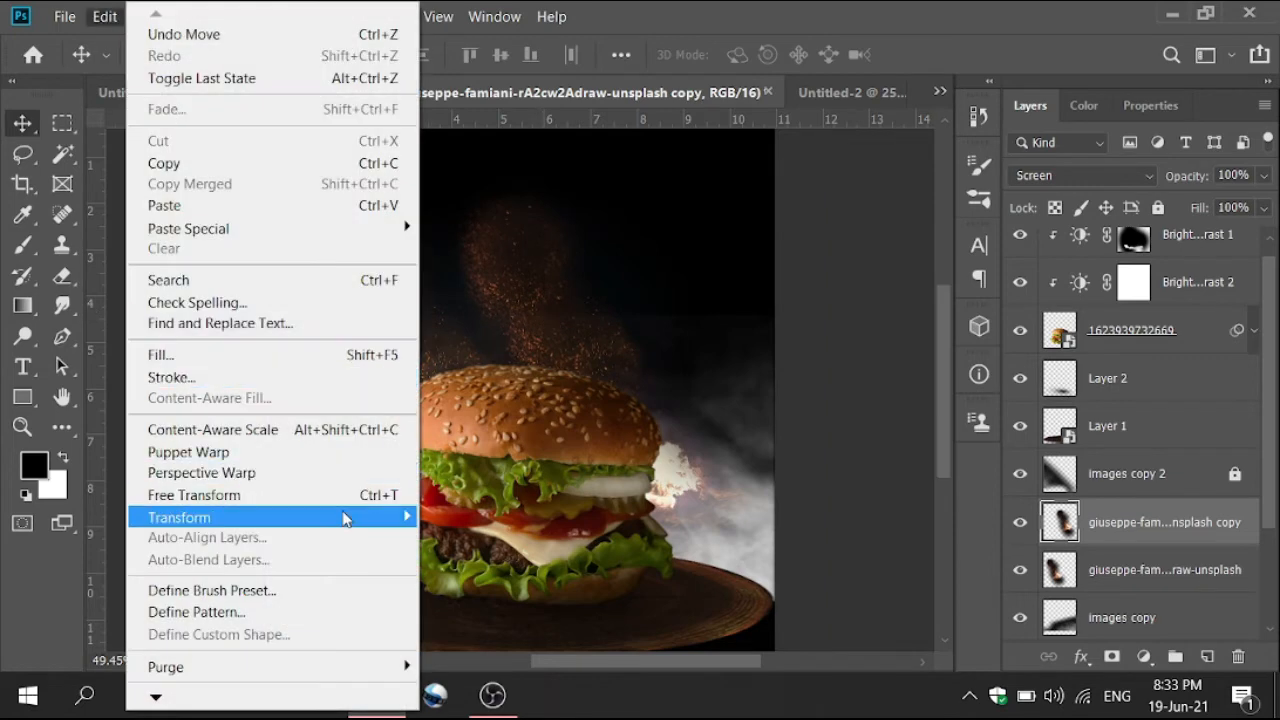
mouse_move(343, 517)
click(480, 487)
drag(614, 357, 586, 357)
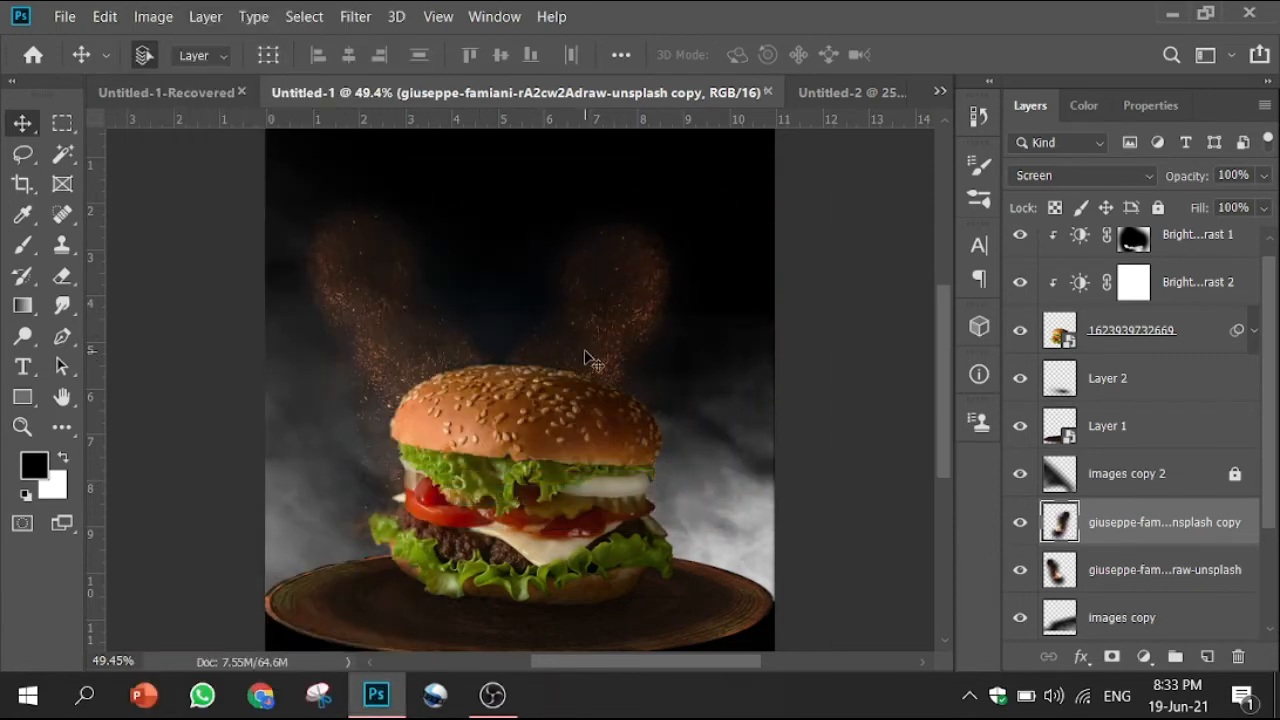
Rotate the flipped sparks copy by -39.40° with Free Transform and place it above the bun beside the original sparks
click(105, 16)
click(302, 499)
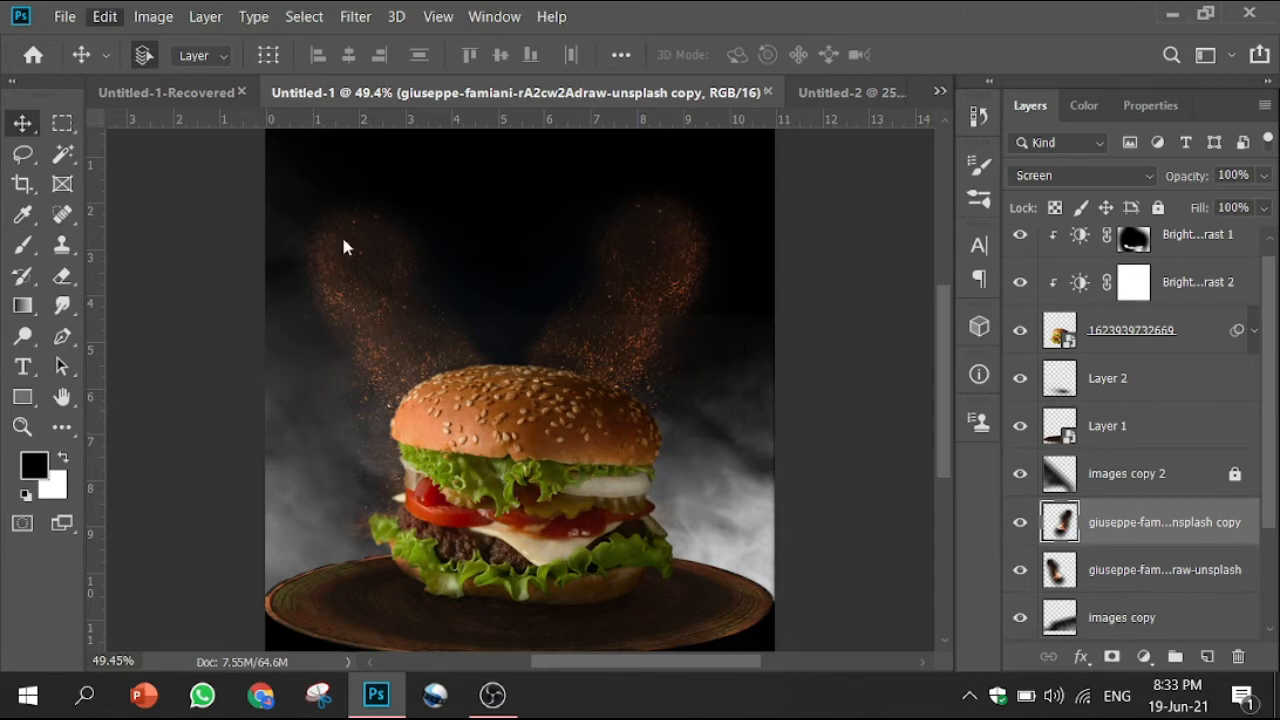
key(ctrl+t)
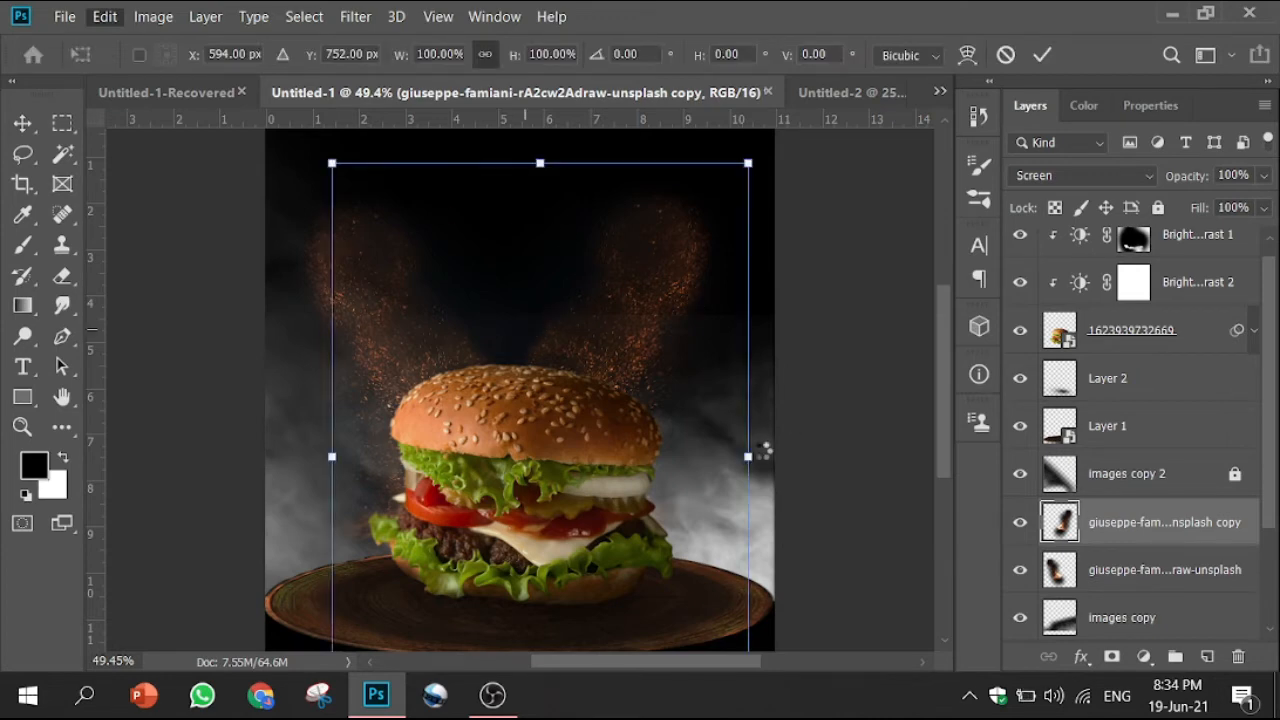
drag(764, 412, 761, 407)
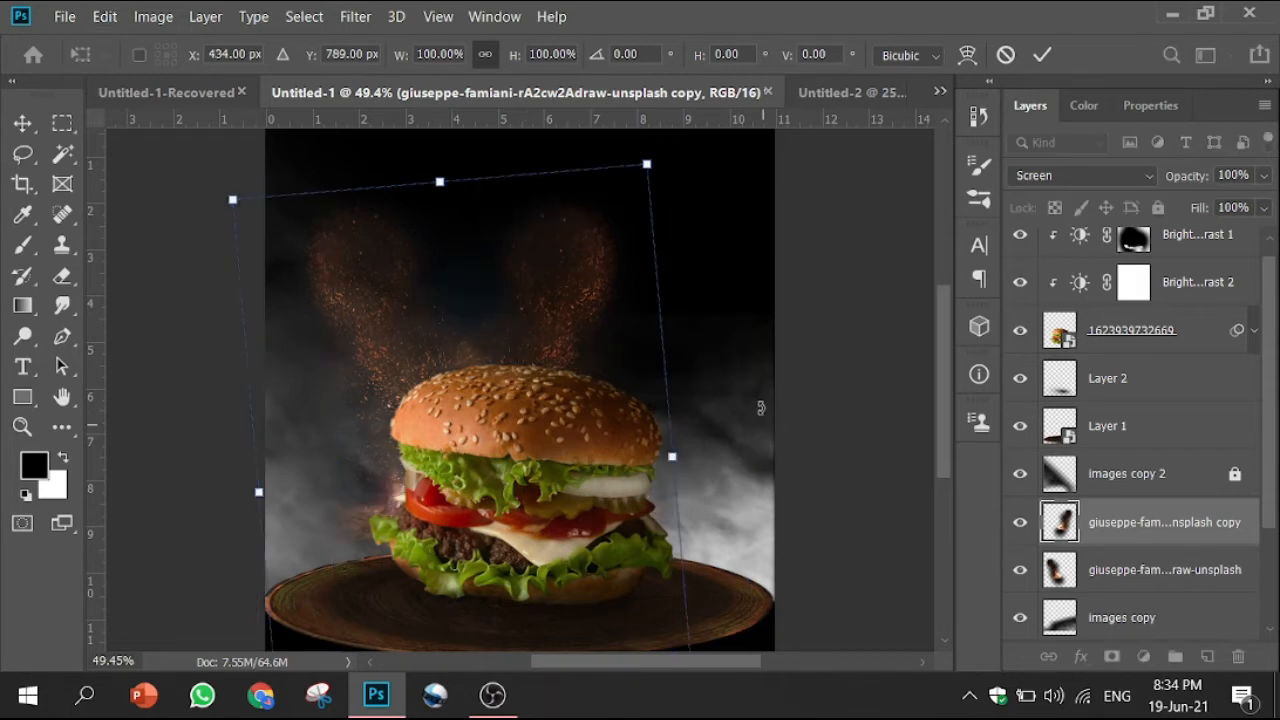
drag(569, 288, 603, 297)
drag(731, 320, 594, 261)
click(1042, 57)
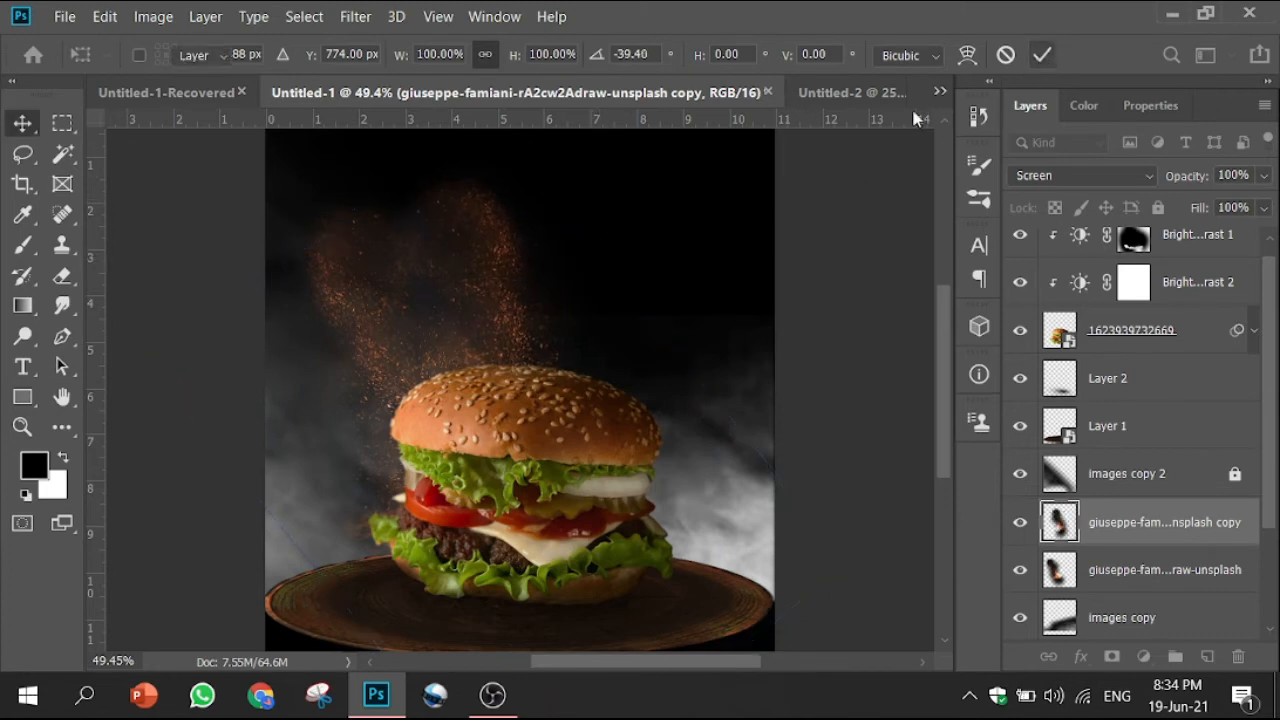
Duplicate the first sparks copy and move the new copy to the burger's right side
ctrl+click(1146, 570)
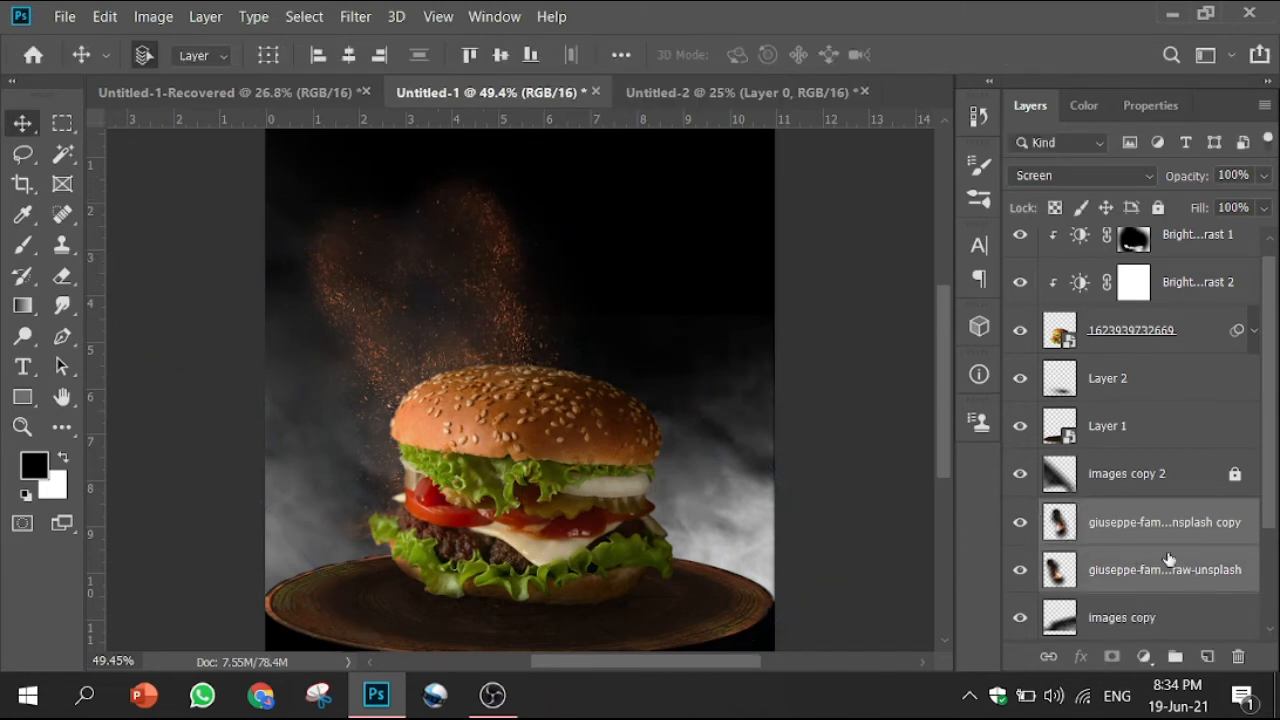
ctrl+click(1168, 558)
key(ctrl+j)
drag(530, 275, 627, 292)
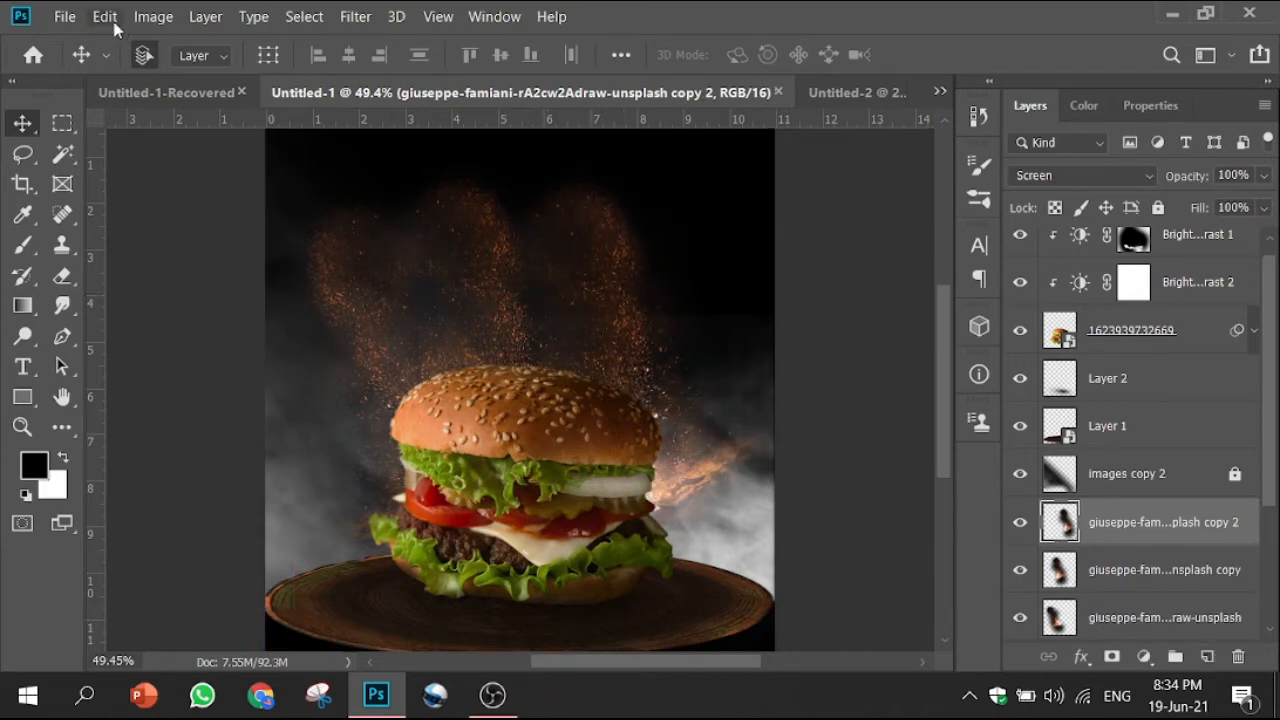
Scale the second sparks copy to 140.45%, rotate it 34.46° and position it behind the bun's upper right side
click(105, 16)
click(329, 495)
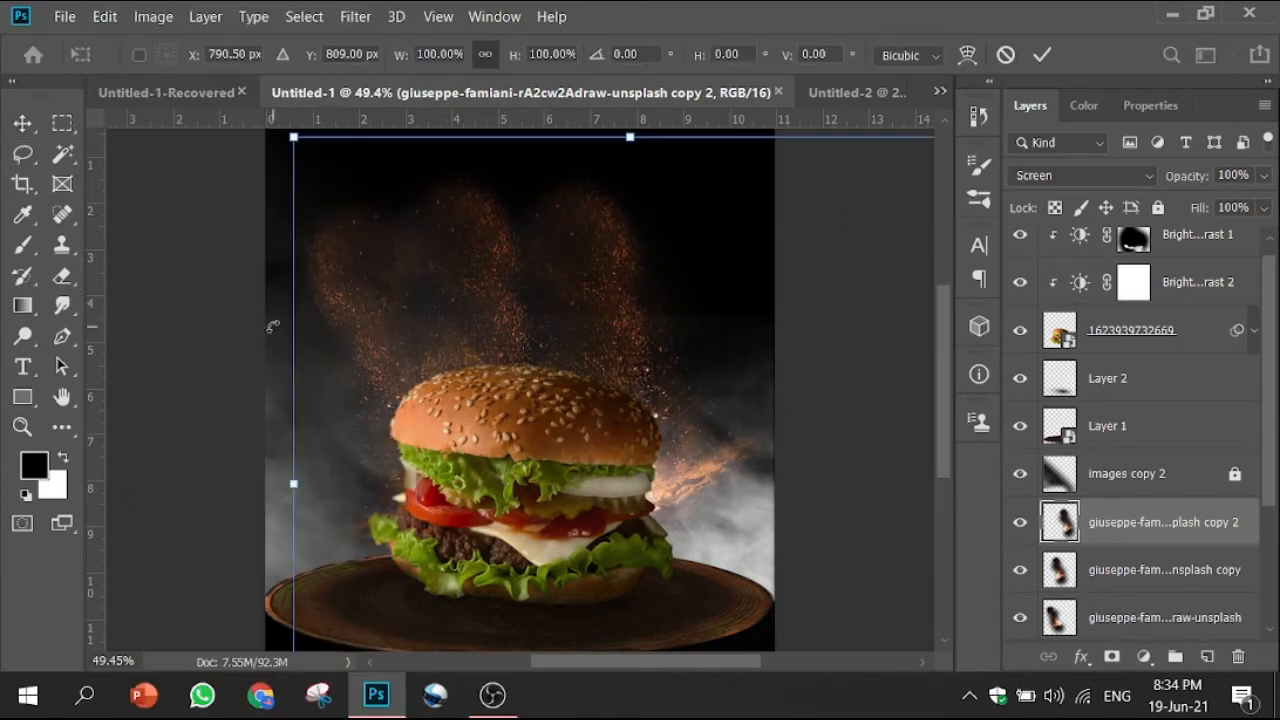
drag(272, 326, 460, 176)
drag(699, 334, 605, 392)
drag(250, 335, 95, 158)
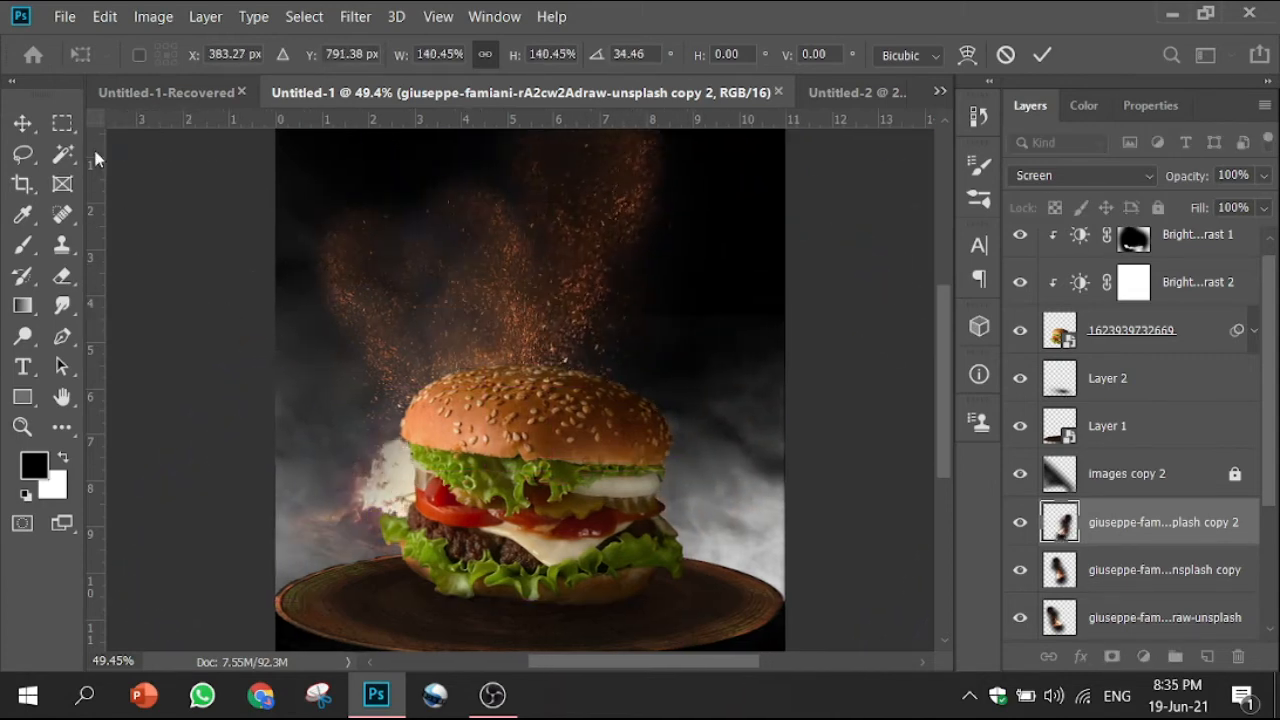
drag(492, 295, 556, 419)
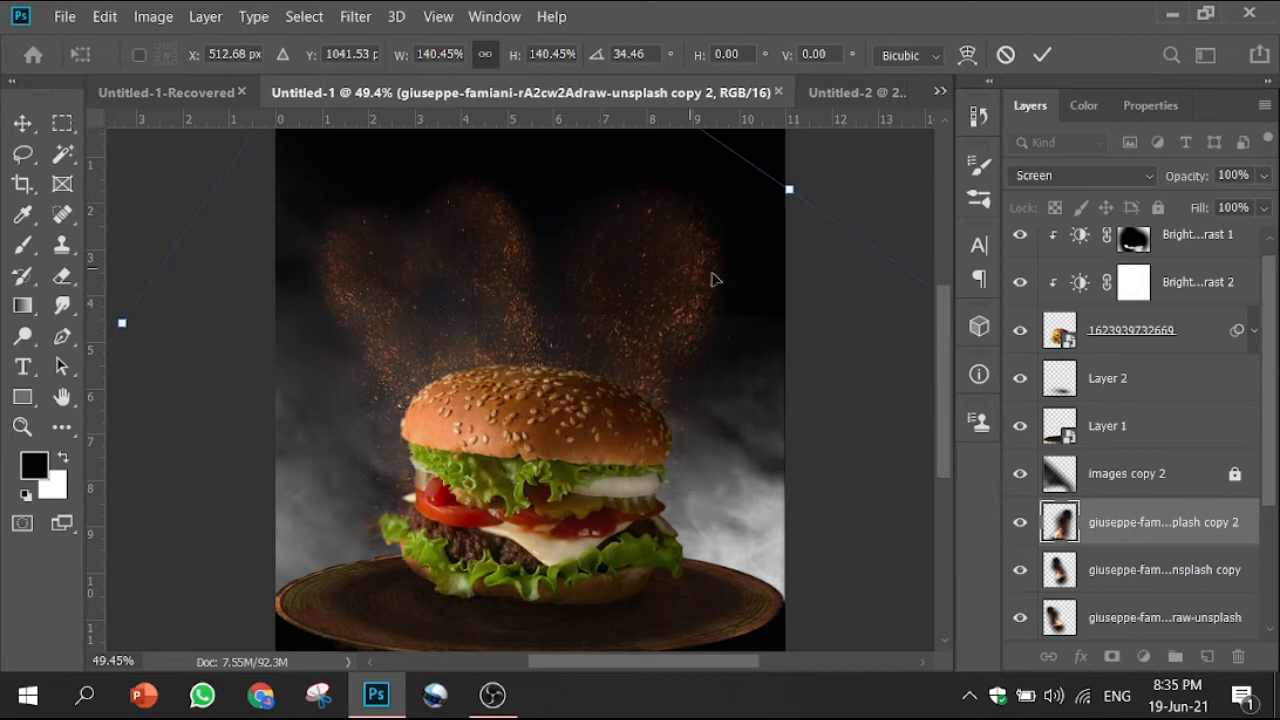
mouse_move(713, 279)
mouse_down()
mouse_move(654, 263)
mouse_move(654, 277)
mouse_move(718, 302)
mouse_up()
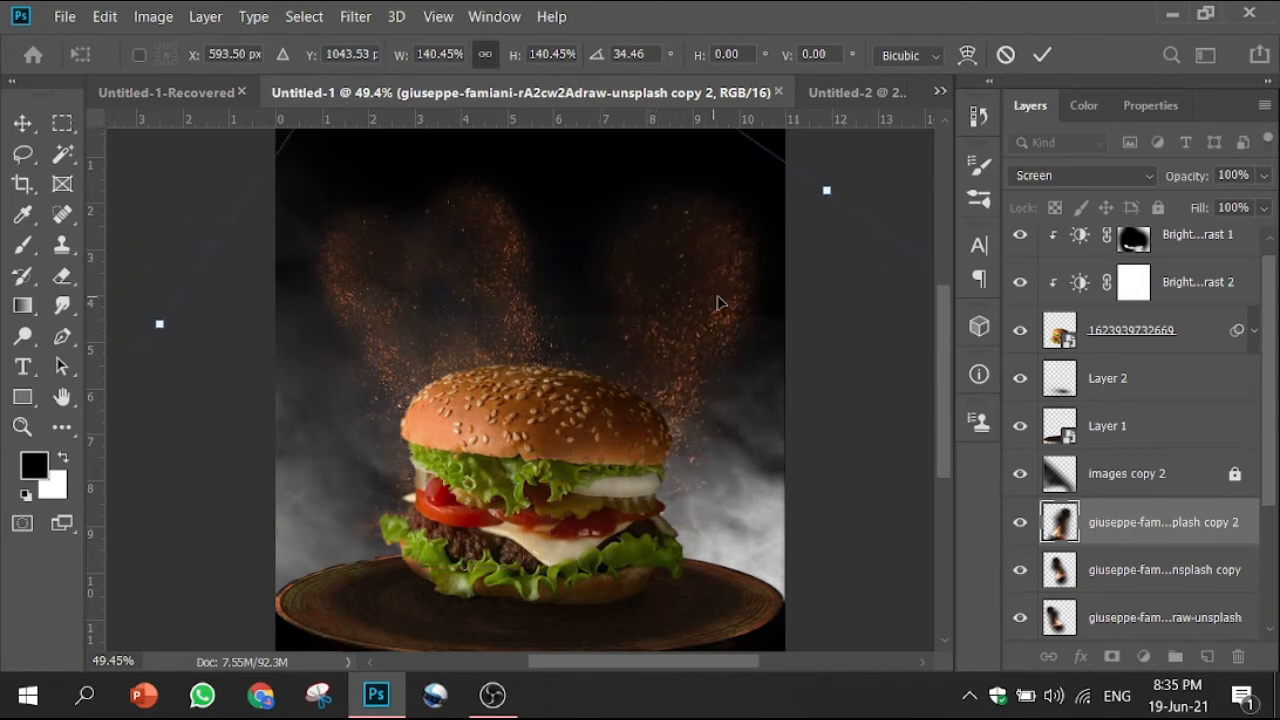
click(1042, 55)
Clone sparks on the first sparks copy layer into the image's lower corners beside the log with the 226 px Clone Stamp
drag(946, 455, 946, 481)
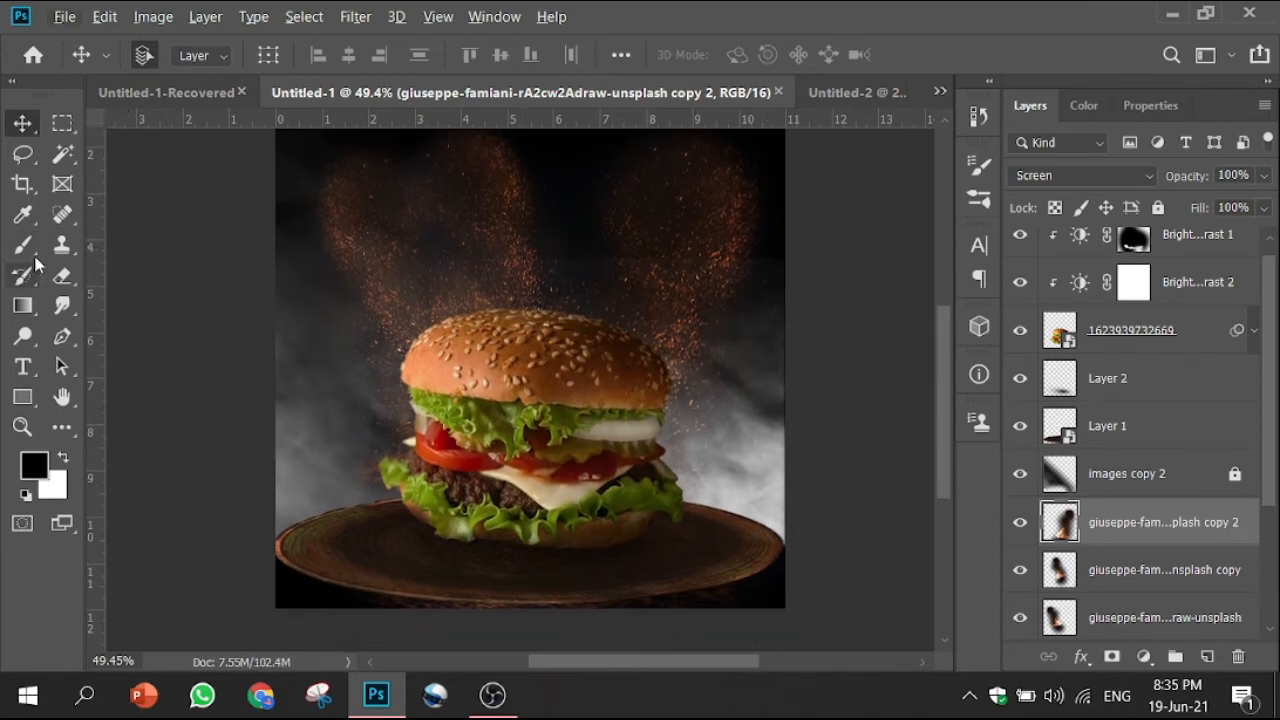
click(58, 247)
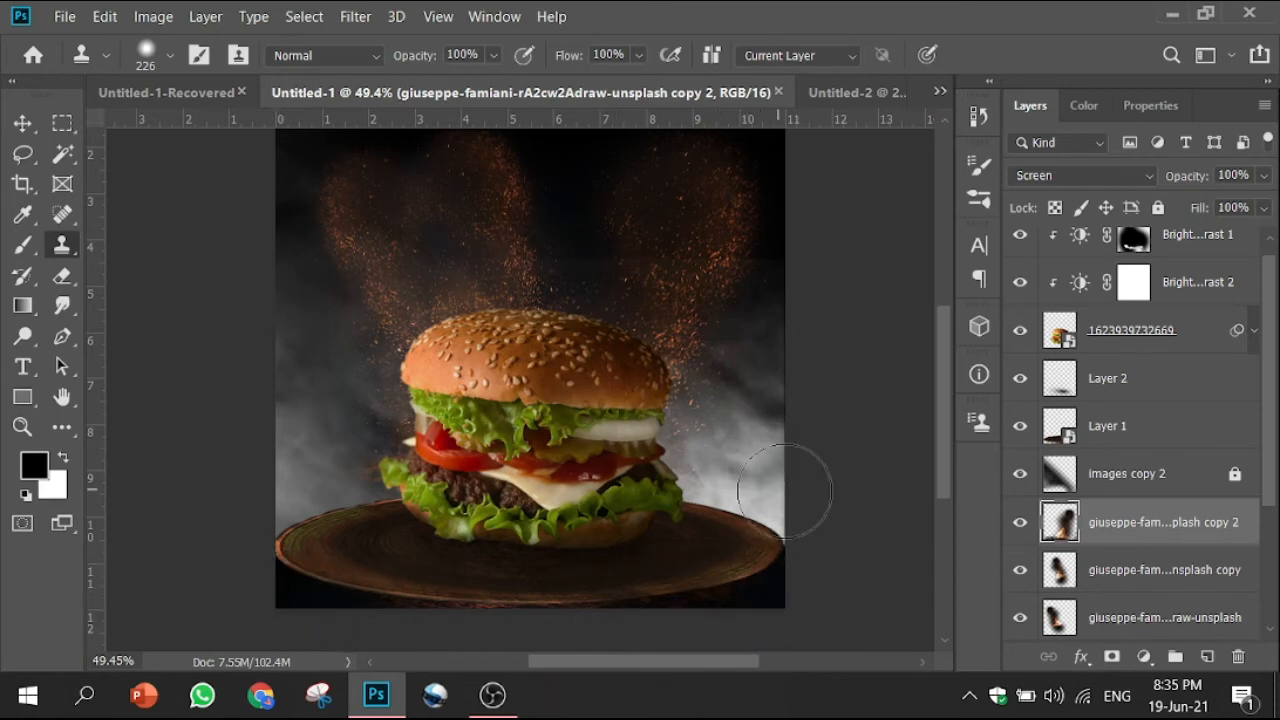
scroll(823, 289, up, 3)
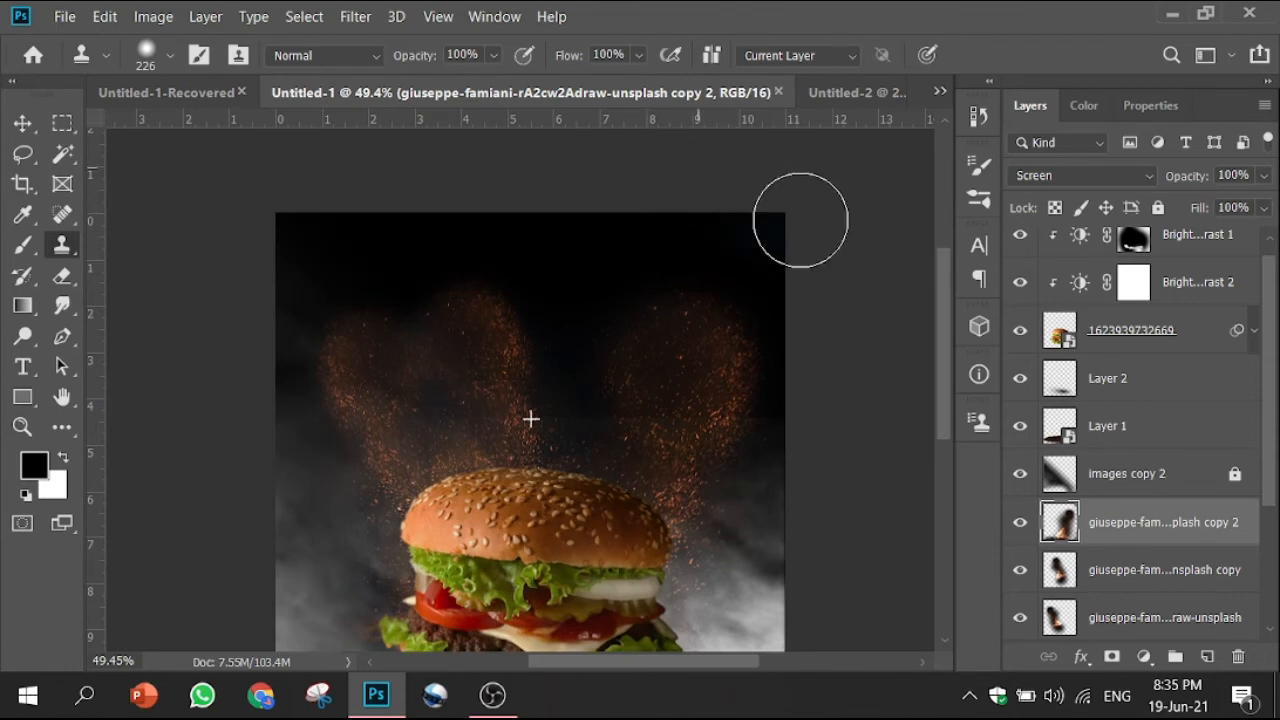
click(1066, 573)
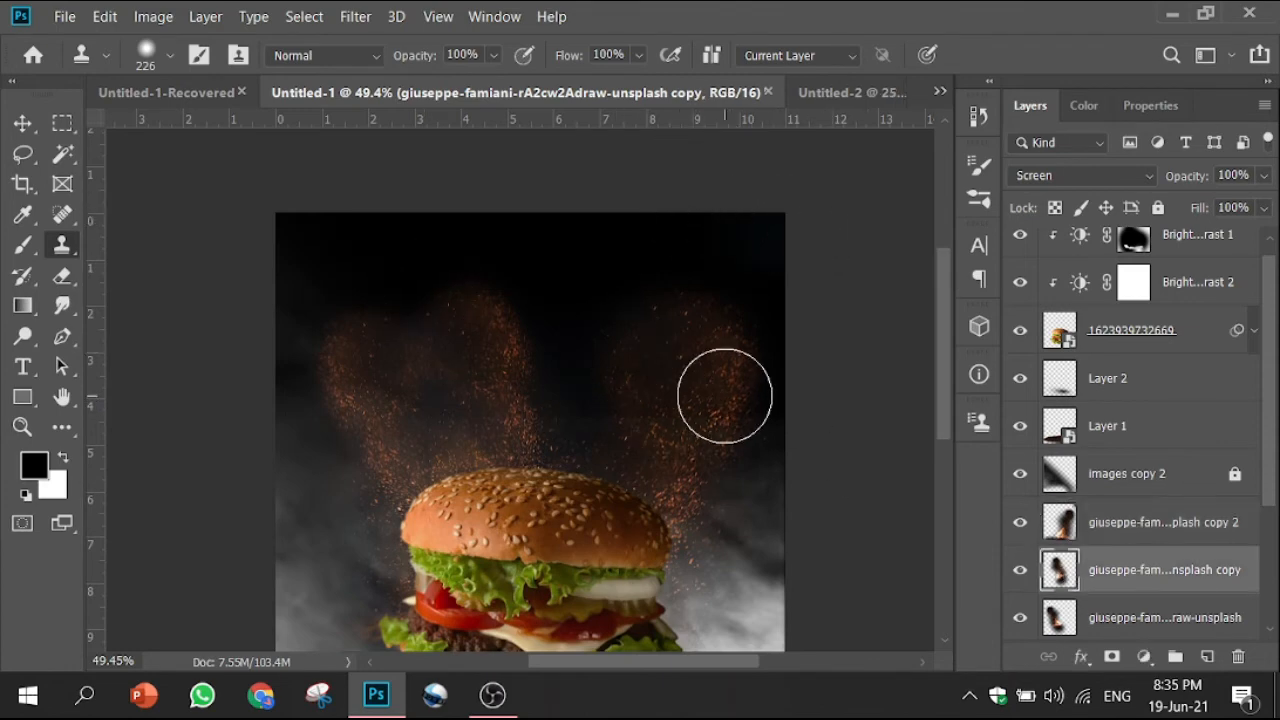
alt+click(493, 376)
click(780, 397)
key(ctrl+z)
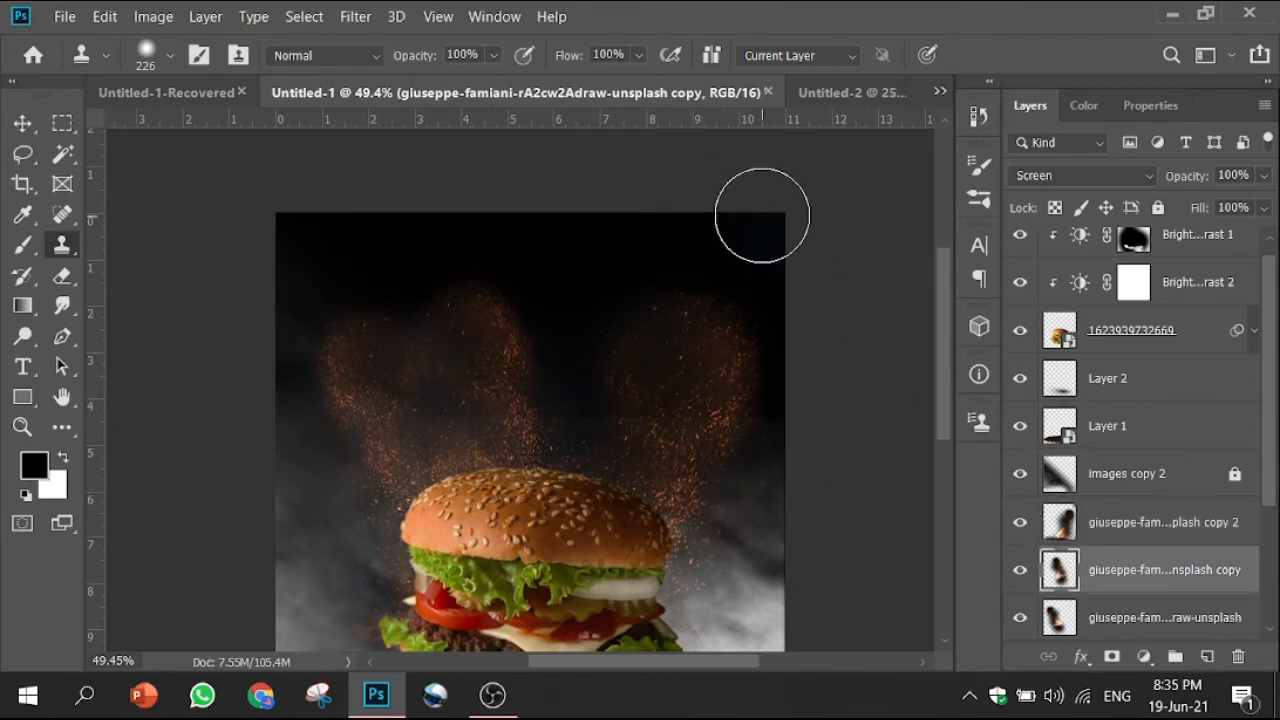
scroll(777, 220, down, 7)
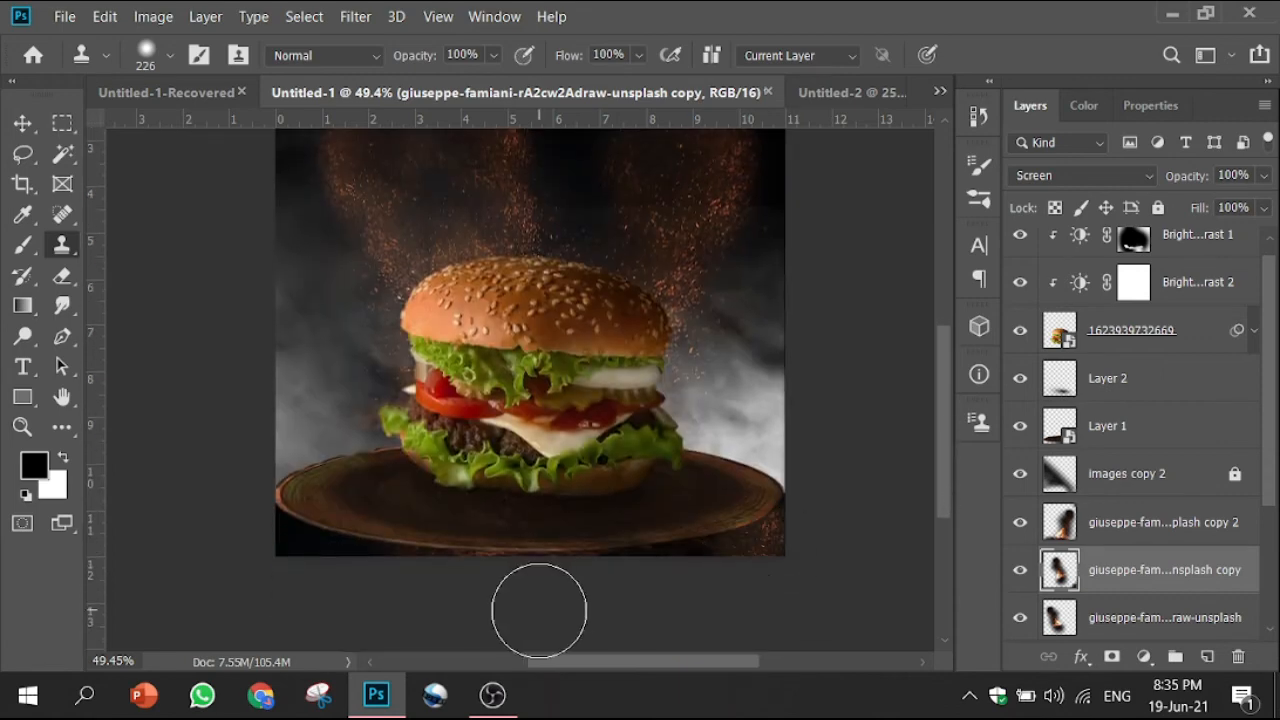
click(703, 443)
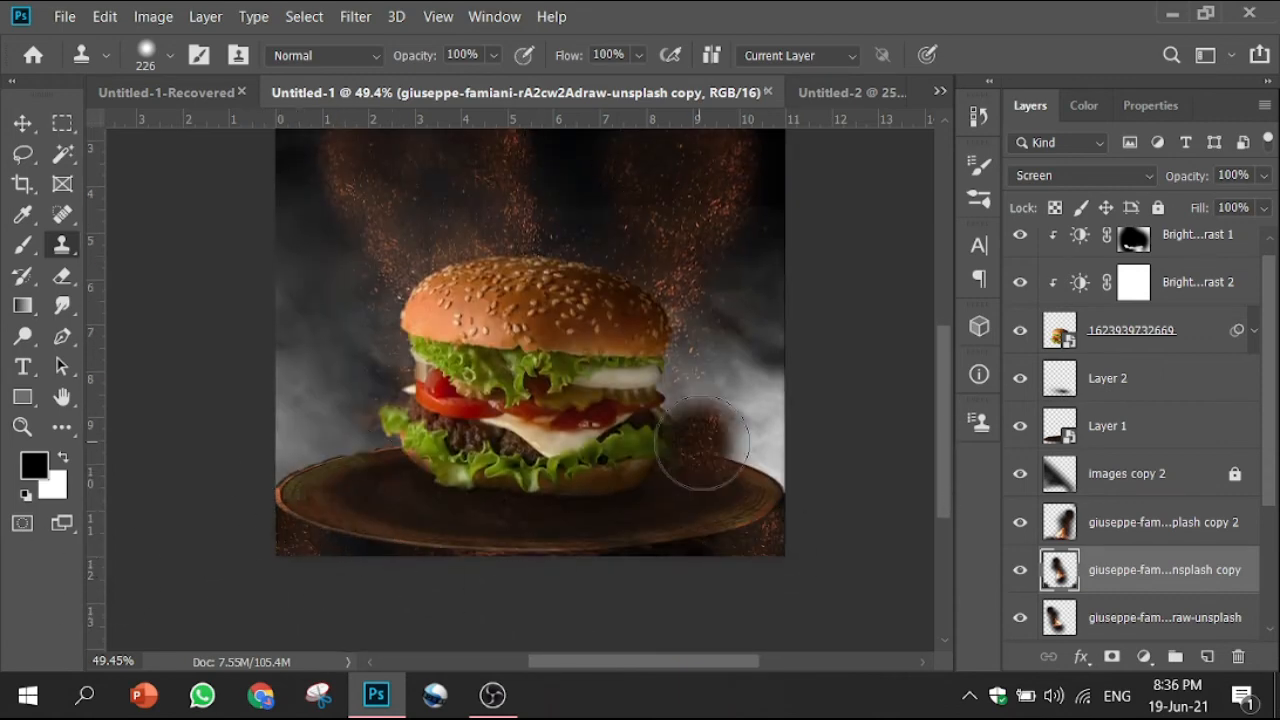
Add a new layer at the top of the layer stack and write the headline "Super" above the burger in the Badcats font
scroll(938, 425, up, 7)
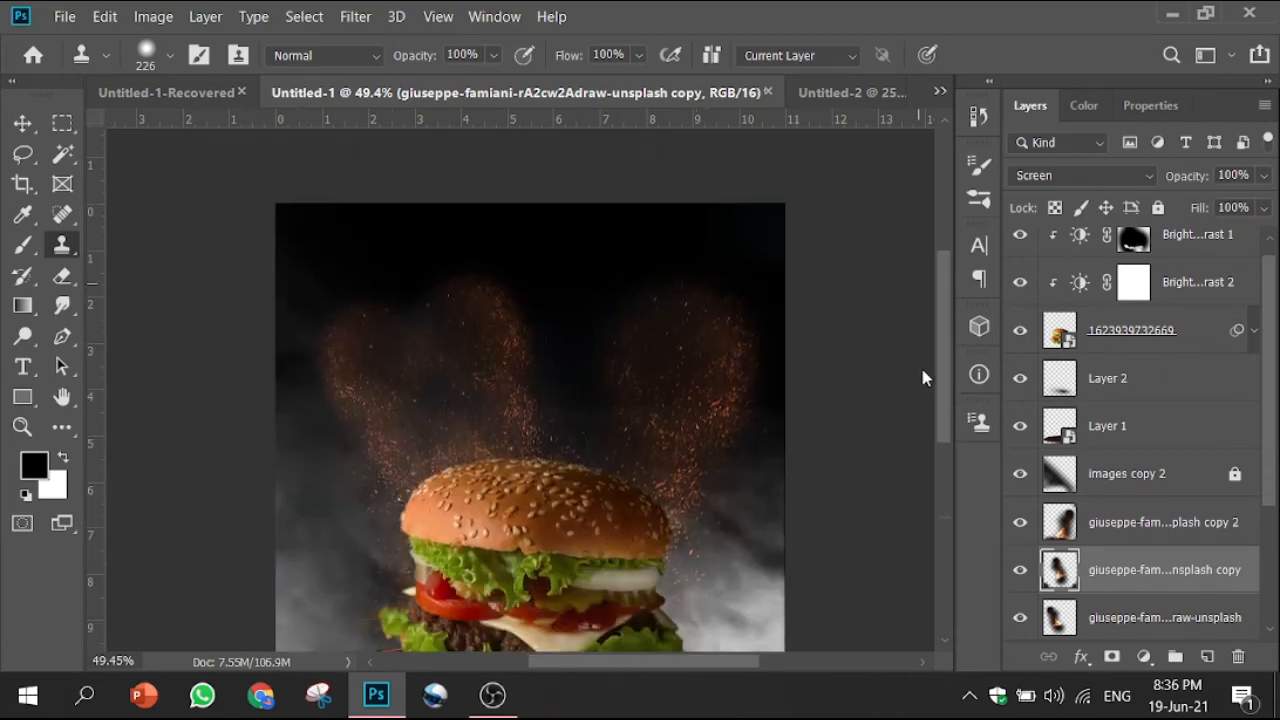
scroll(1190, 300, up, 1)
click(1195, 250)
click(1207, 657)
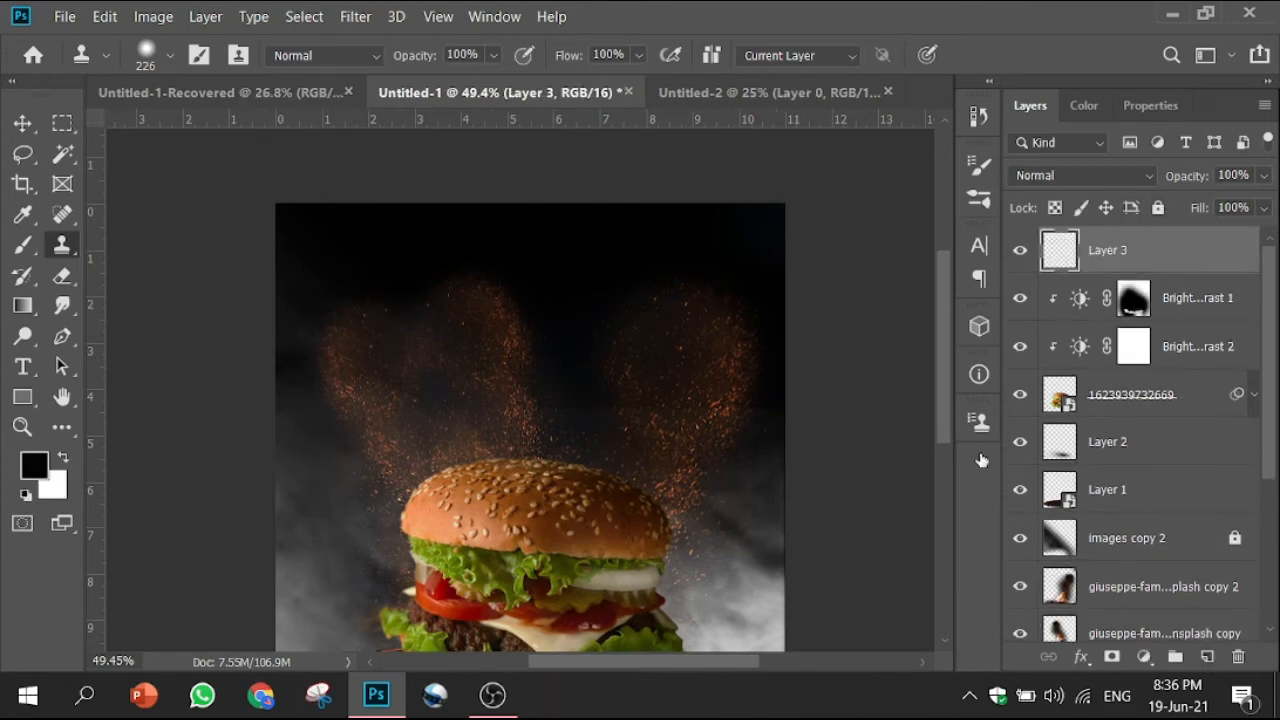
click(23, 366)
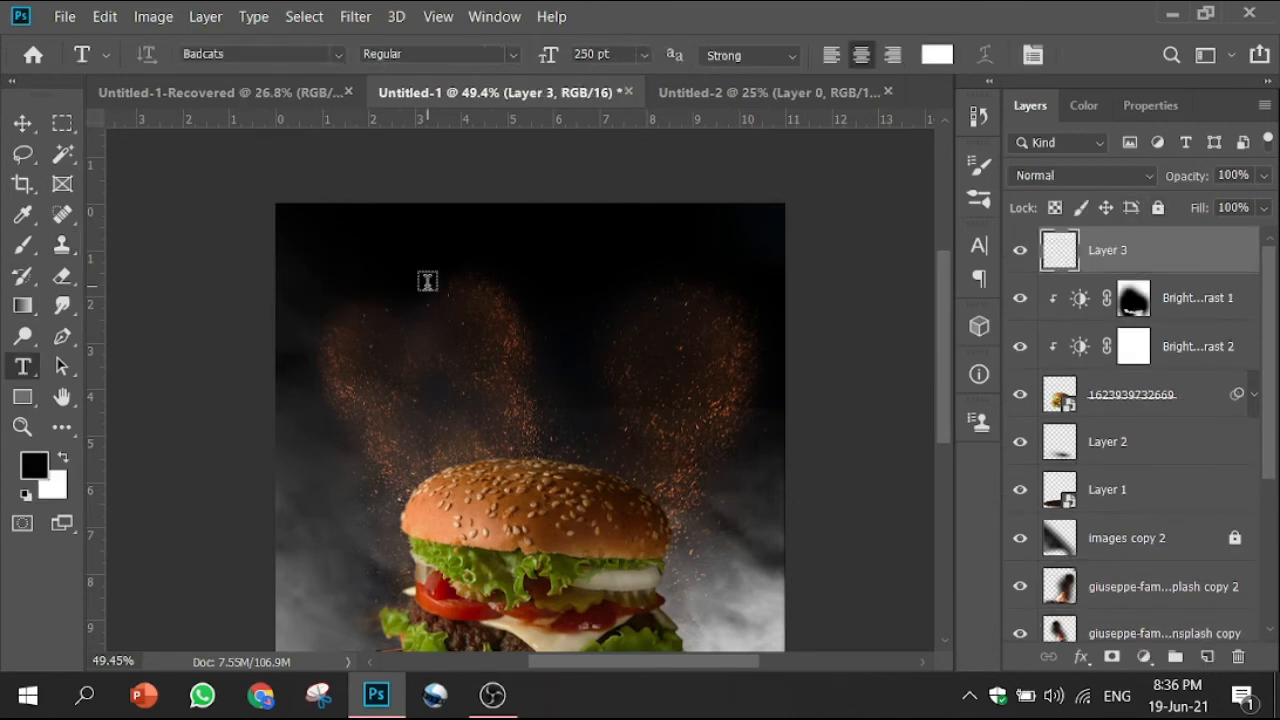
click(427, 281)
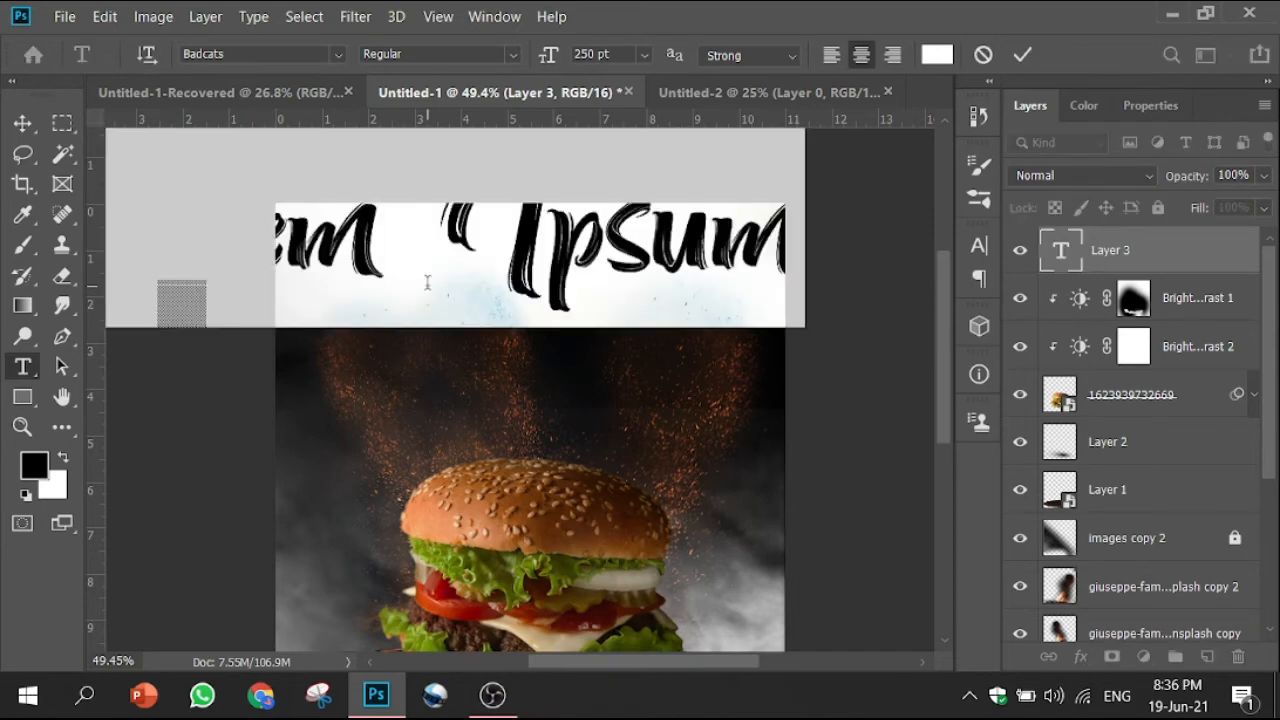
key(BackSpace)
text(S)
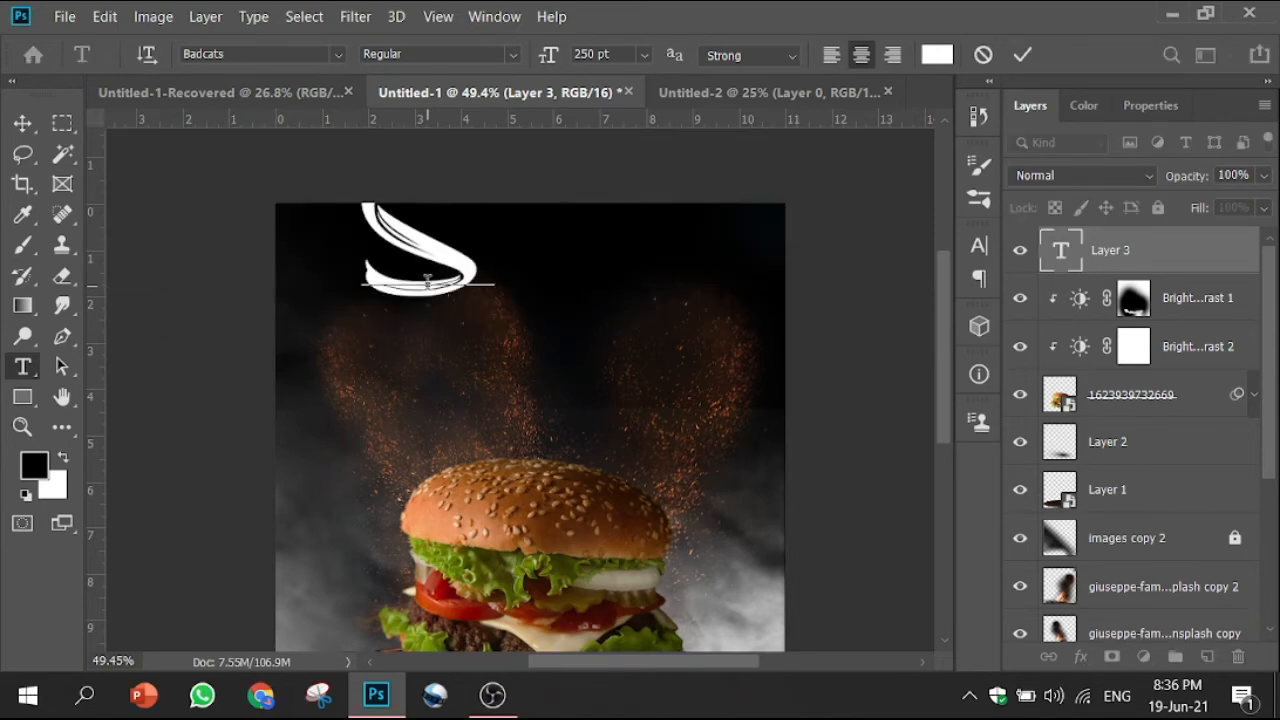
text(uper)
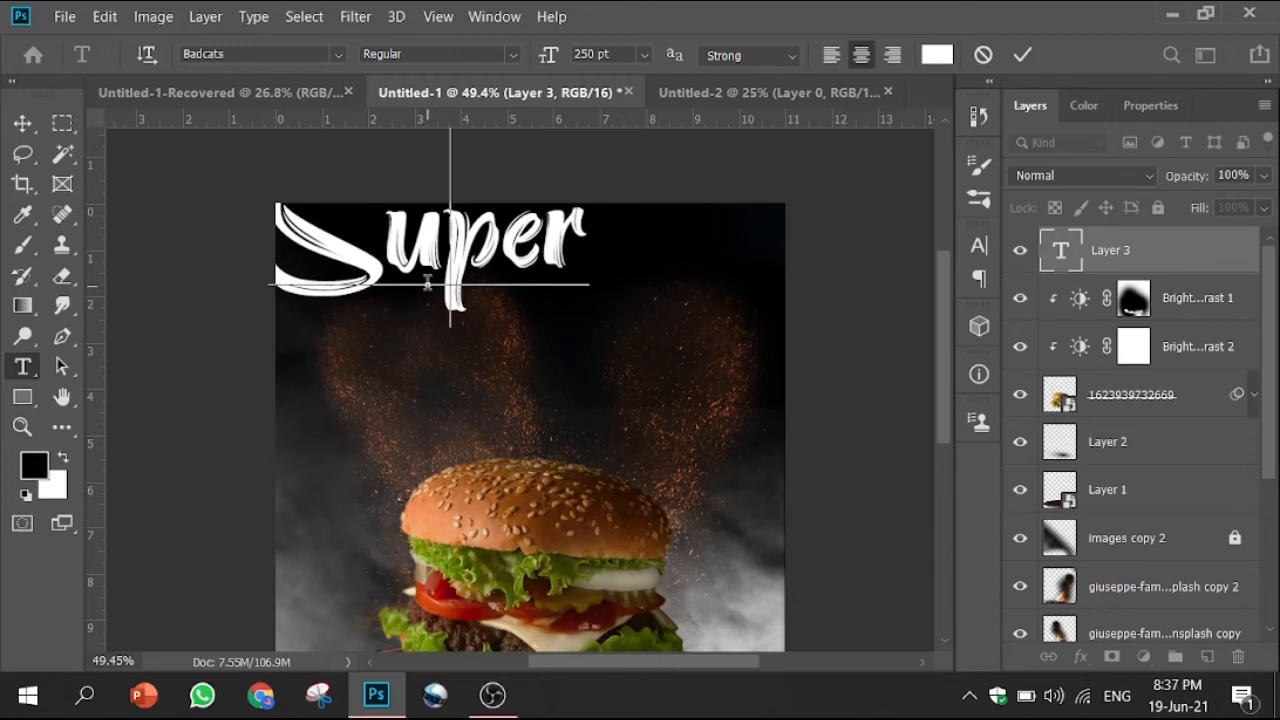
Set the "Super" text size to 100 pt and its color to orange ff7200
key(ctrl+a)
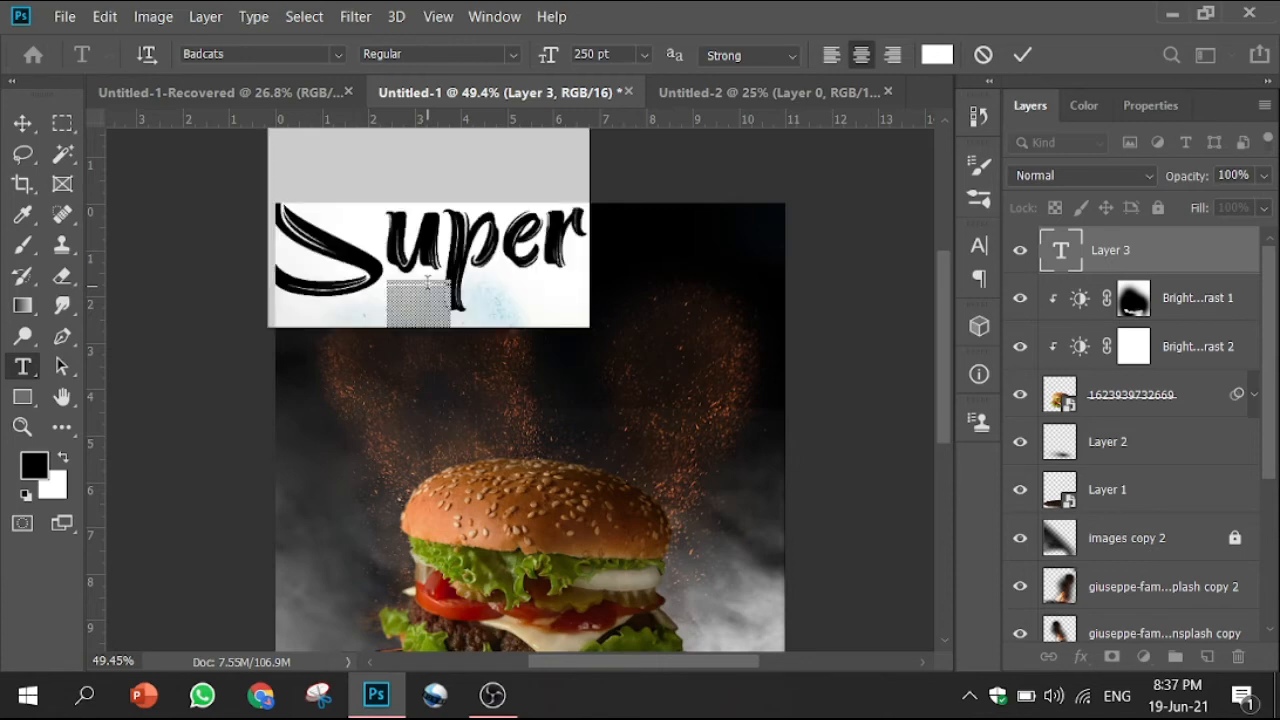
click(644, 56)
click(590, 48)
text(100)
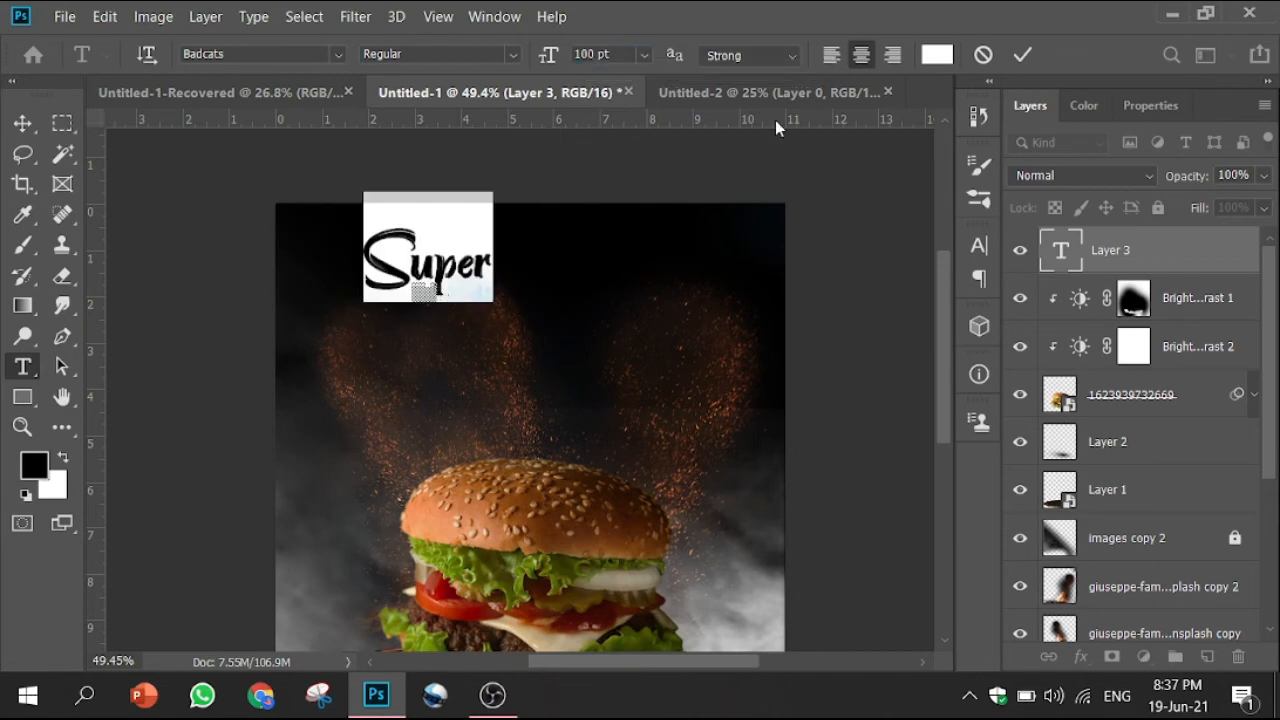
click(937, 54)
drag(965, 445, 967, 429)
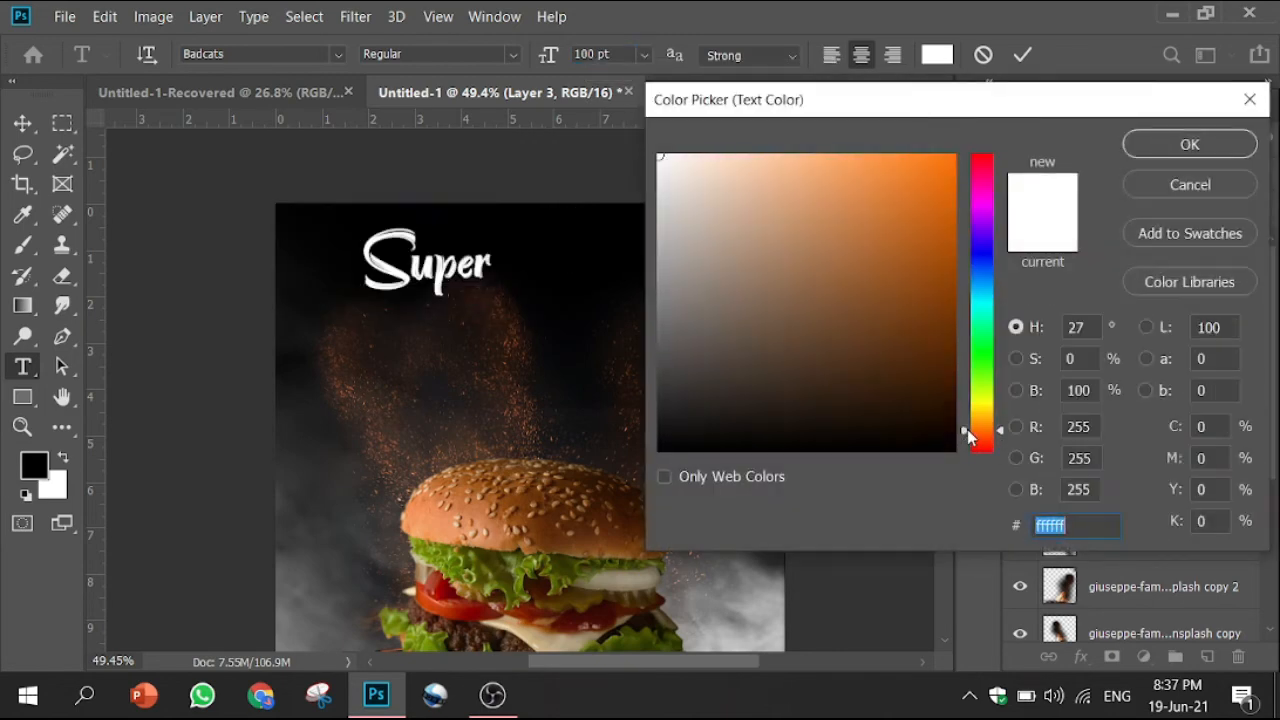
text(ff7200)
click(1183, 146)
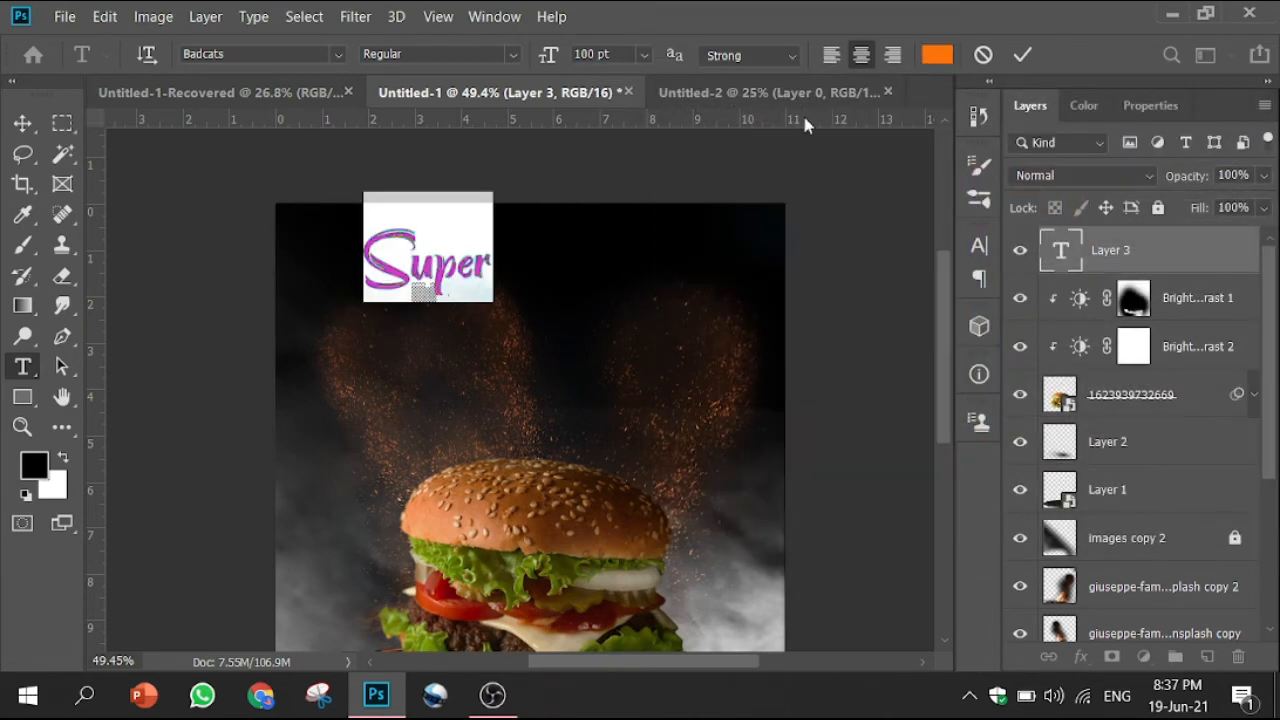
click(1021, 56)
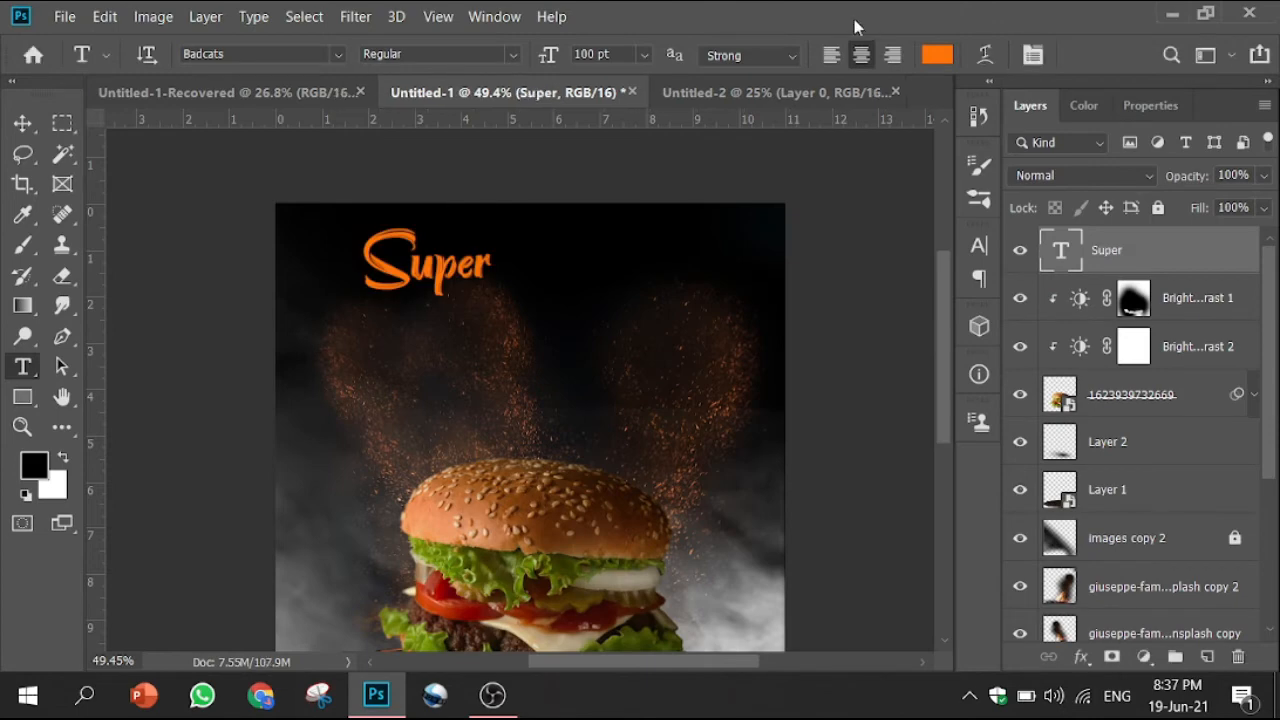
Move the "Super" headline to the poster's top centre and write "Burger" on a new layer beneath it
key(v)
drag(452, 270, 533, 268)
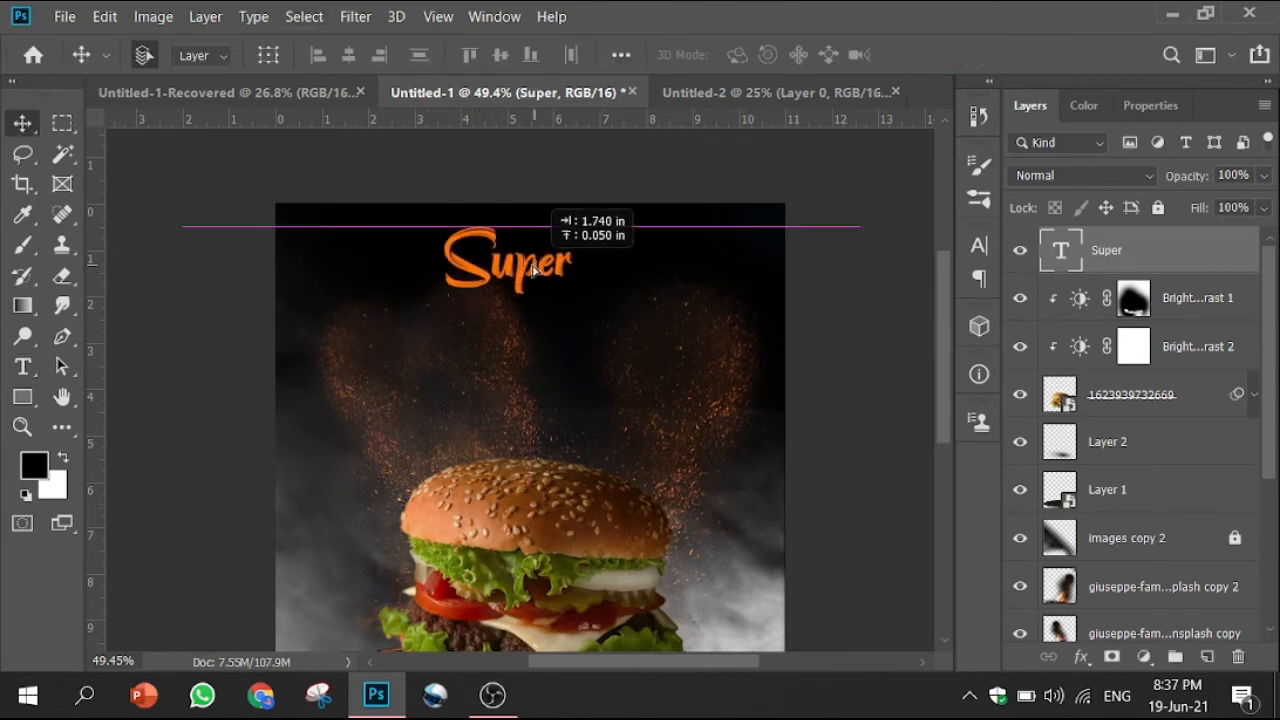
click(1207, 656)
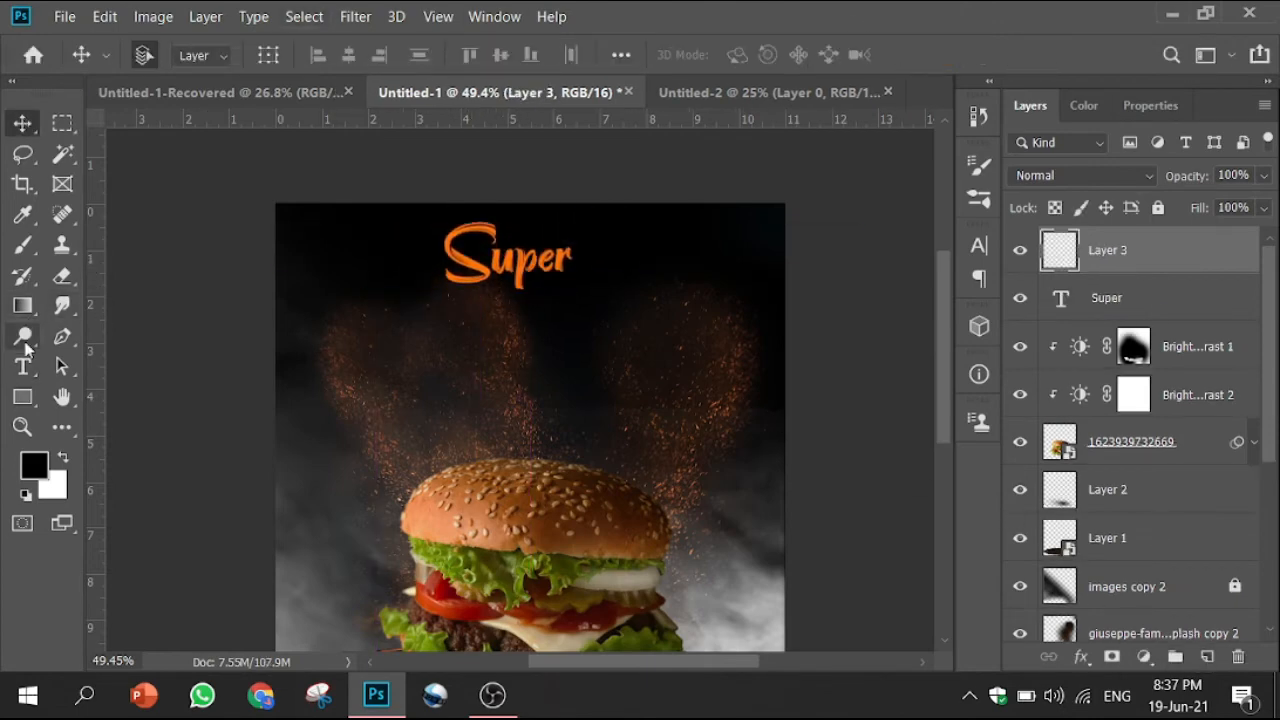
click(24, 367)
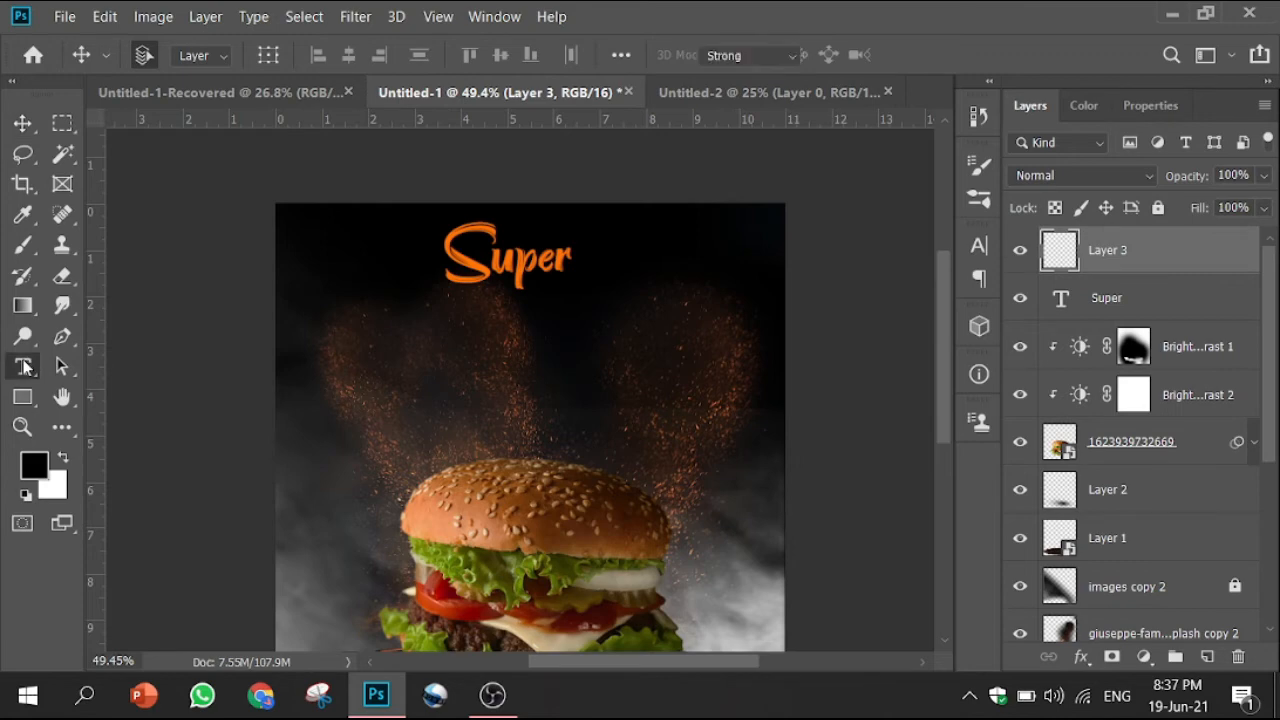
click(358, 388)
key(BackSpace)
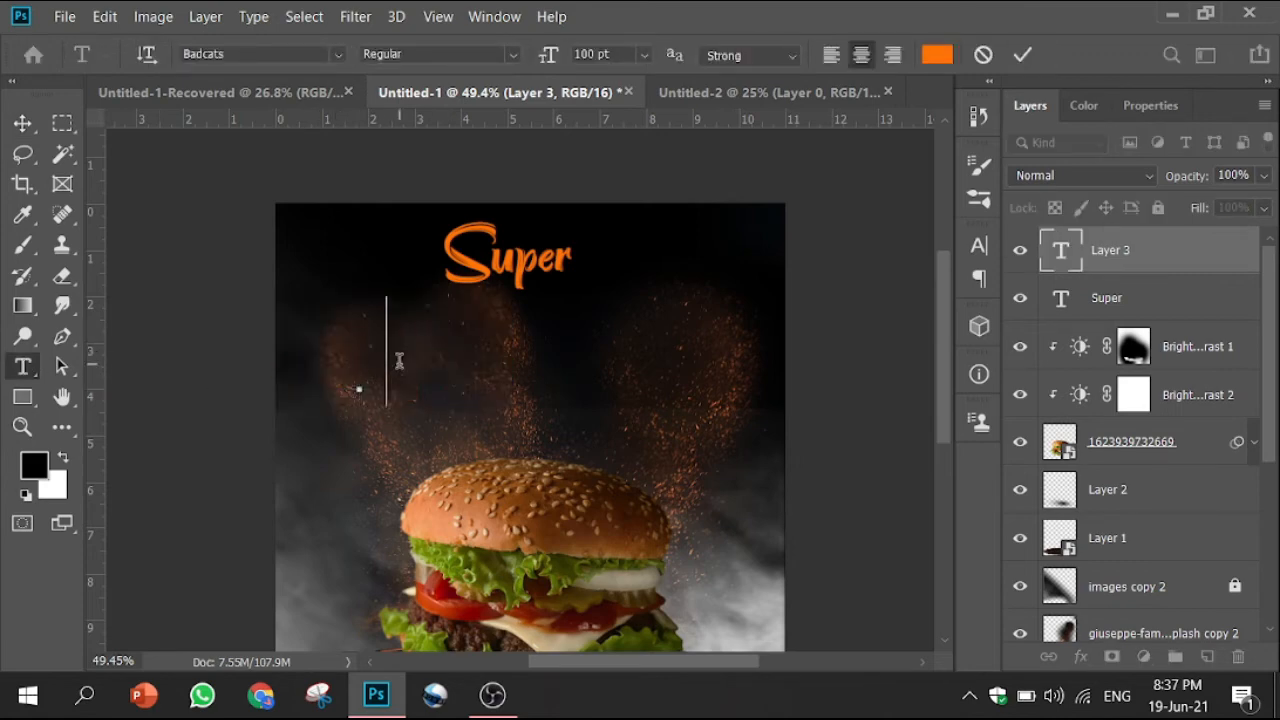
text(Burger)
Set the "Burger" text size to 260 pt and centre it between "Super" and the bun
key(ctrl+a)
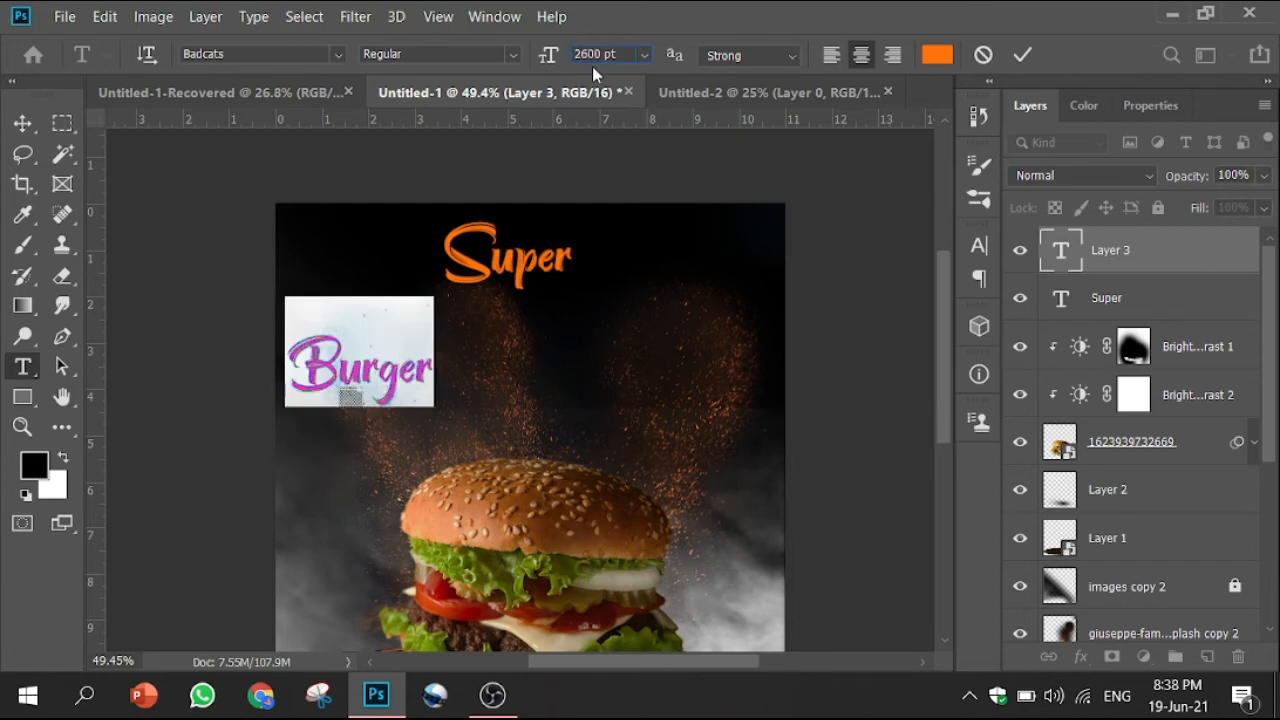
key(Return)
click(1022, 55)
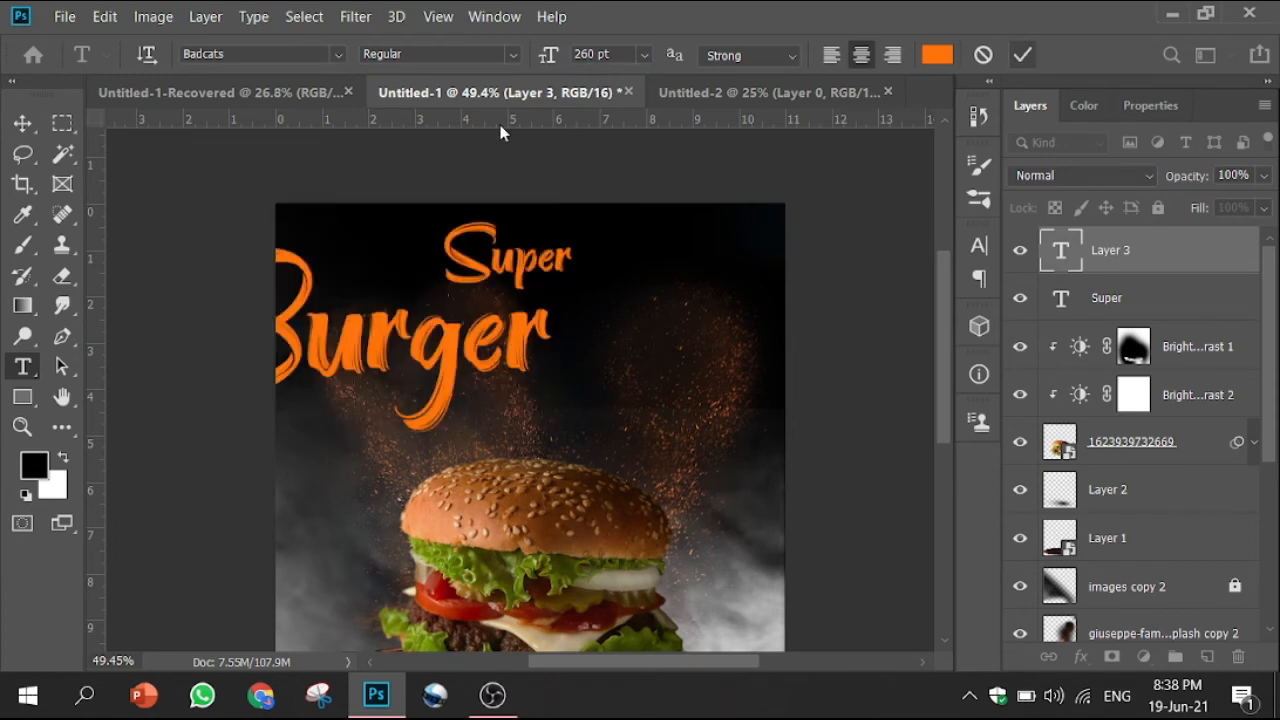
click(23, 123)
drag(384, 358, 532, 401)
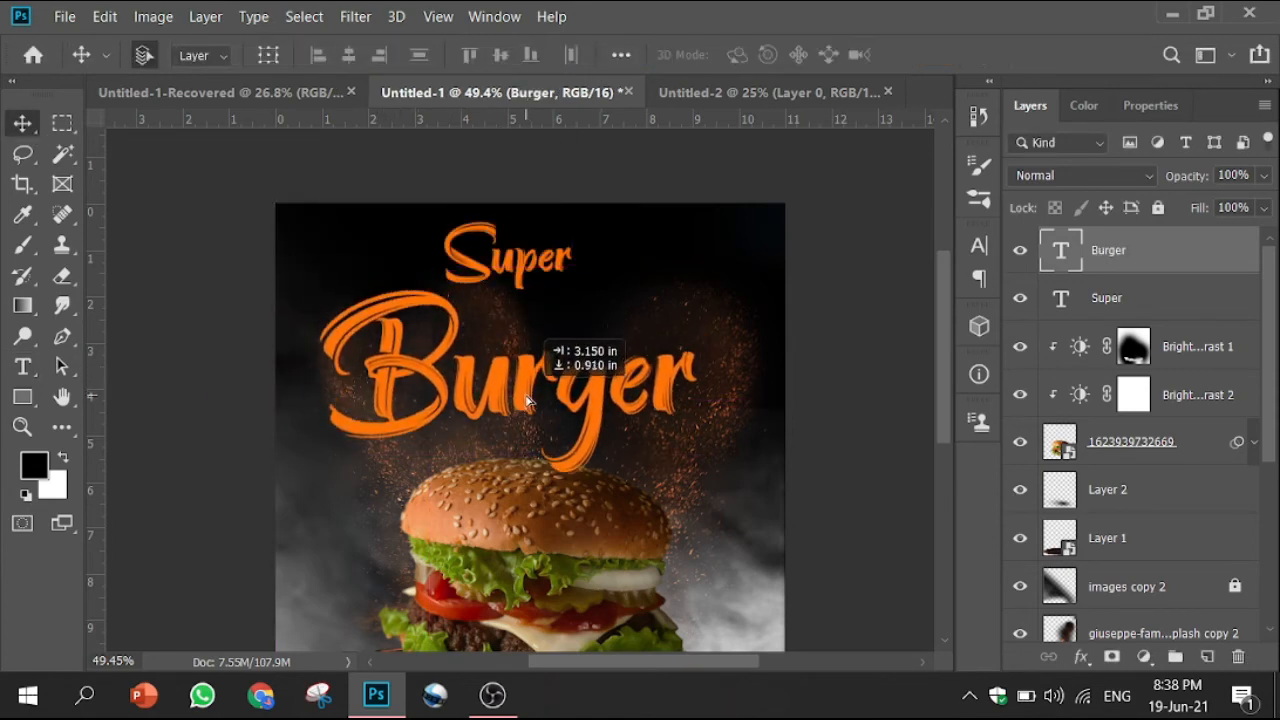
Set the "Super" text size to 72 pt and shift it slightly left above "Burger"
click(530, 260)
double_click(537, 268)
click(644, 55)
click(622, 343)
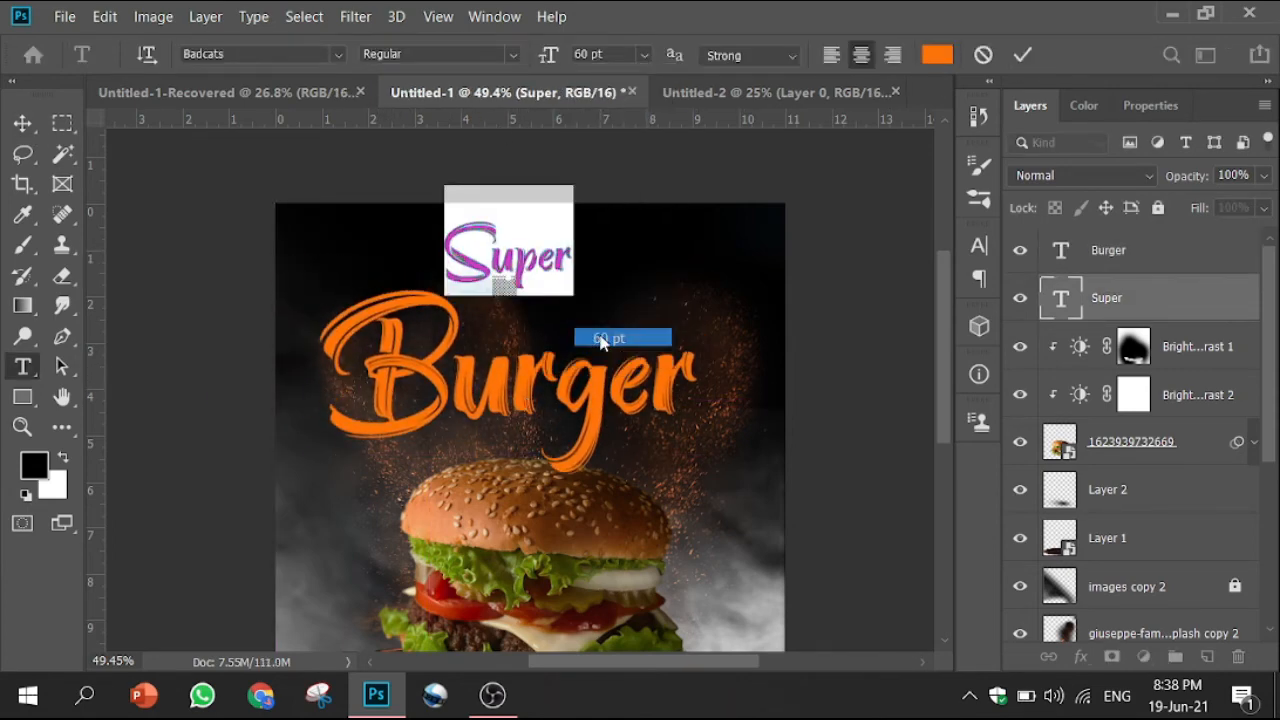
click(644, 55)
click(622, 355)
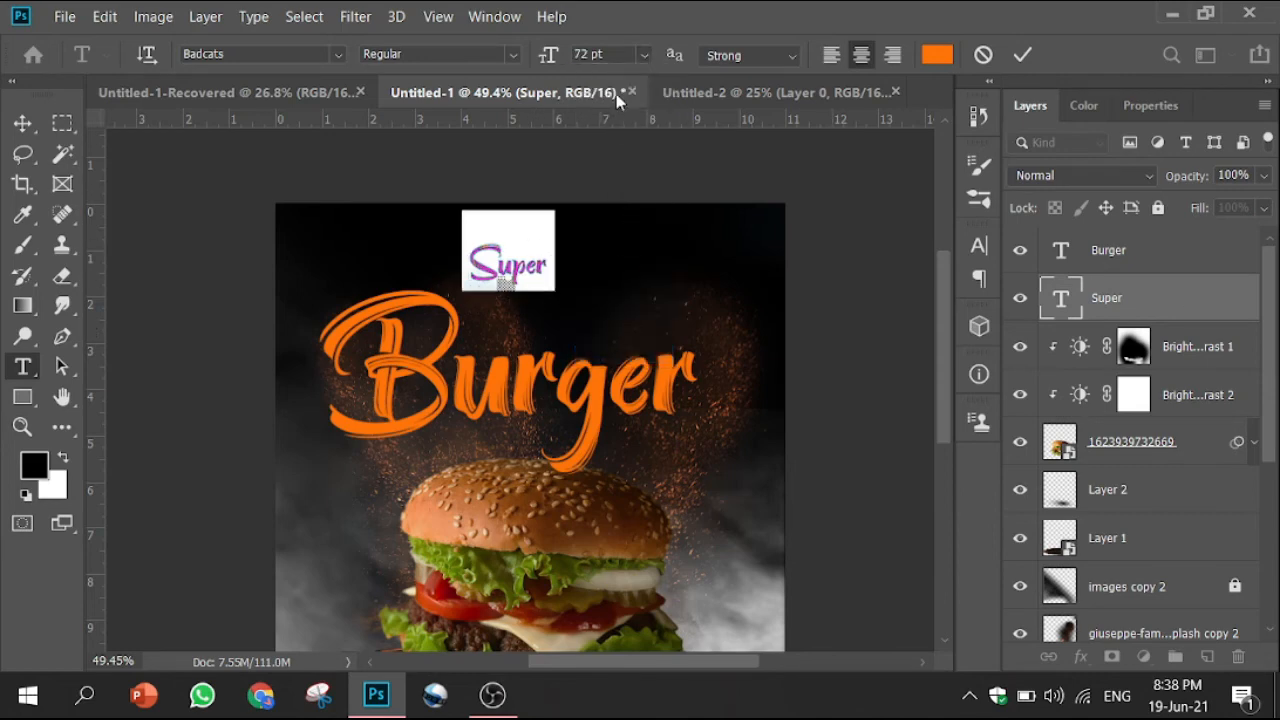
click(1021, 55)
key(v)
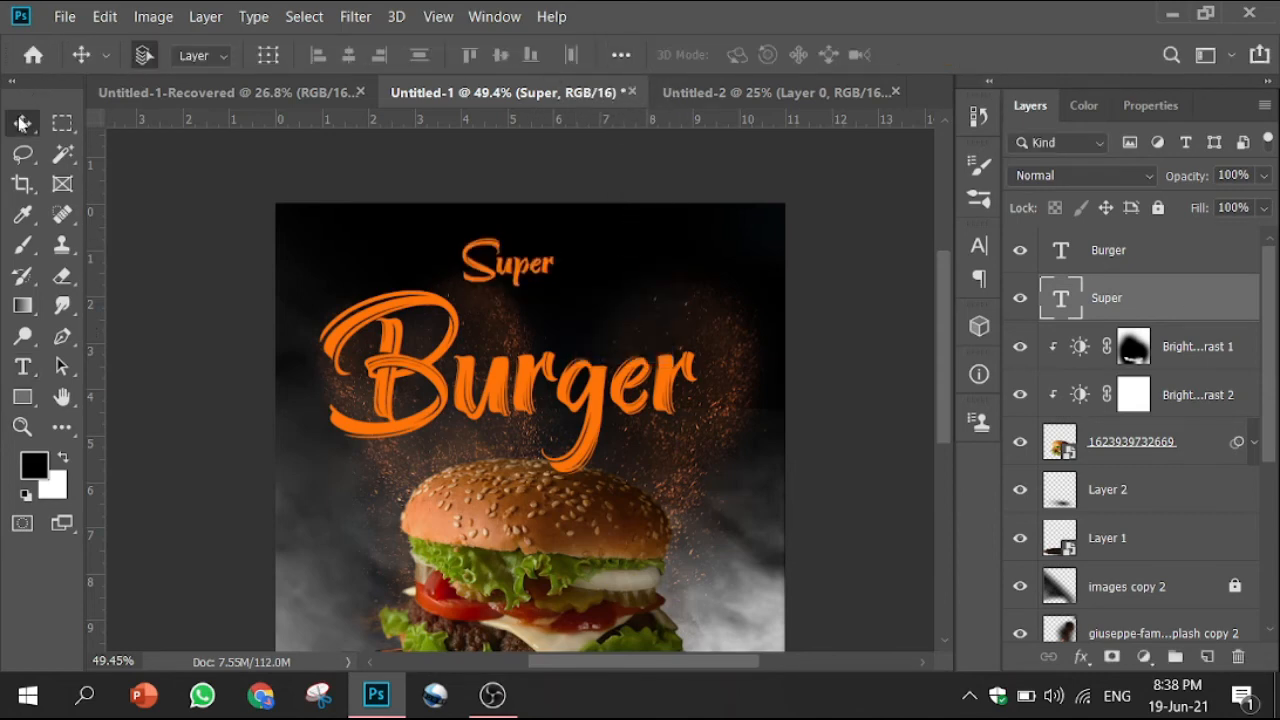
drag(520, 272, 488, 262)
Add a new layer above the "Burger" text layer and write "DELICIOUS" across the bun
key(t)
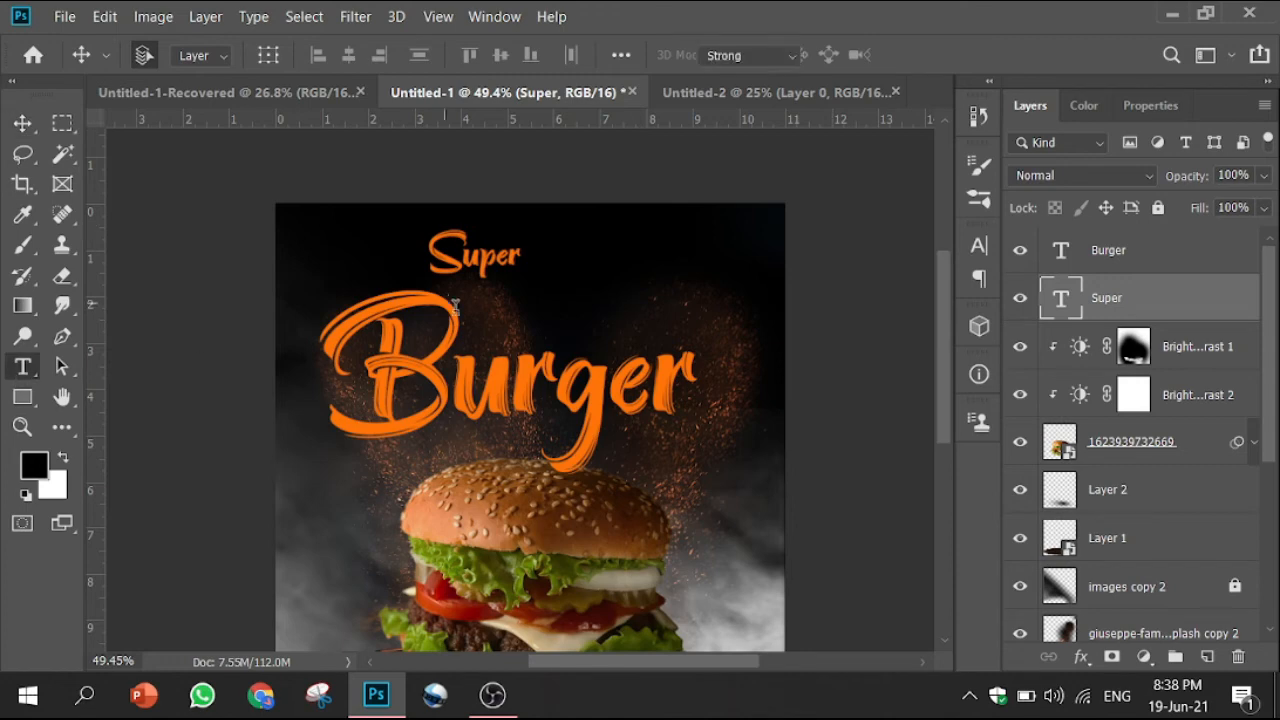
click(474, 313)
click(1021, 55)
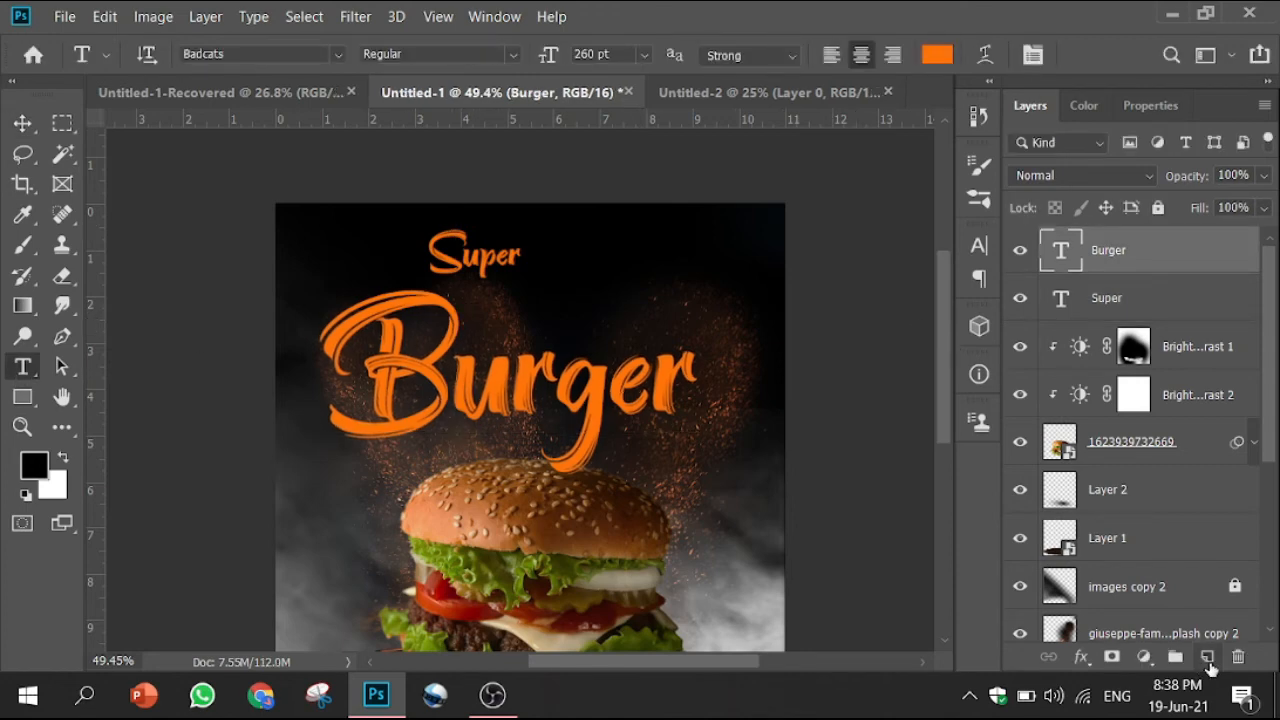
click(1207, 657)
click(531, 522)
key(BackSpace)
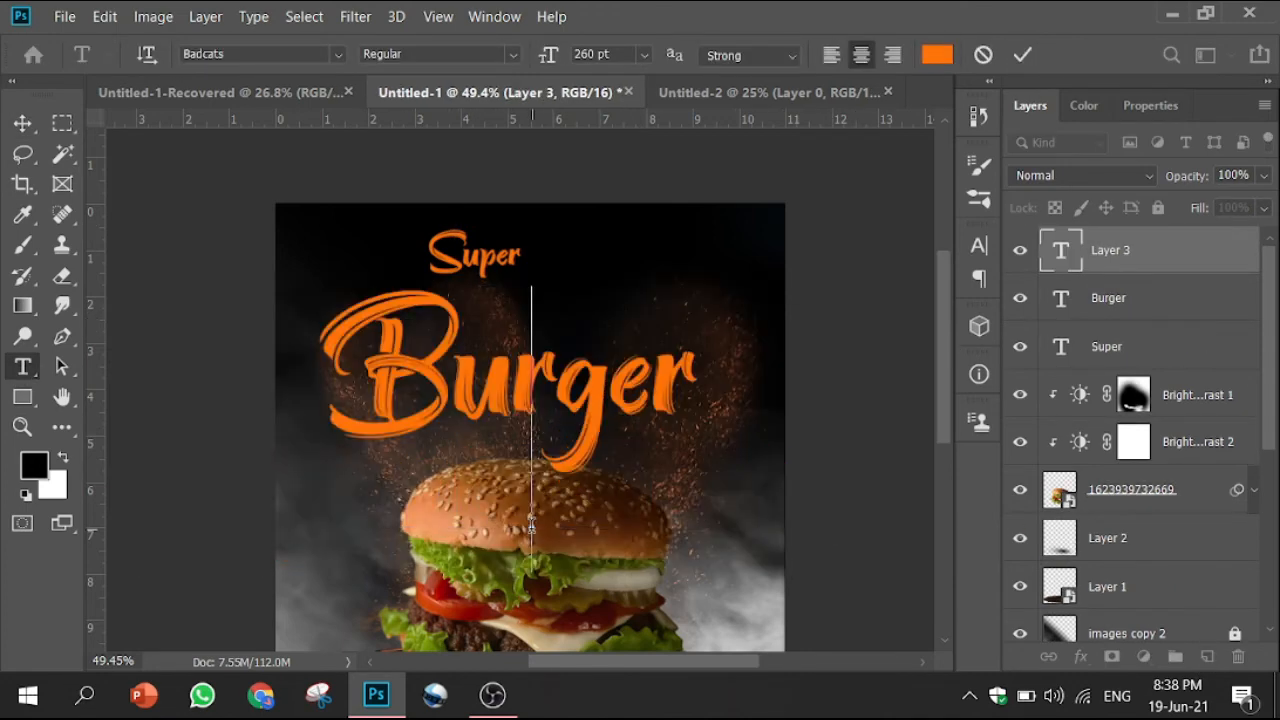
text(DELICIOU)
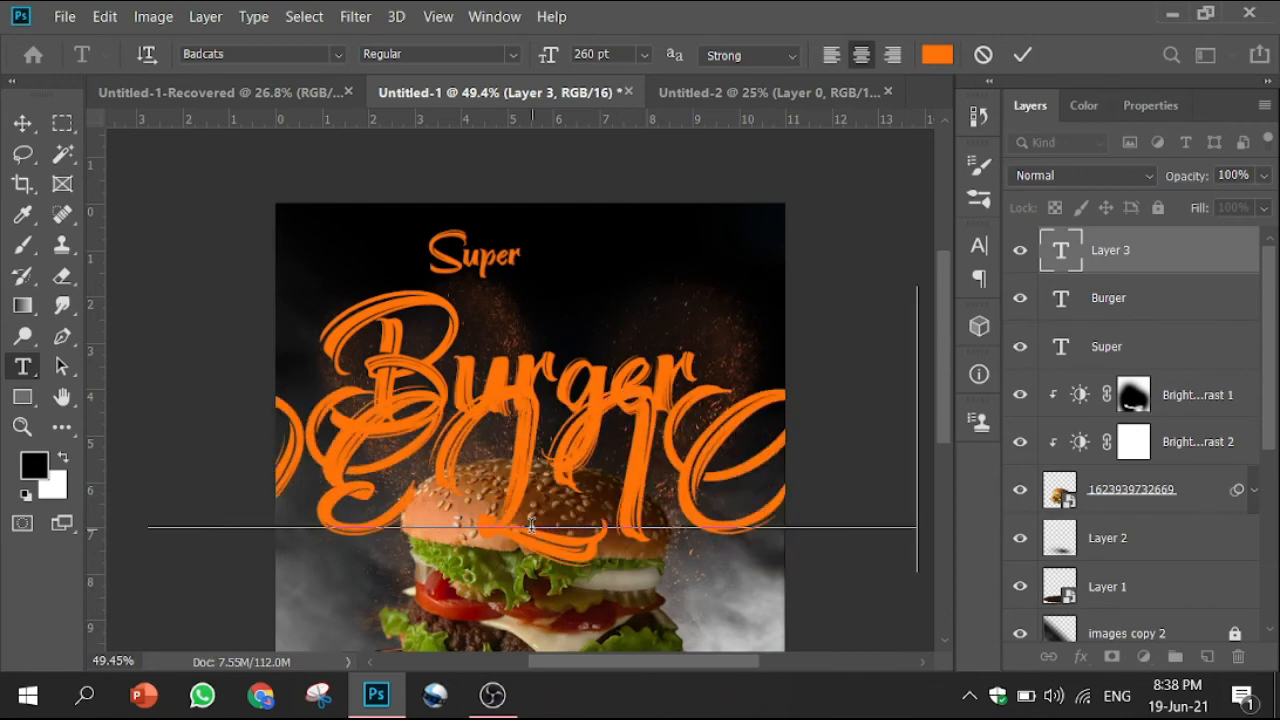
text(S)
Set the "DELICIOUS" text to 100 pt in the Bebas font
key(ctrl+a)
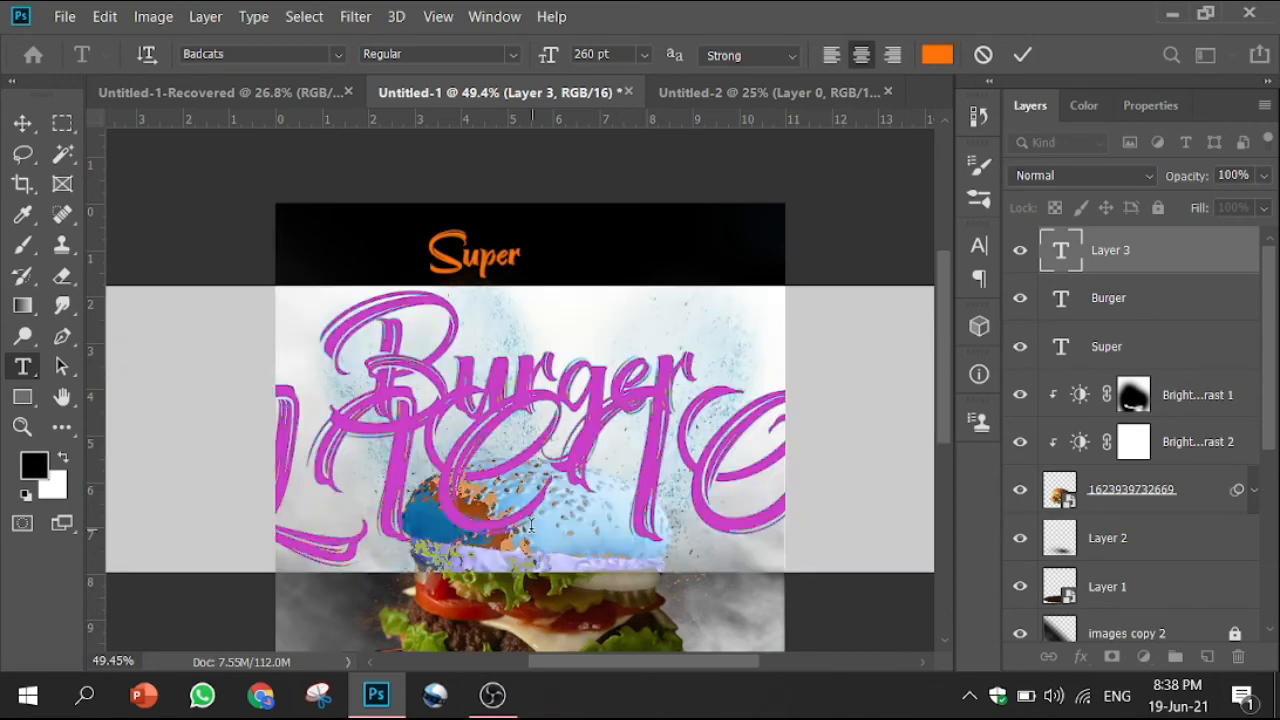
click(642, 55)
click(593, 50)
text(100)
key(Return)
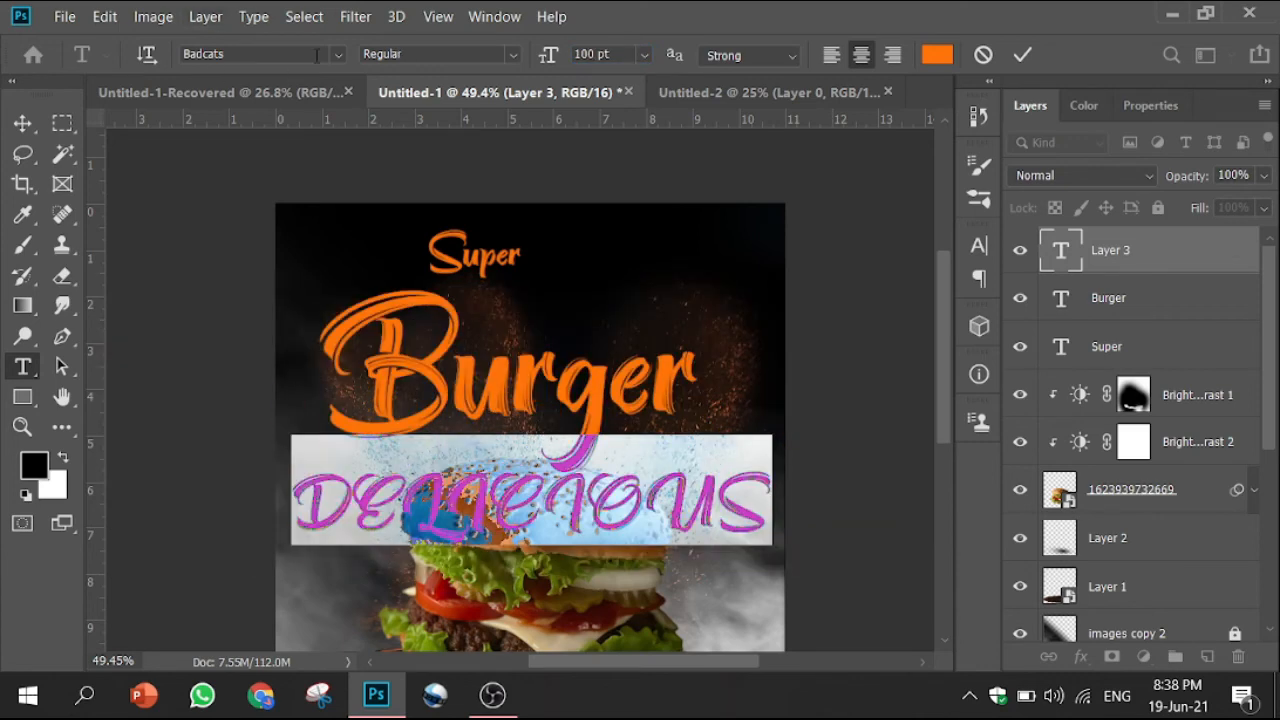
click(338, 55)
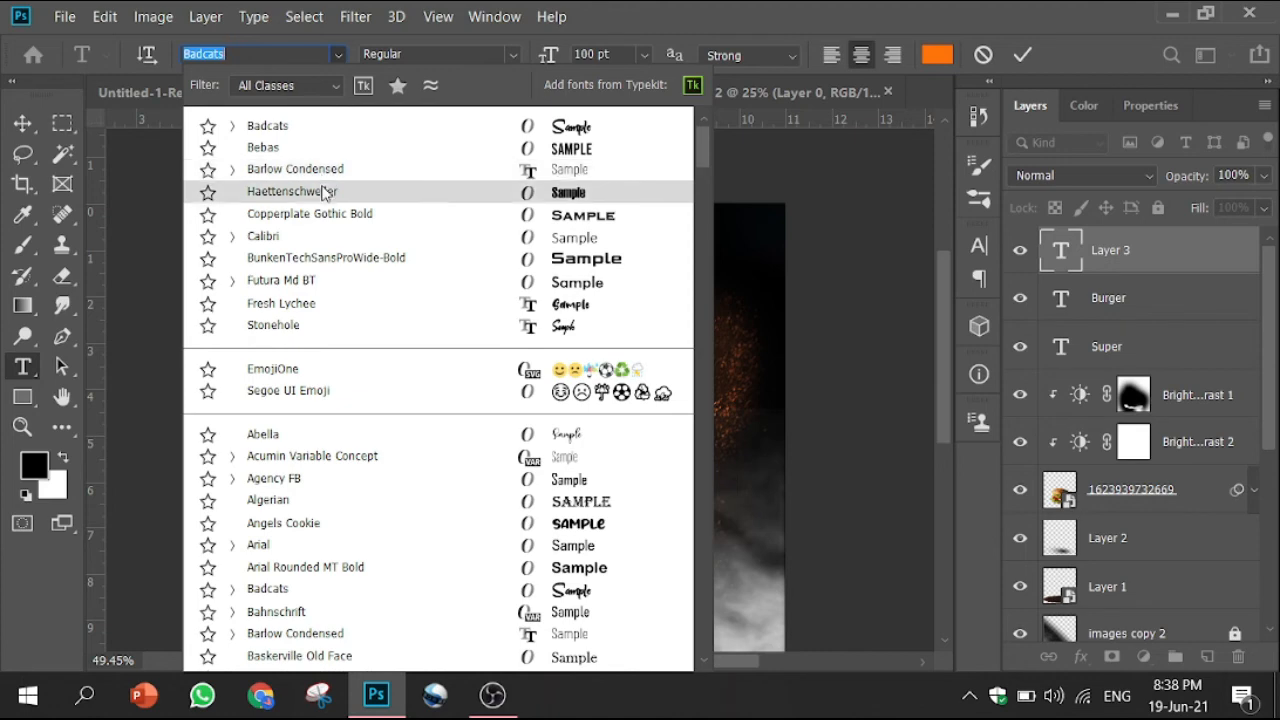
click(300, 148)
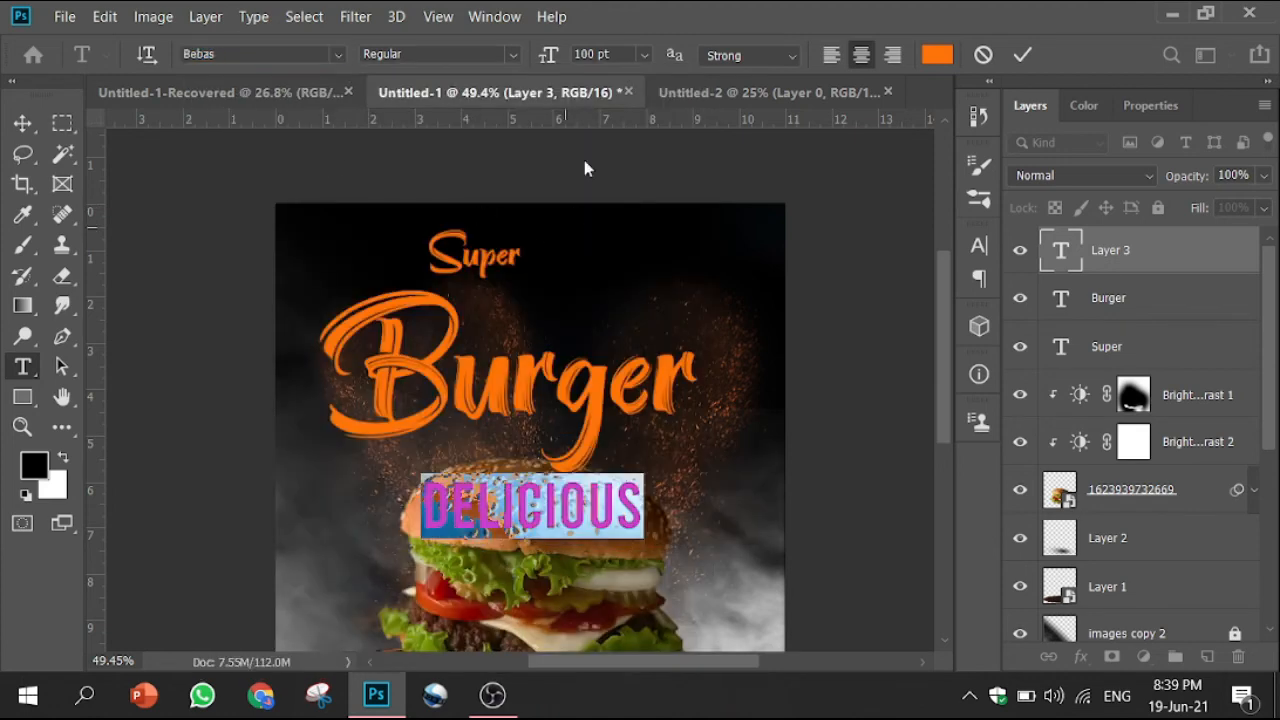
Change the "DELICIOUS" text color from the headline orange to a slightly darkened bright red
click(937, 54)
click(981, 171)
click(981, 162)
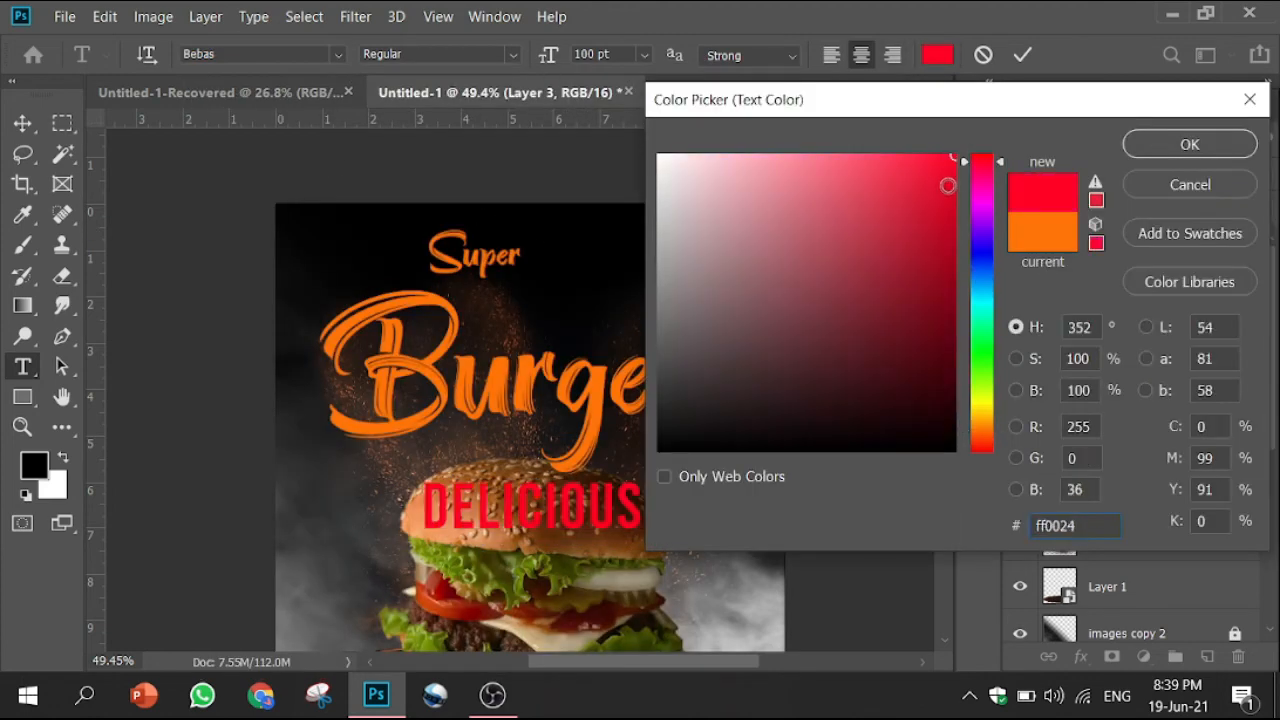
click(946, 186)
click(1189, 147)
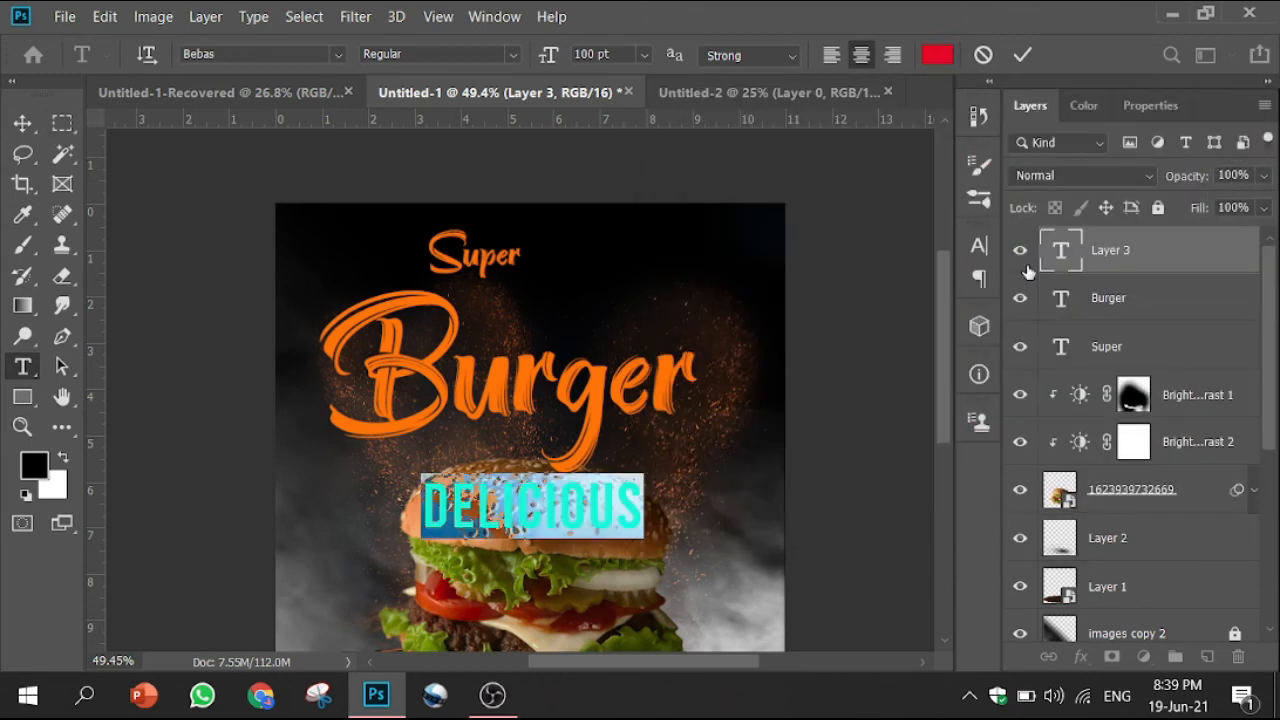
Tighten the letter tracking of "DELICIOUS" to -70
click(979, 245)
key(Return)
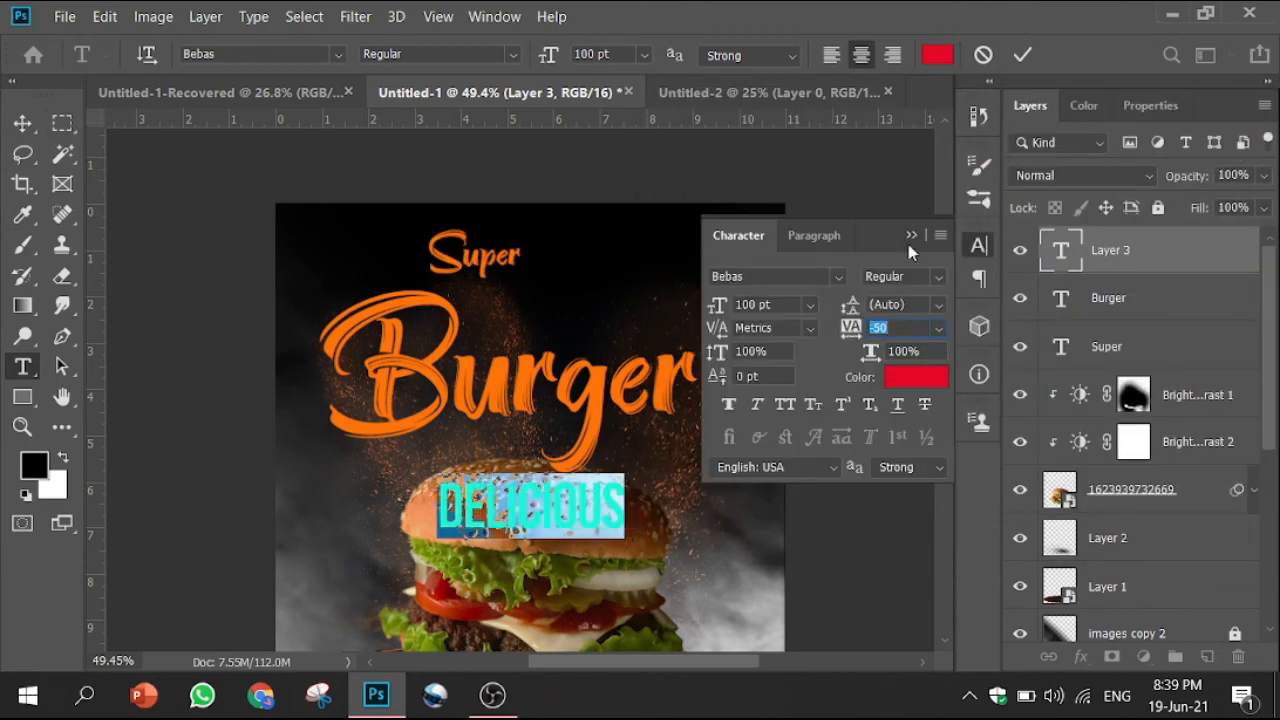
key(Down)
key(Down)
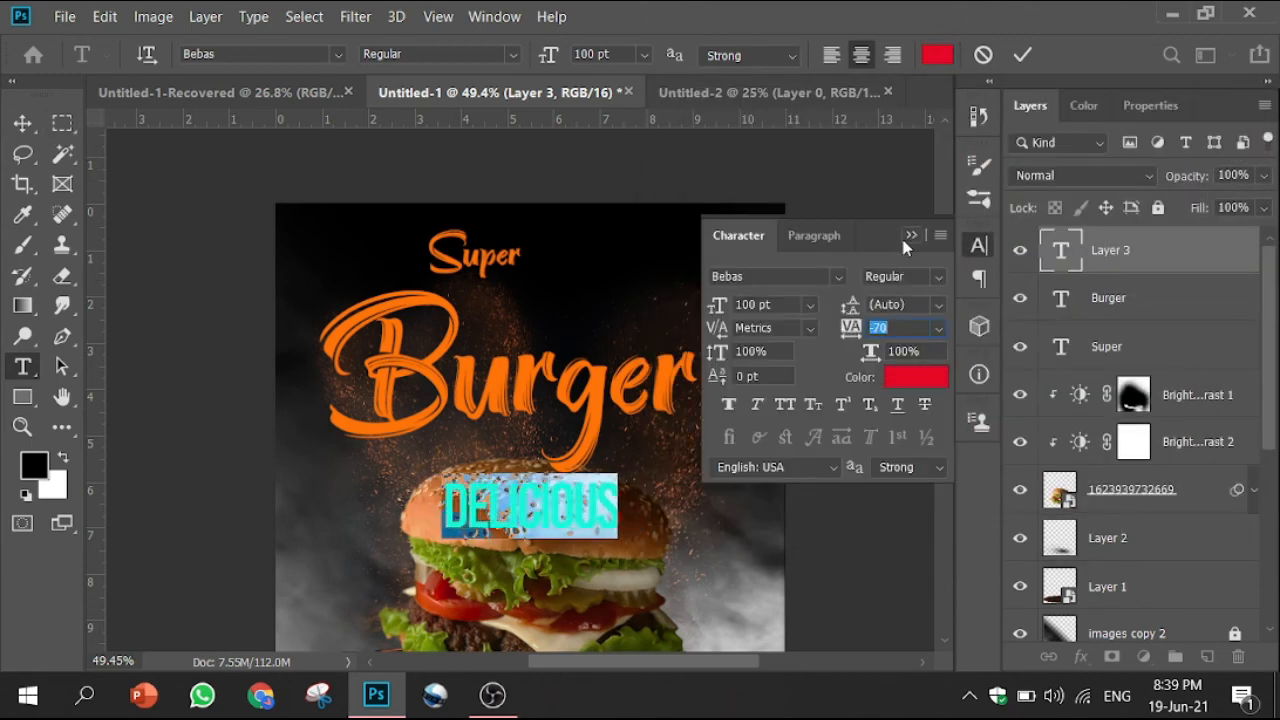
click(908, 237)
Set the "DELICIOUS" text size to 160 pt and move it up beside the B, over the letters "urger"
key(BackSpace)
text(8)
key(Return)
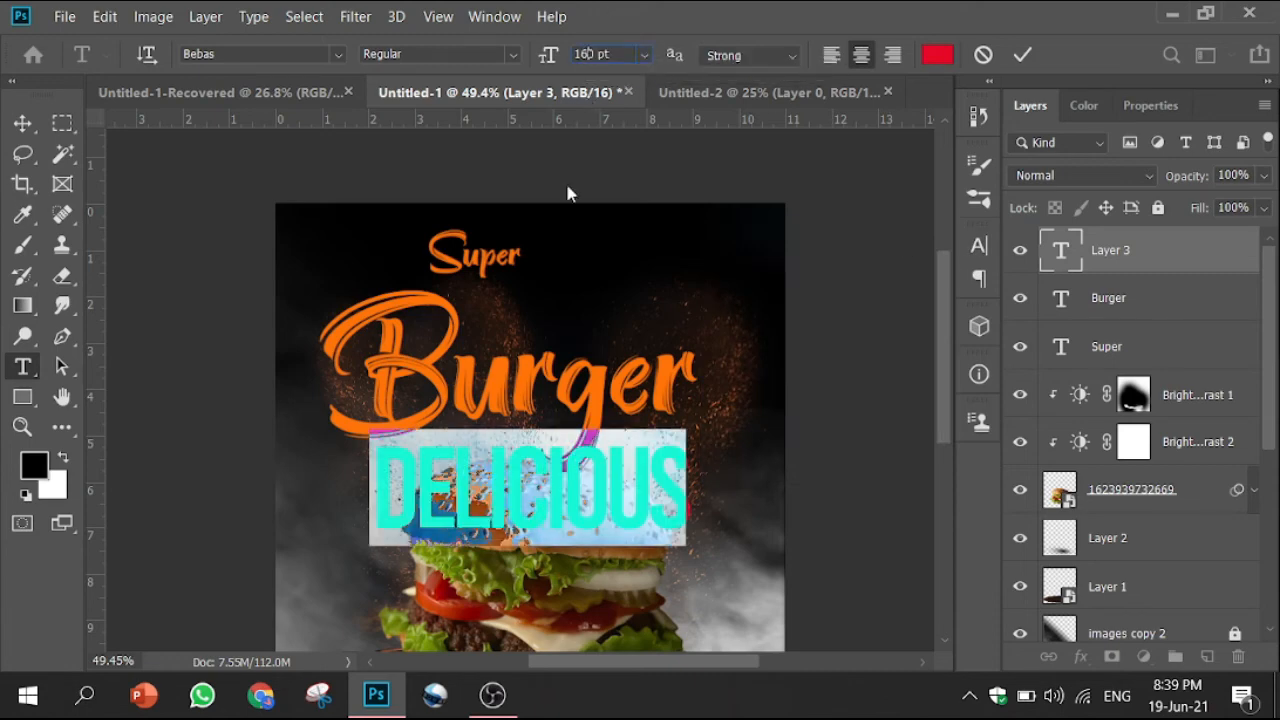
key(Return)
click(1020, 56)
key(v)
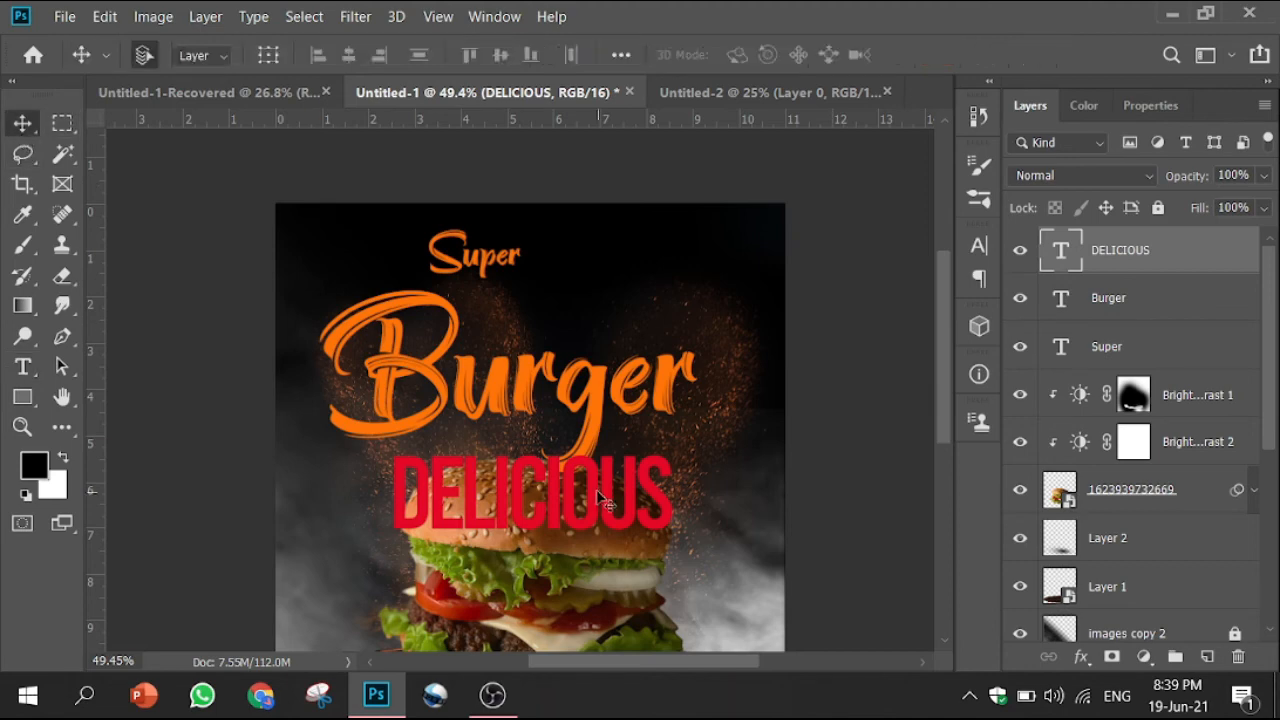
drag(572, 505, 632, 328)
Reduce "DELICIOUS" to 130 pt and fit it against the B, directly above the letters "urger"
key(t)
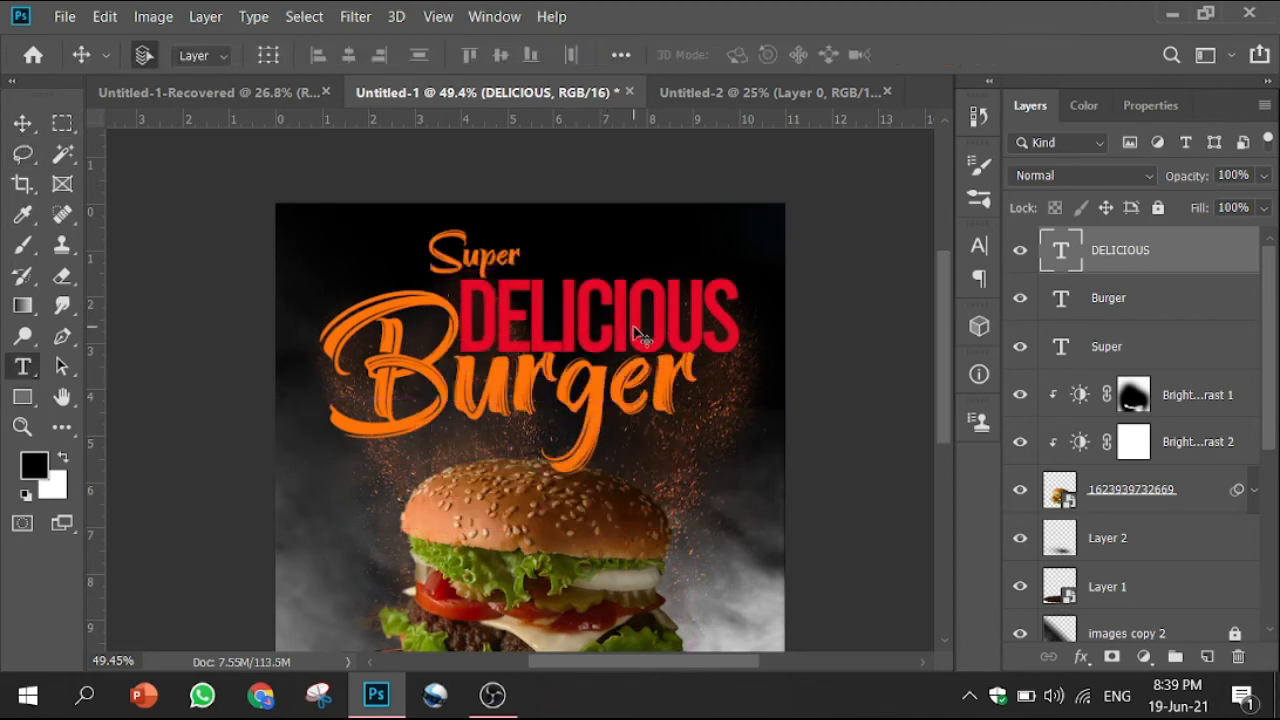
double_click(634, 335)
text(140)
key(Return)
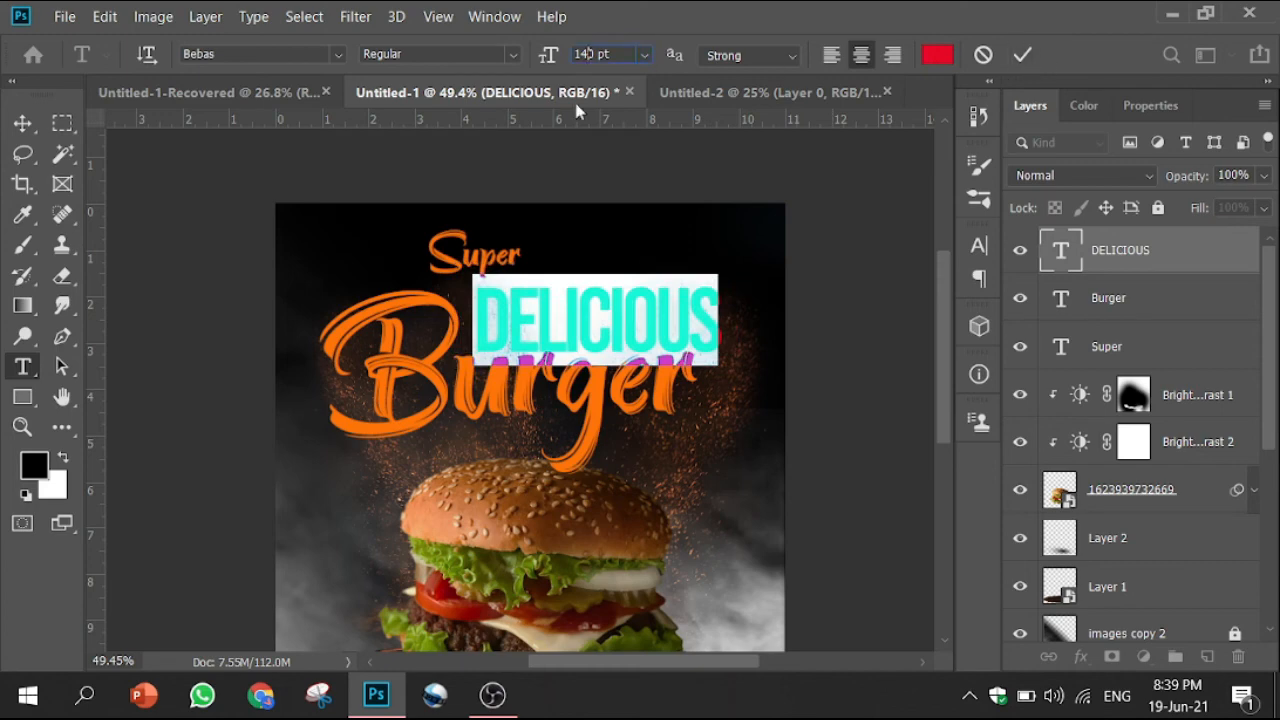
key(BackSpace)
text(3)
click(1022, 55)
key(v)
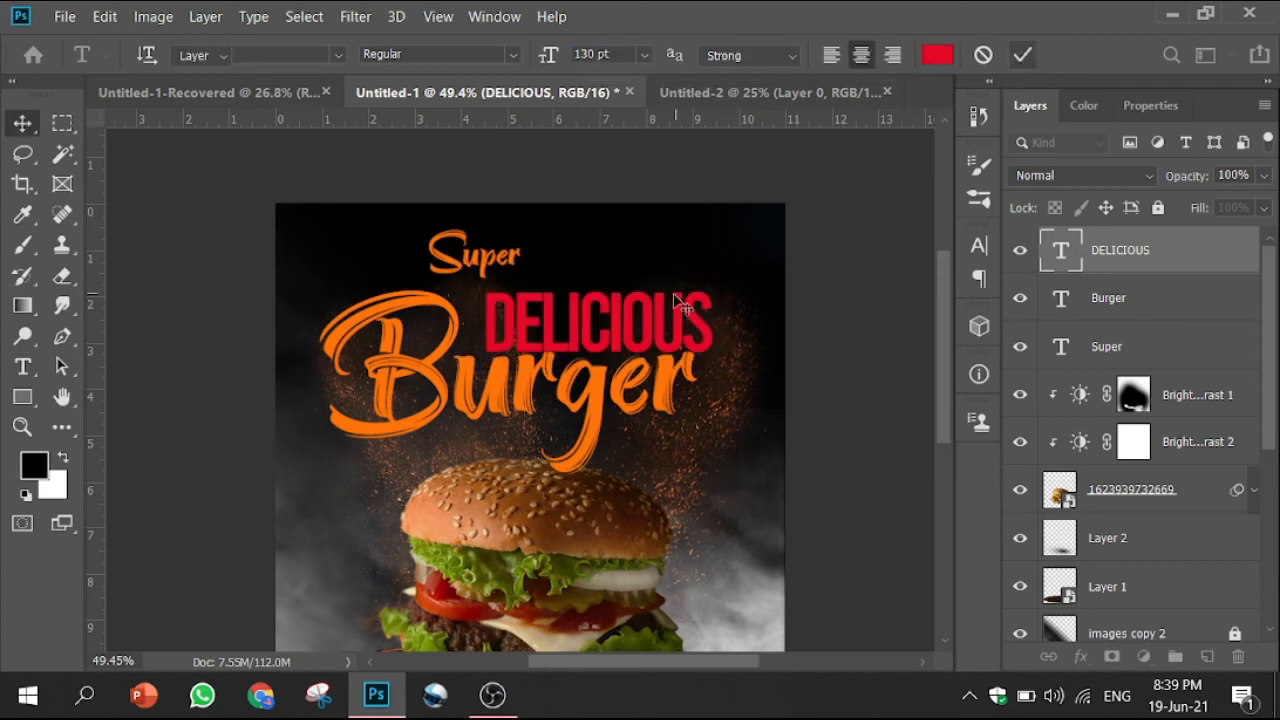
drag(676, 297, 652, 313)
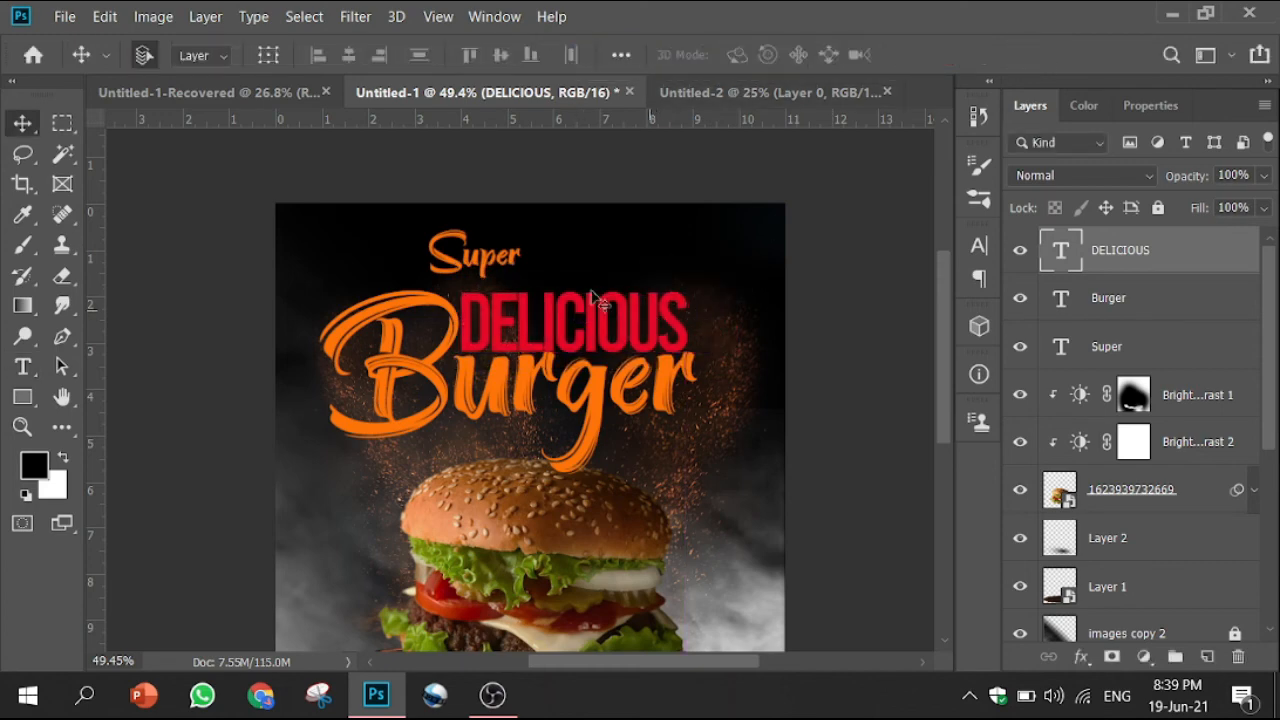
Set the "Super" text size to 67 pt and move it left, just above the B of "Burger"
click(485, 268)
double_click(478, 270)
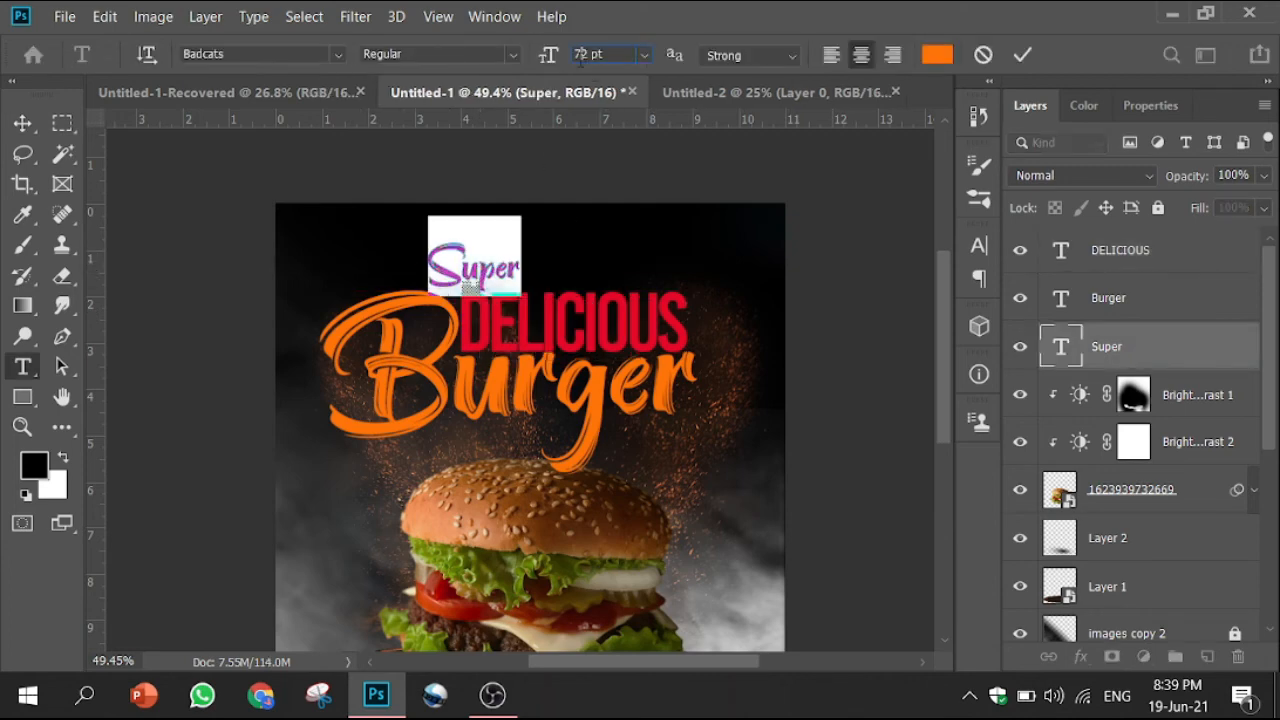
key(Return)
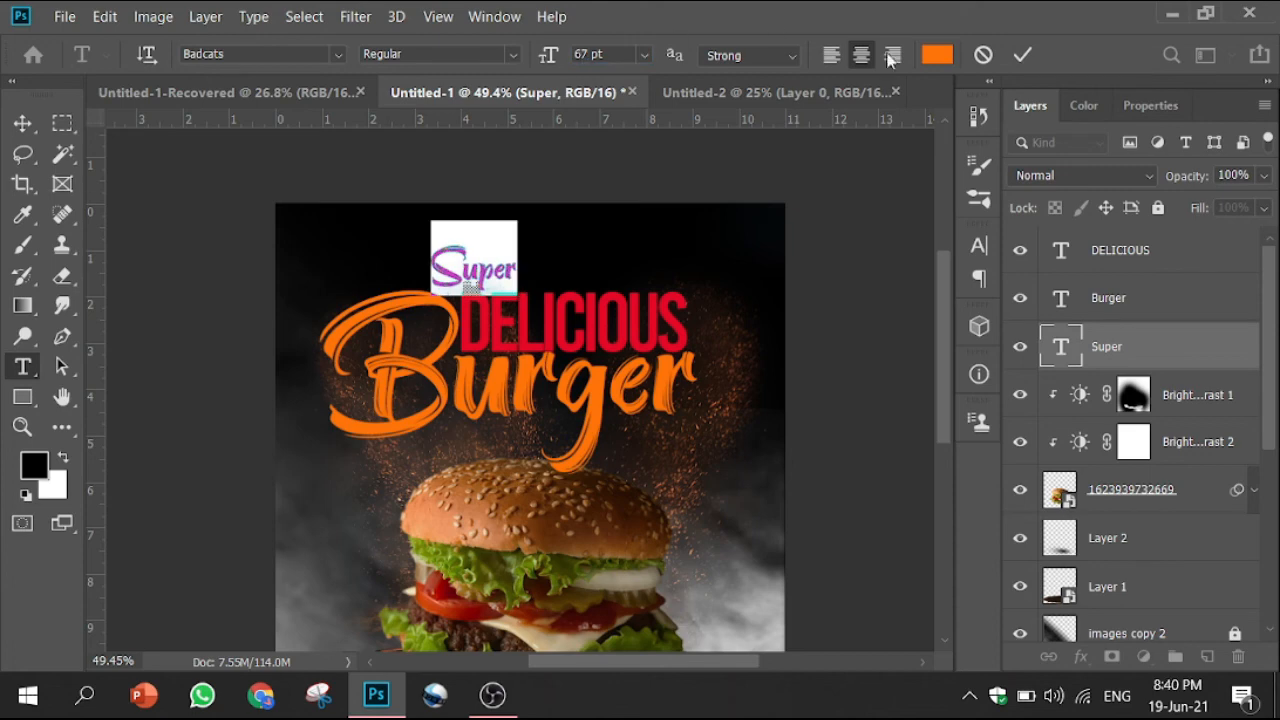
click(1022, 55)
key(v)
drag(482, 269, 454, 271)
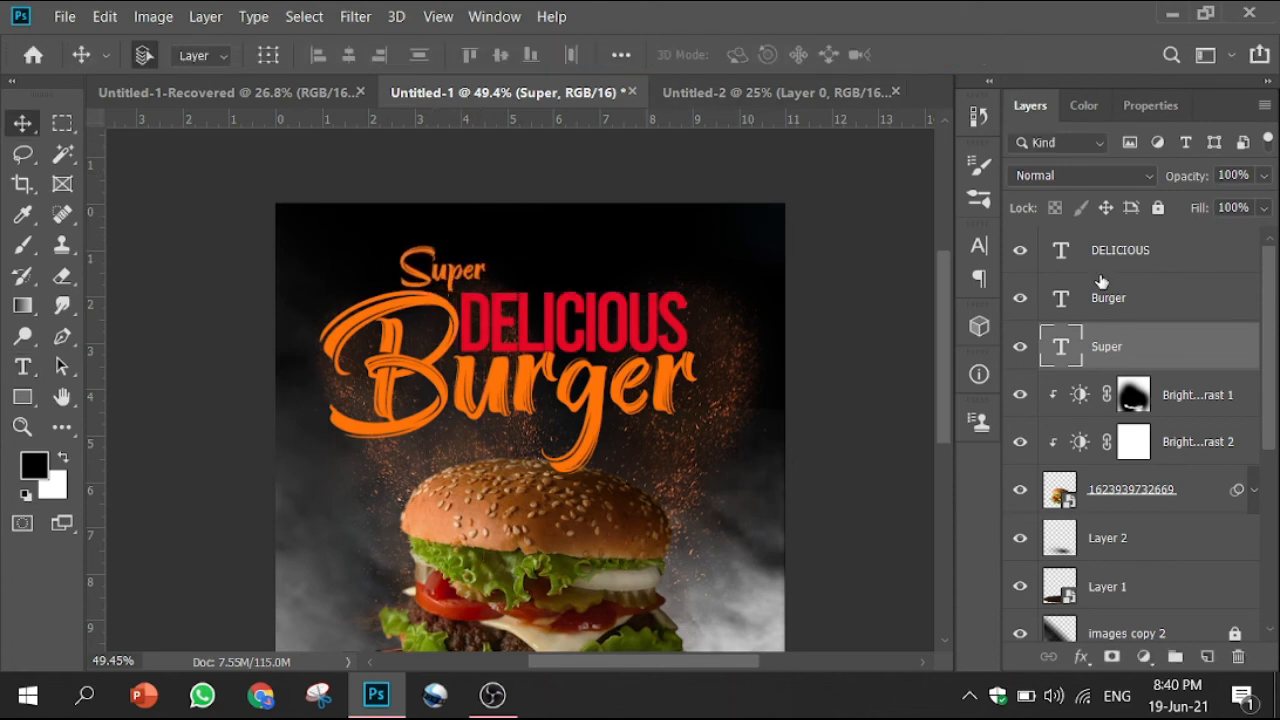
Group the three headline text layers, duplicate the group and merge the copy into a single layer
shift+click(1150, 260)
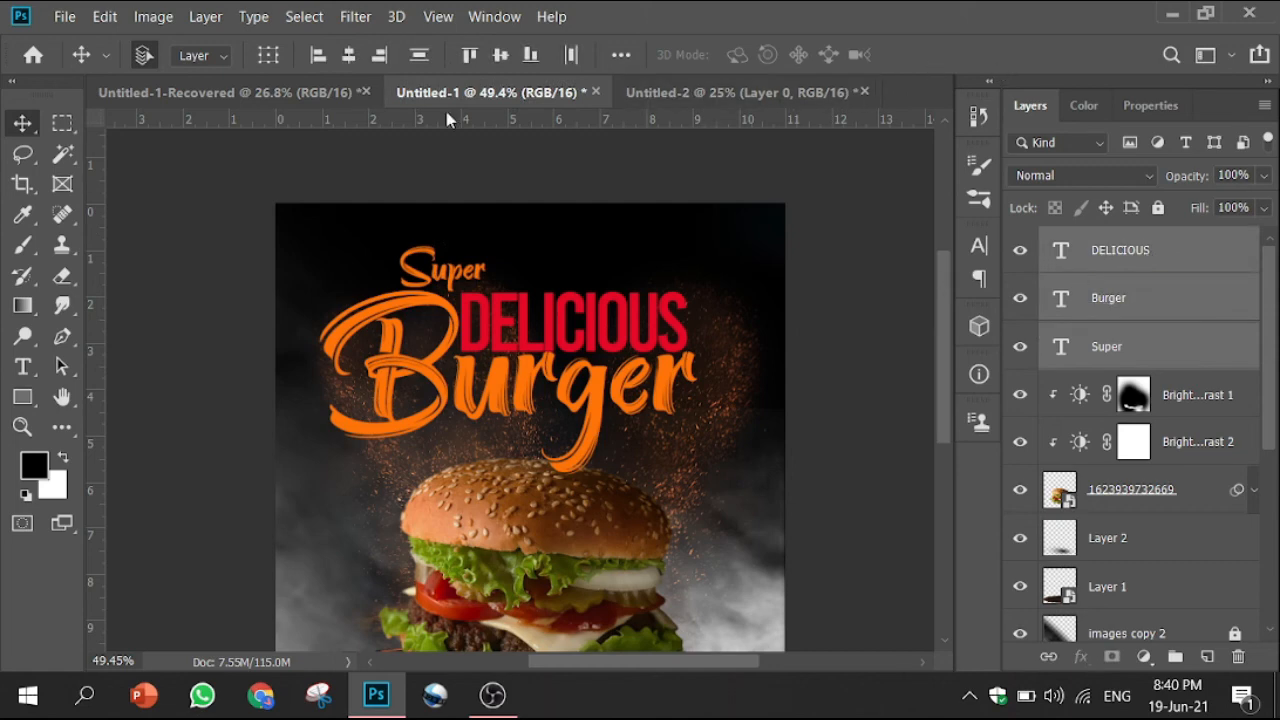
drag(1136, 354, 1175, 657)
drag(1171, 247, 1207, 657)
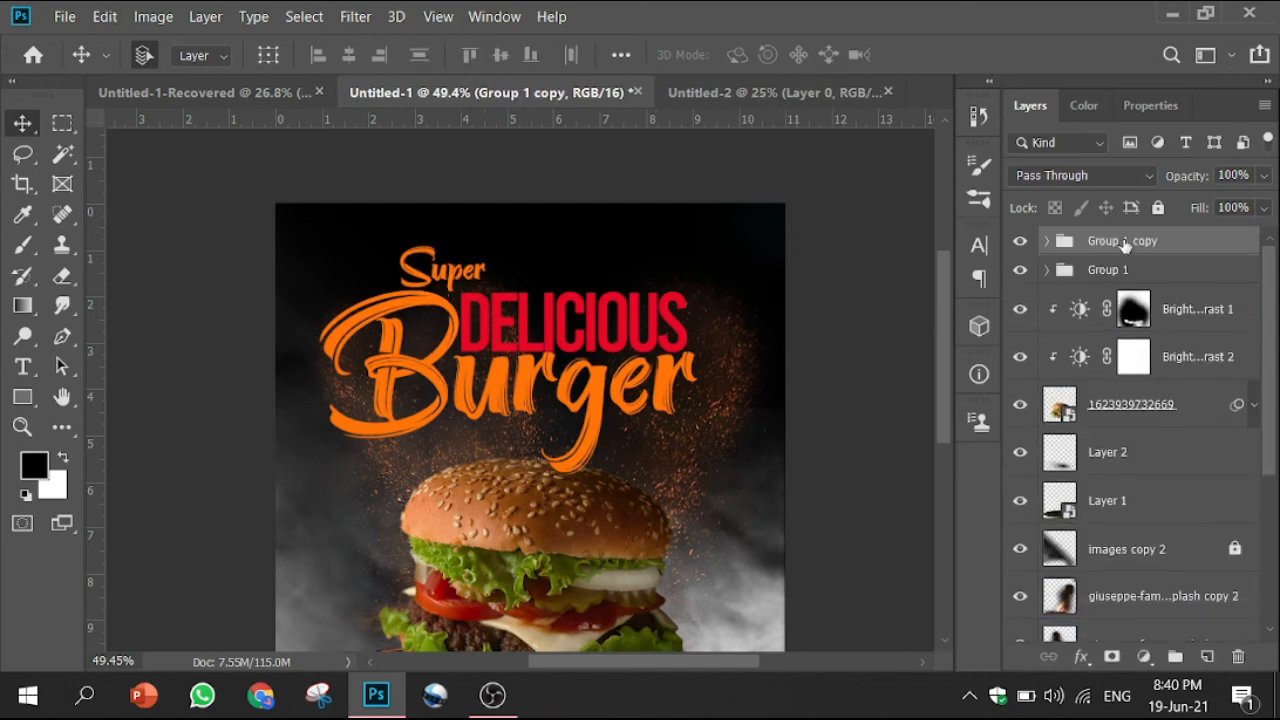
right_click(1122, 242)
mouse_move(912, 700)
click(912, 667)
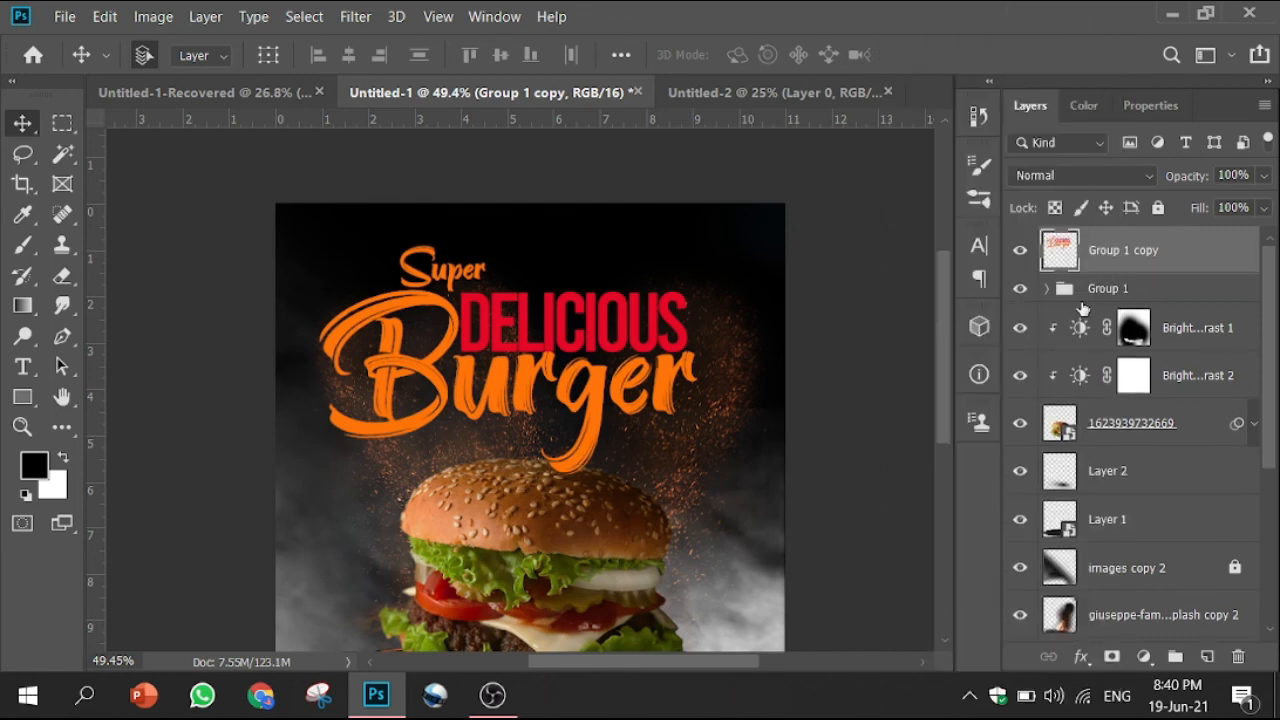
Lock and hide the original text group Group 1, and select the merged Group 1 copy layer
click(1095, 288)
click(1158, 207)
click(1020, 288)
click(1079, 258)
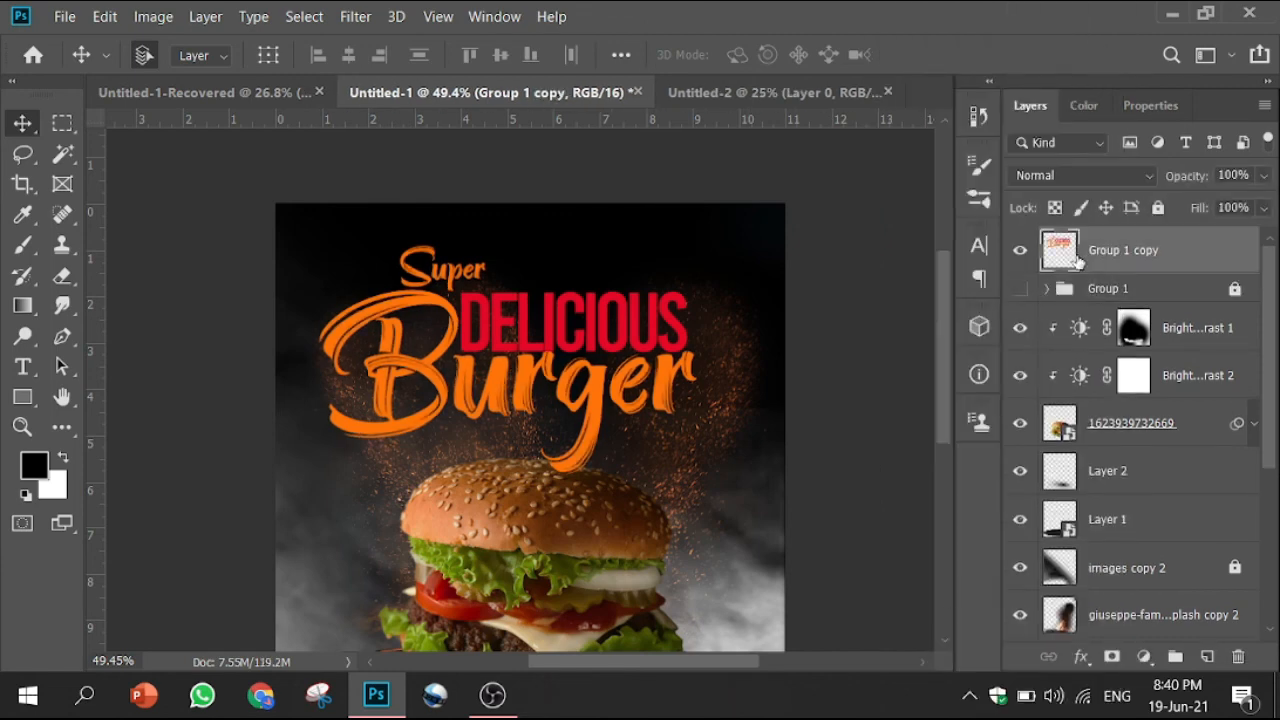
Rotate the merged headline layer to -5.92° and move it up toward the poster's upper edge
click(105, 16)
click(366, 491)
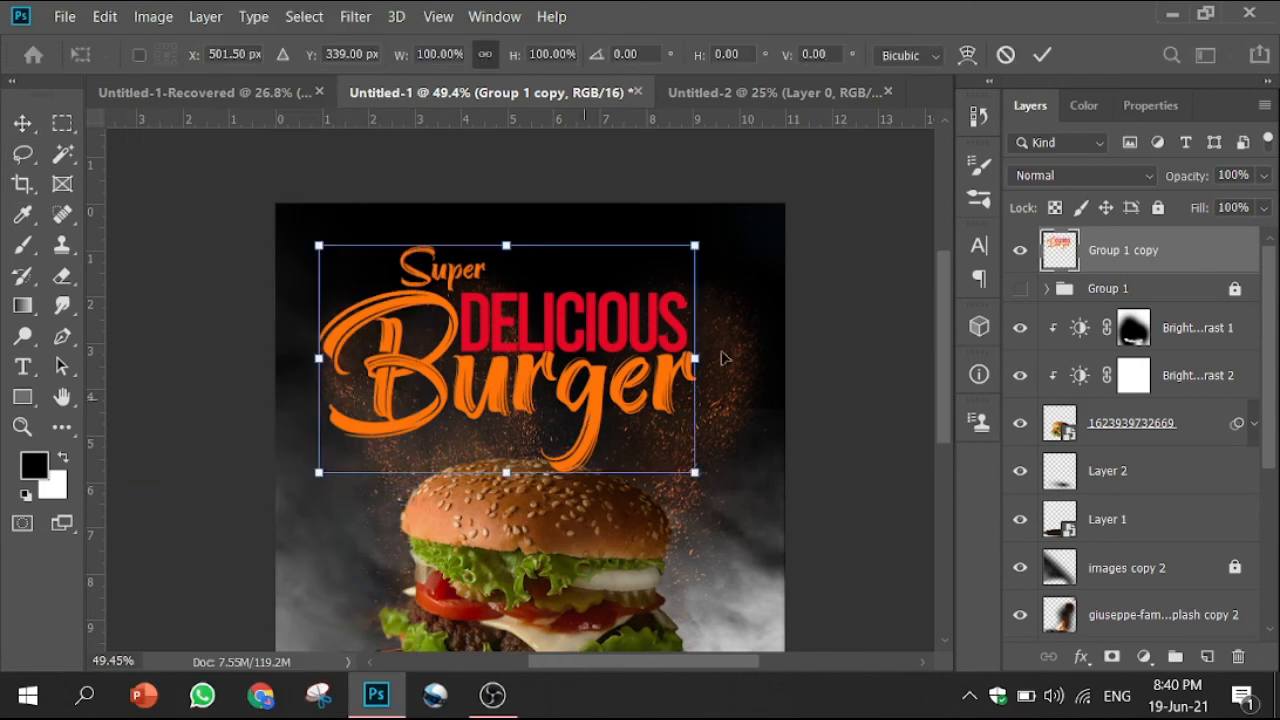
drag(717, 357, 732, 310)
drag(600, 400, 602, 376)
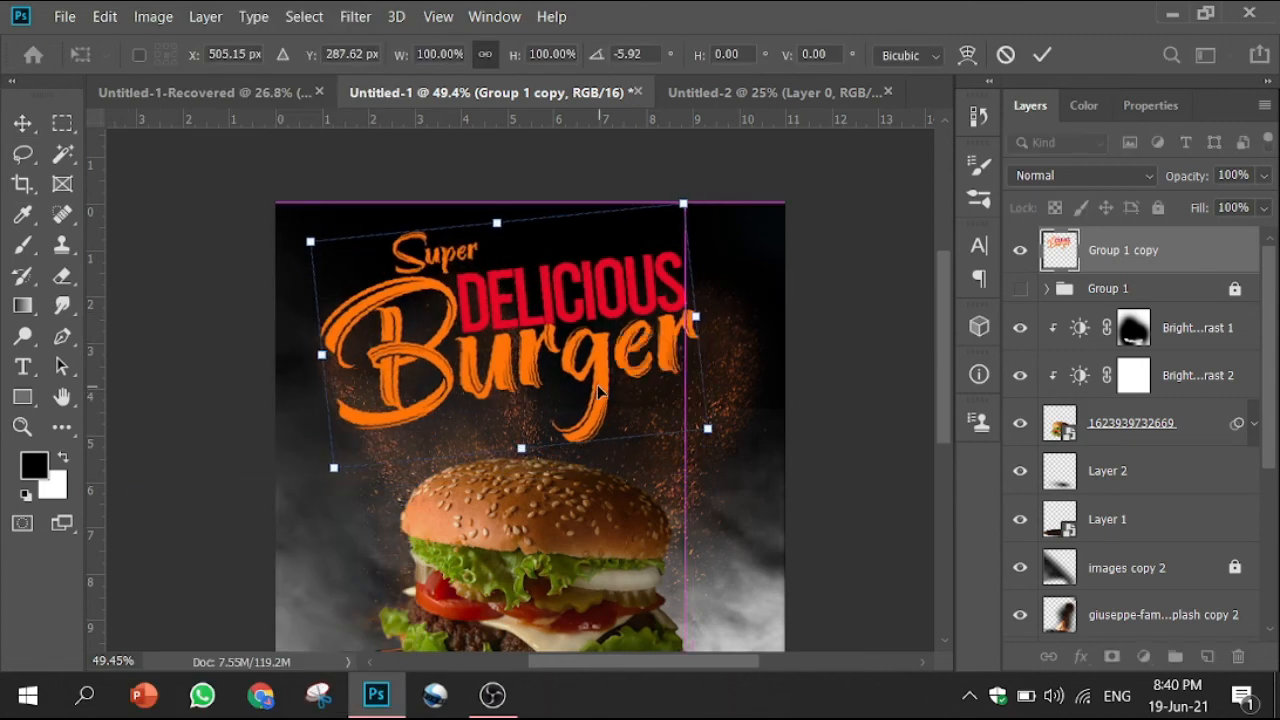
click(1041, 56)
Fit the whole poster in view and check the tilted headline's placement above the burger
mouse_move(940, 335)
mouse_down()
mouse_move(946, 387)
mouse_move(944, 360)
mouse_up()
click(22, 427)
drag(499, 281, 446, 297)
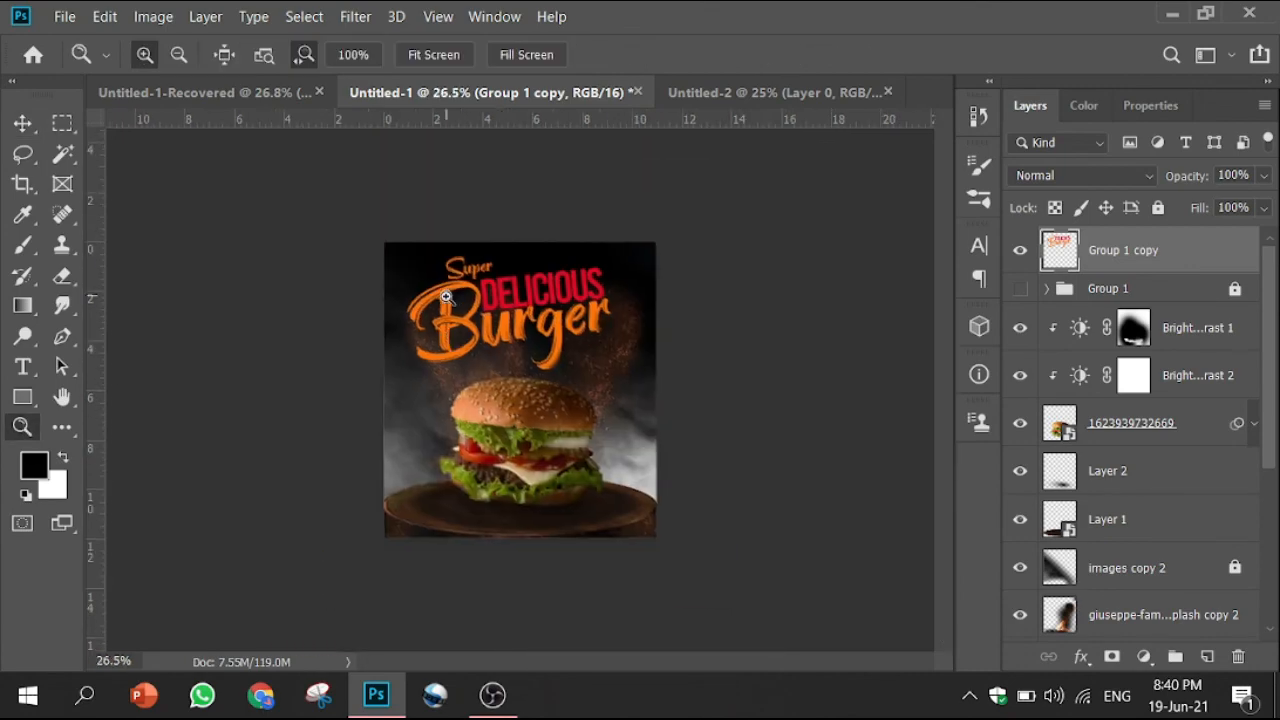
drag(465, 351, 500, 354)
click(433, 55)
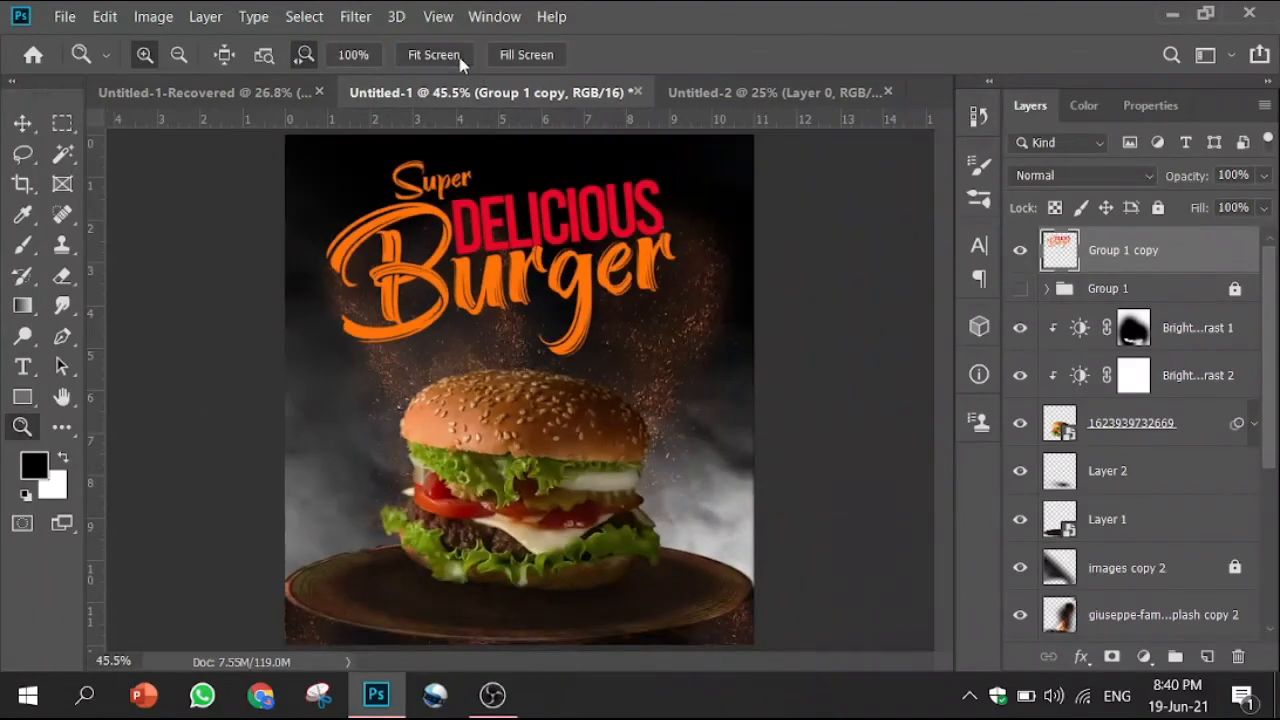